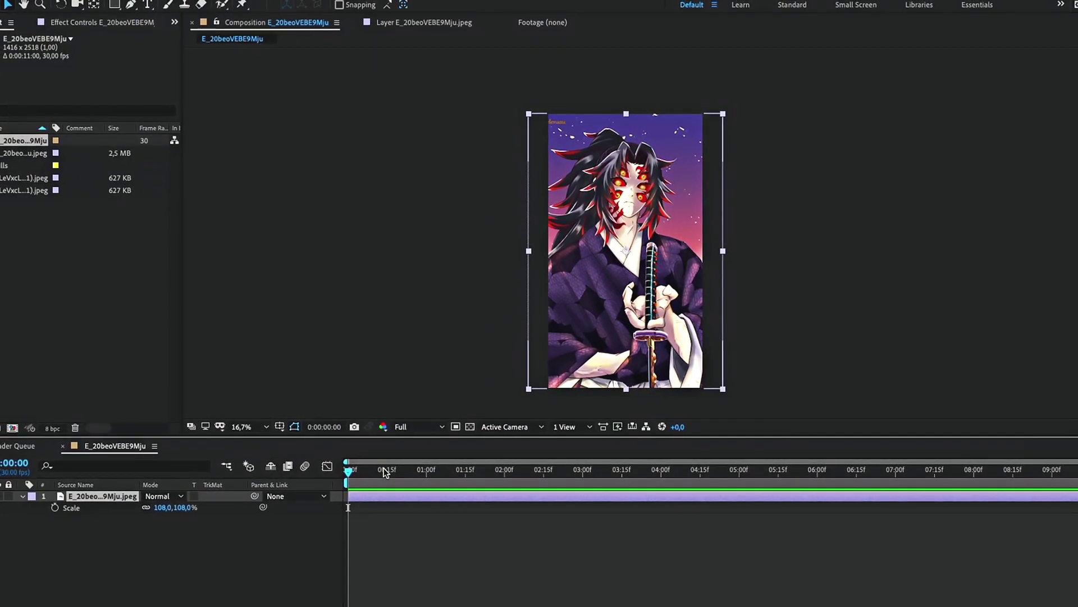
- Duplicate the illustration layer until nine identical copies at 108% scale are stacked
key("ctrl+d")
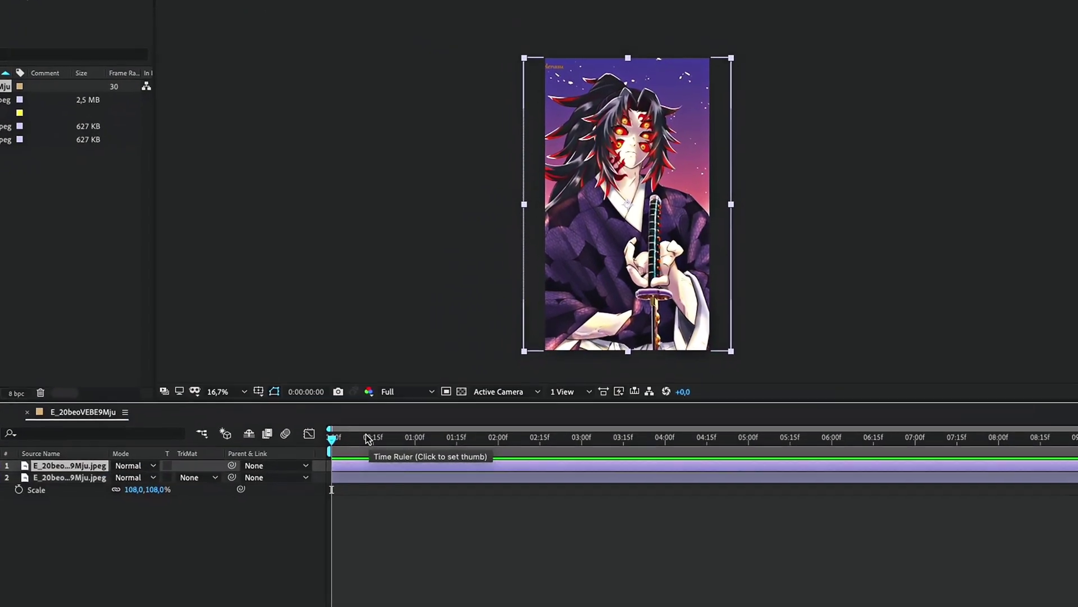
key("ctrl+d")
key("ctrl+d")
key("ctrl+d")
key("ctrl+d")
key("ctrl+d")
key("ctrl+d")
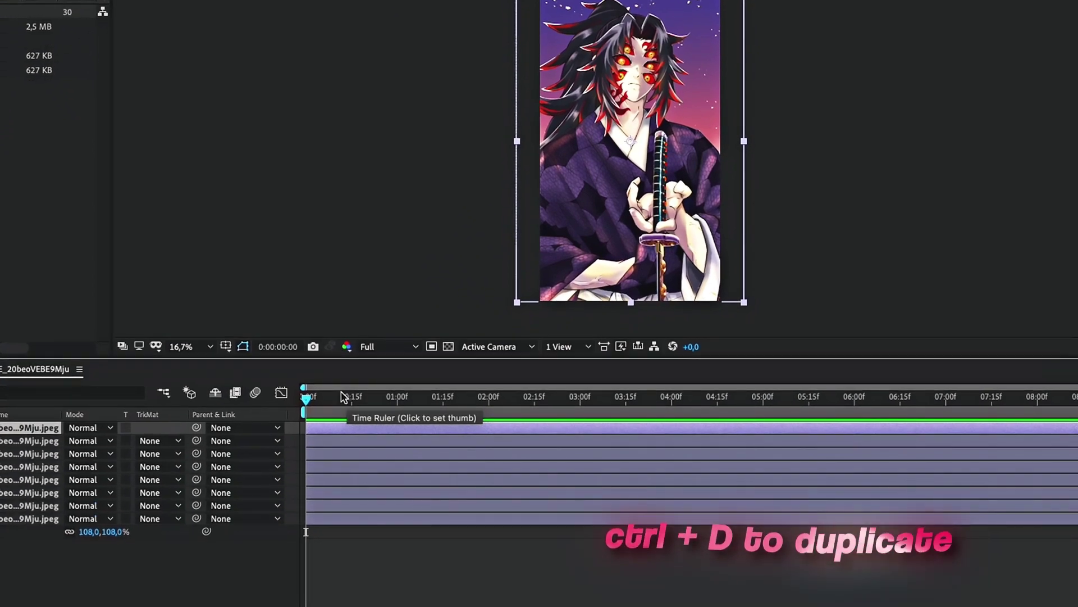
key("ctrl+d")
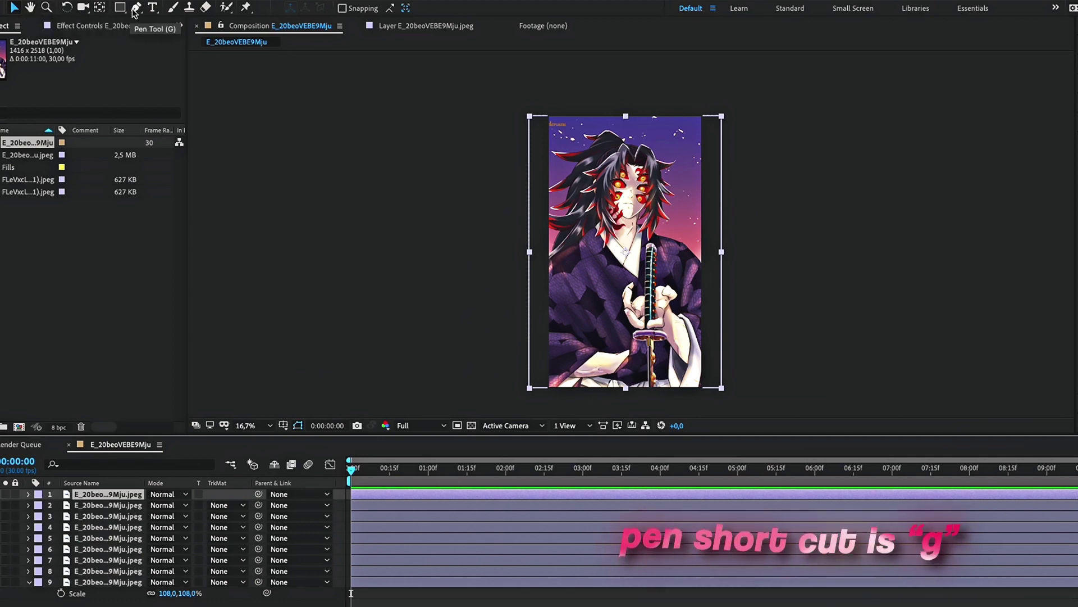
- Trace a Pen-tool mask around the sword and change its mask colour to red
left_click(133, 10)
scroll(580, 329, "up", 2)
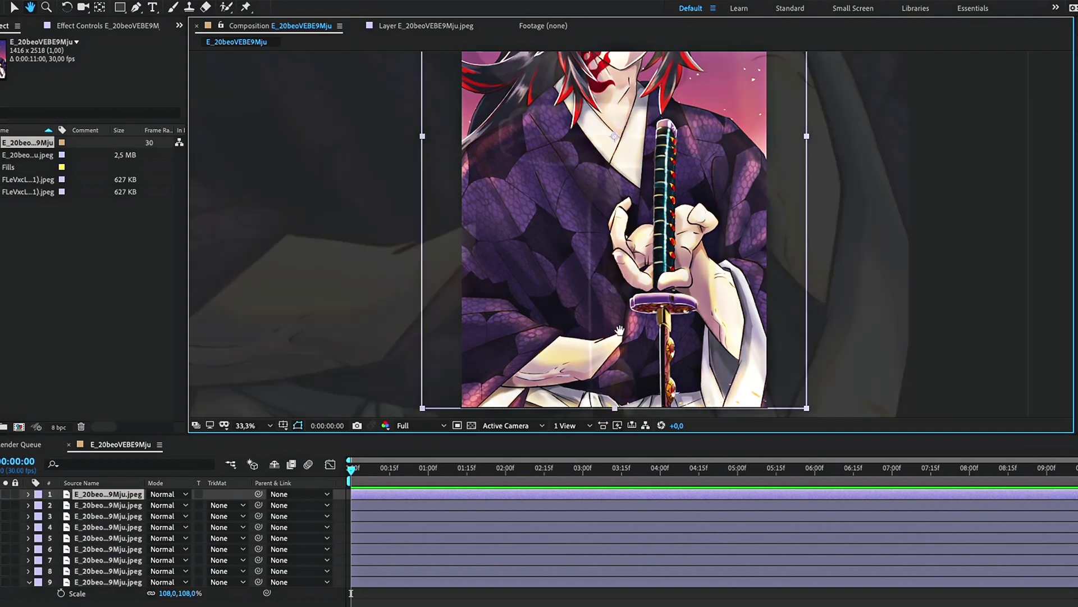
scroll(620, 330, "up", 7)
scroll(580, 155, "down", 5)
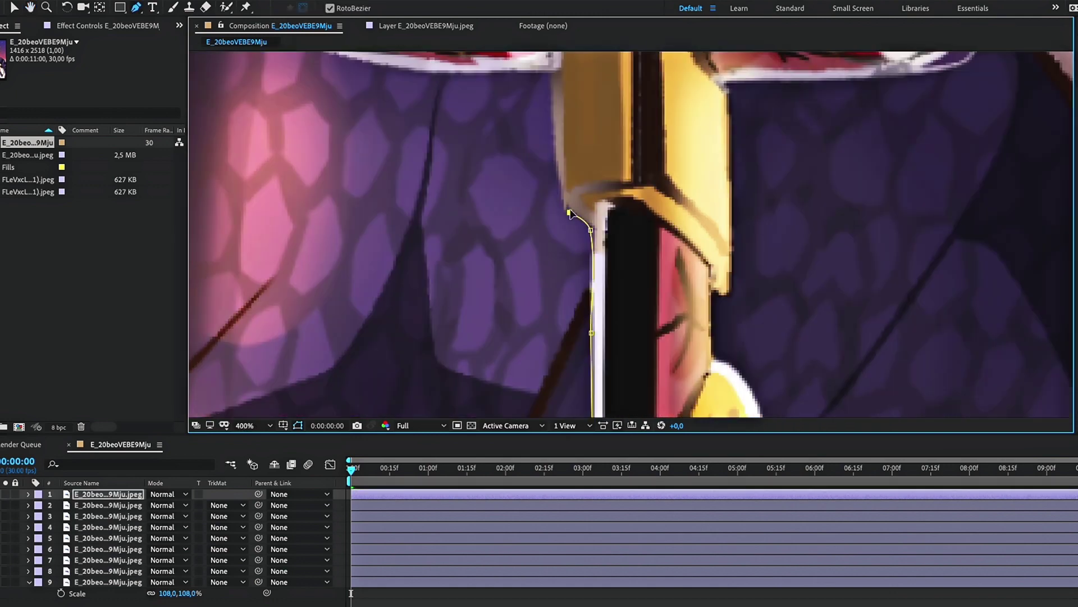
left_click(607, 267)
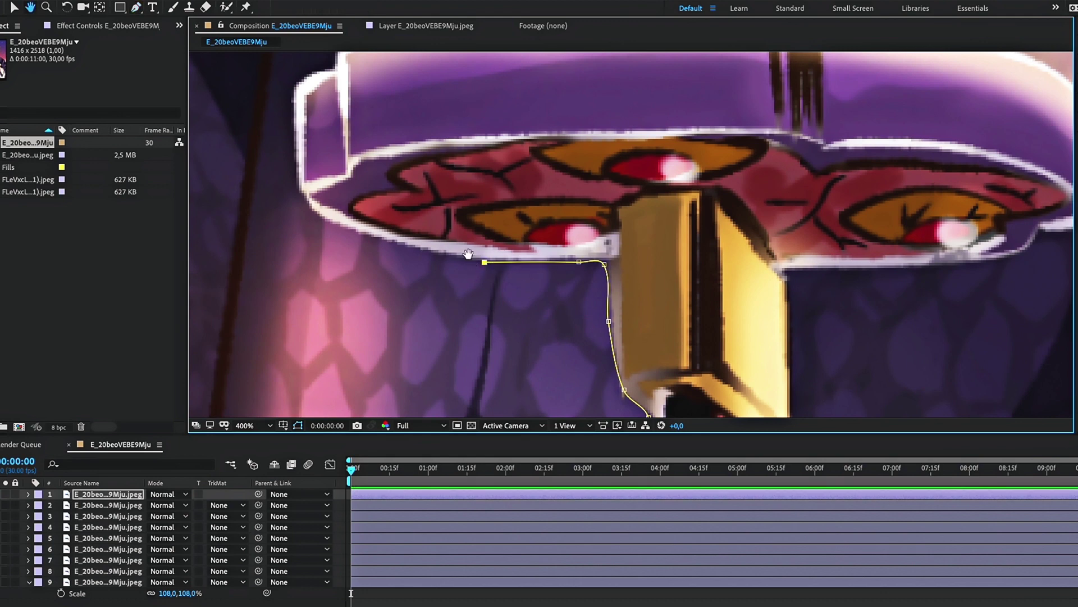
scroll(471, 261, "left", 3)
scroll(600, 344, "up", 4)
left_click(599, 344)
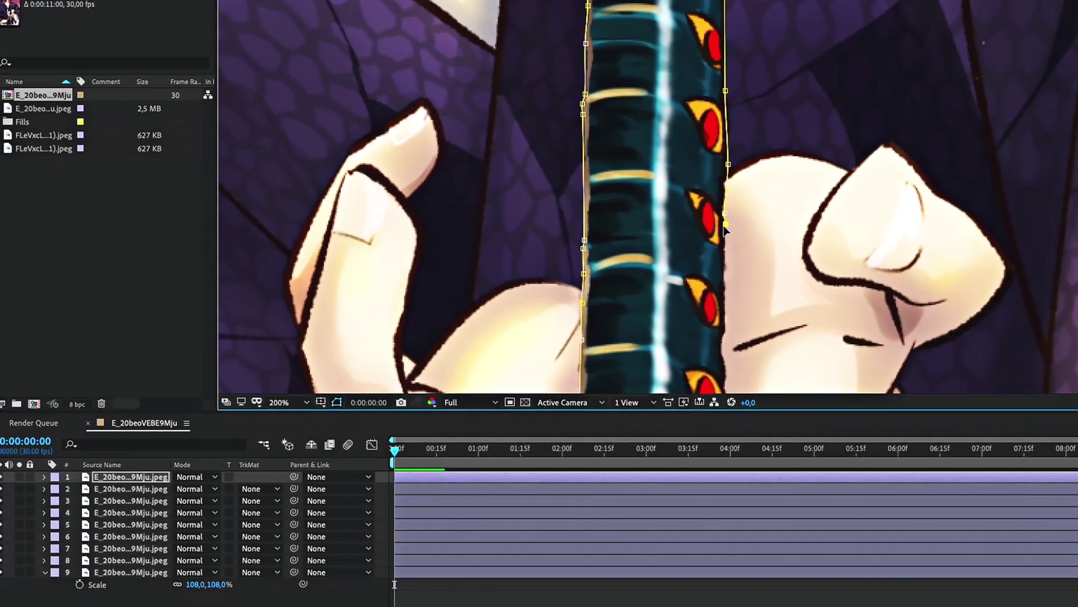
key("m")
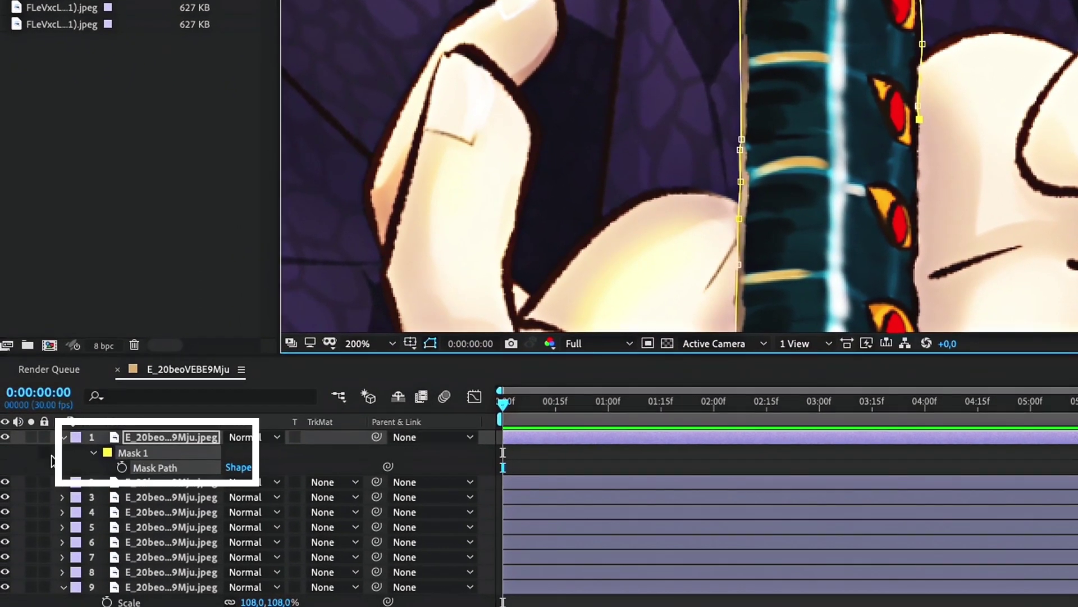
left_click(106, 454)
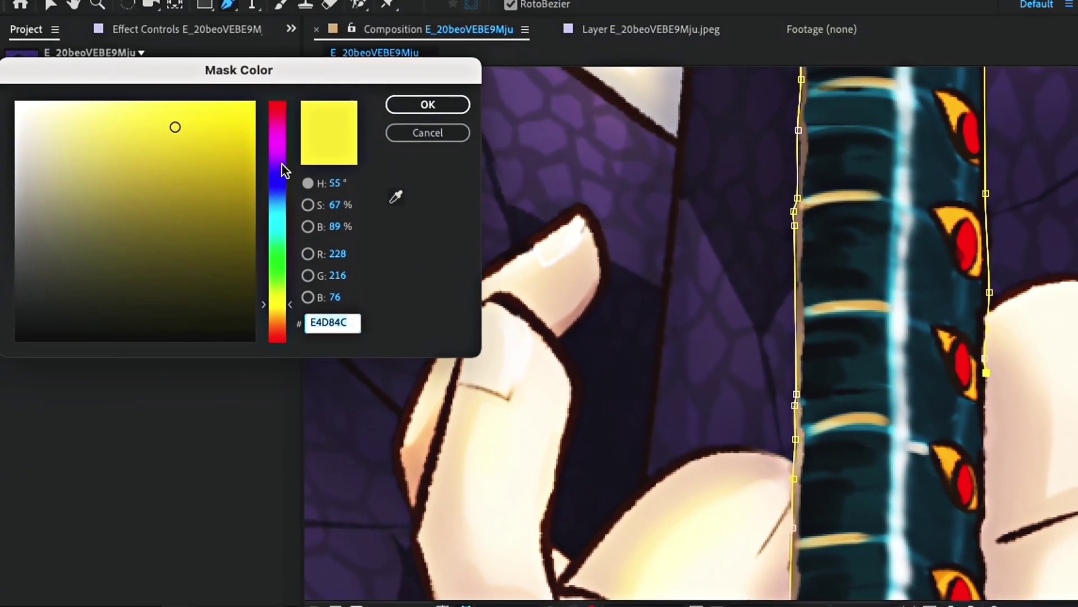
left_click_drag(283, 168, 279, 109)
left_click(428, 104)
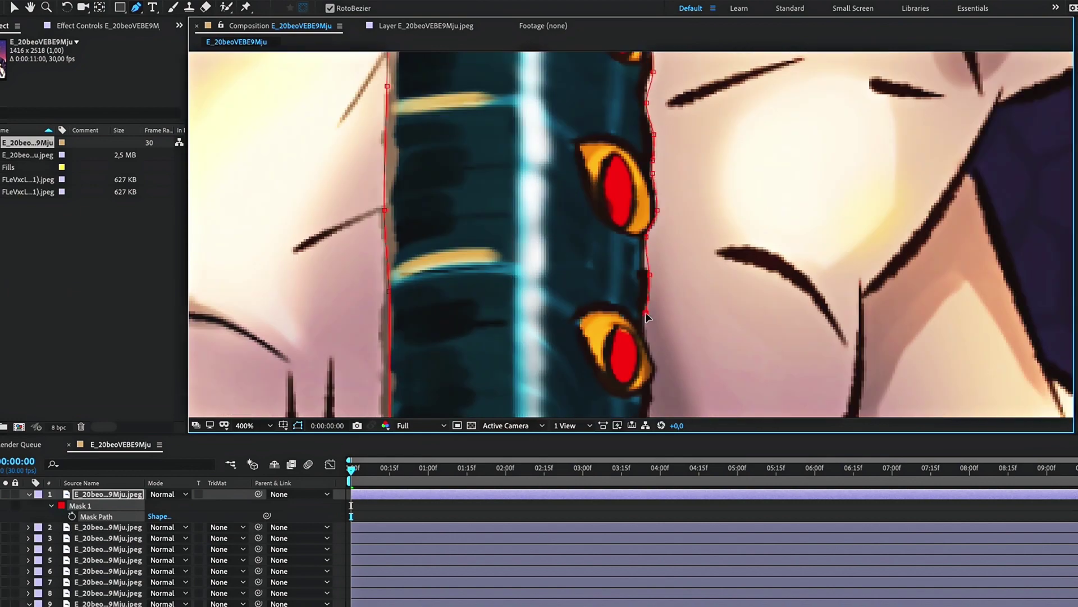
- Trace the mask along the hand's outline and rename that layer bras
scroll(647, 318, "down", 5)
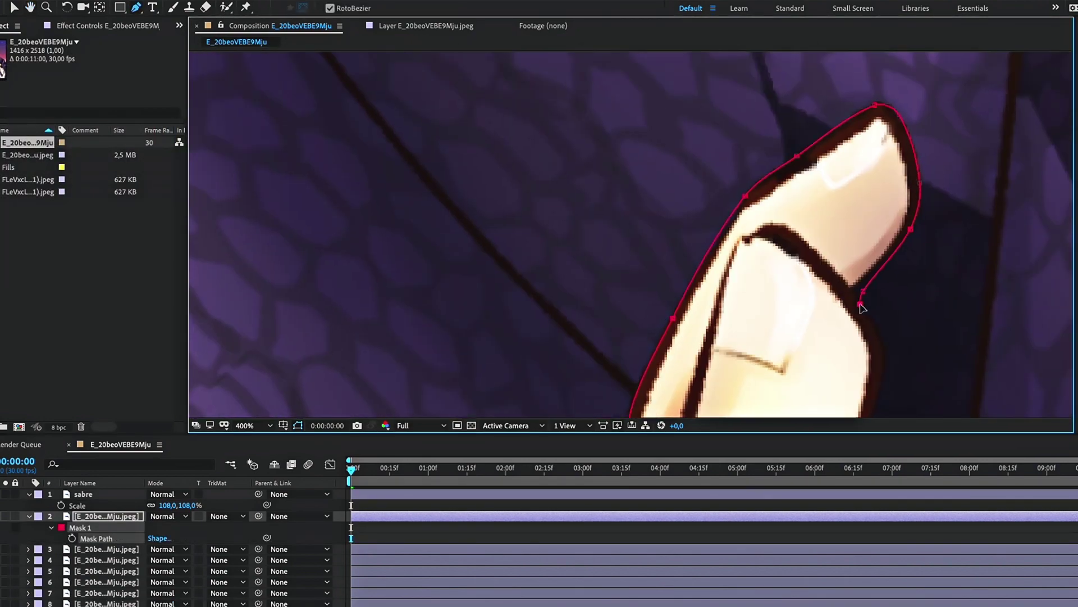
left_click_drag(862, 308, 761, 215)
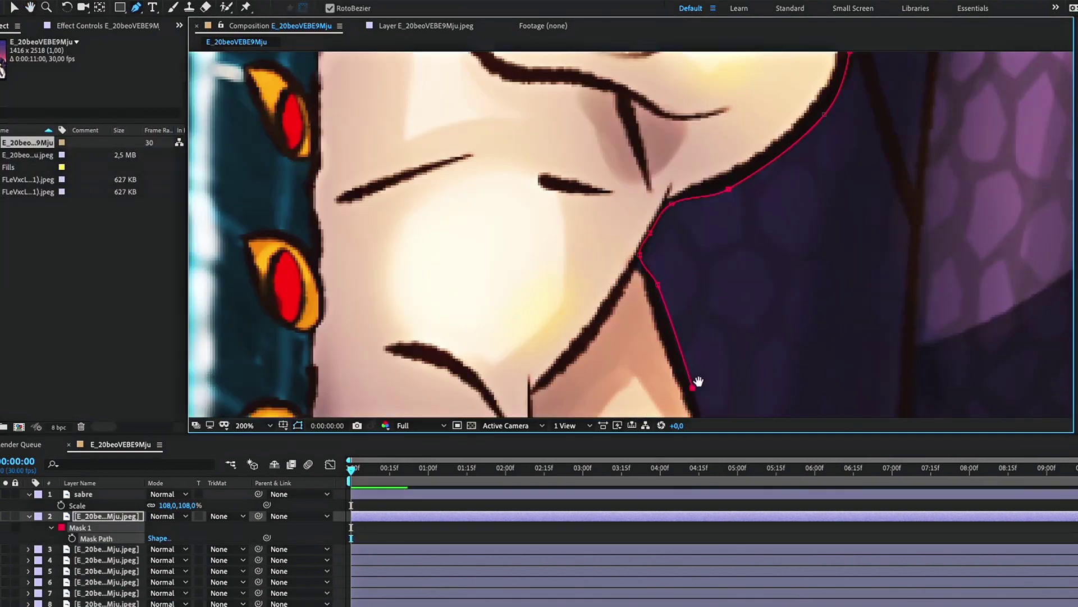
scroll(761, 215, "down", 4)
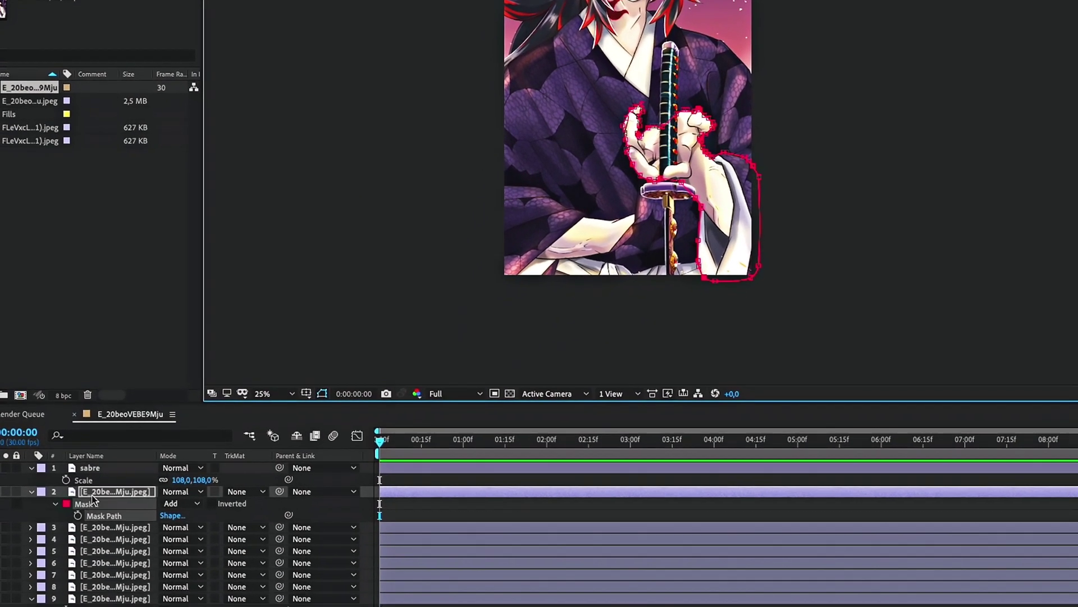
right_click(93, 516)
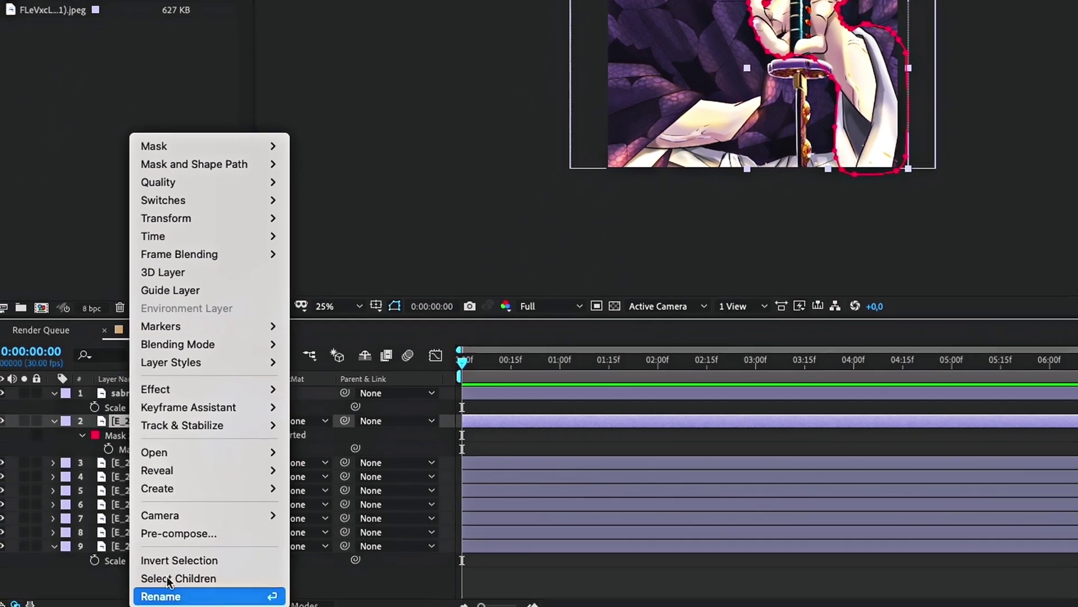
left_click(165, 595)
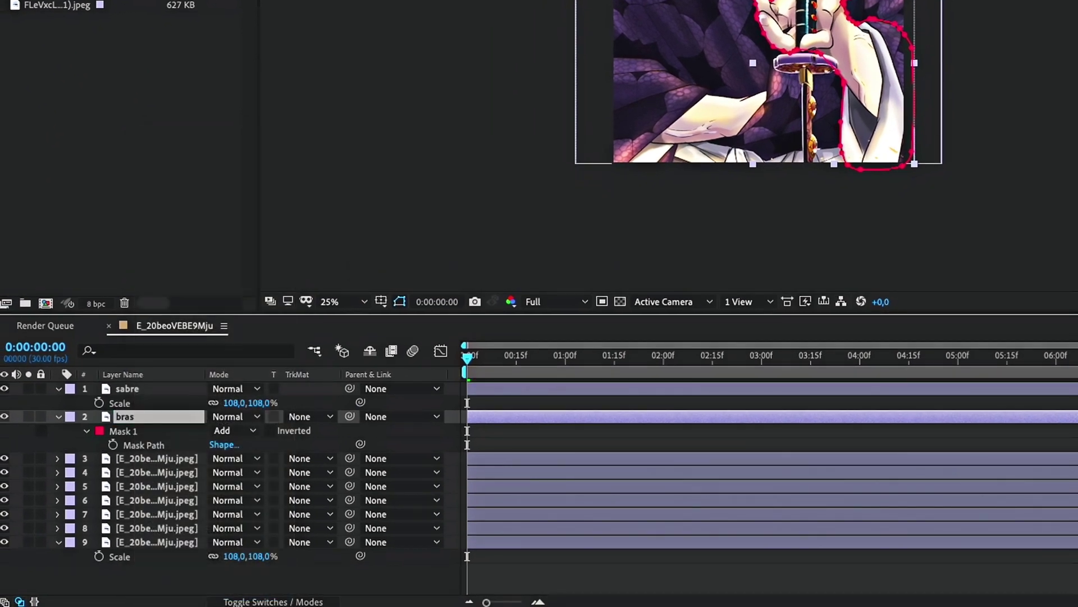
key("s")
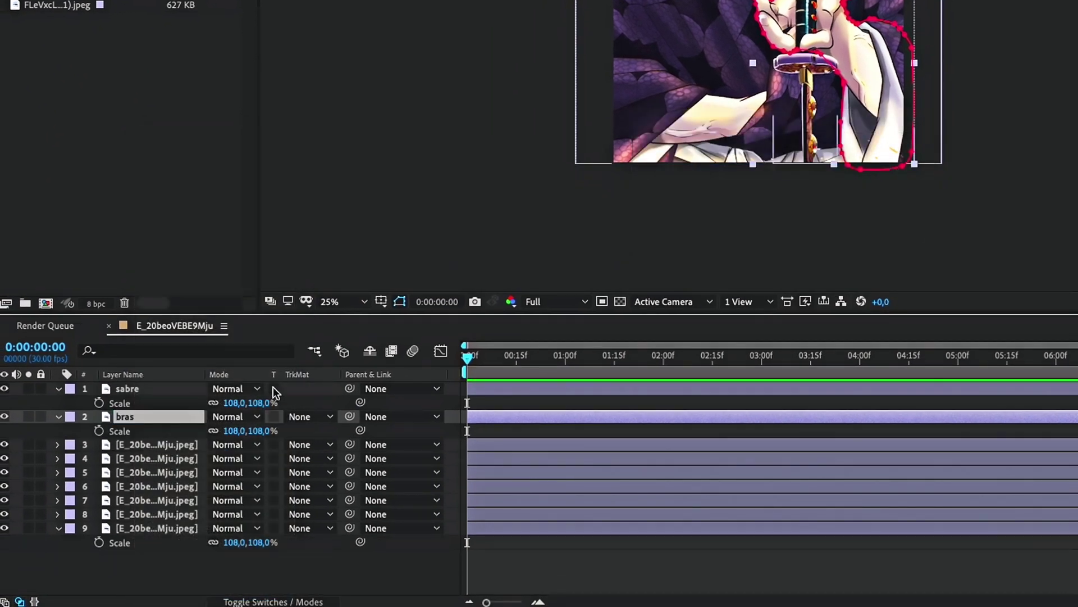
key("ctrl+grave")
- Mask the body and robe on the next copies, naming them corps 1, bras 2 and corps 2
left_click(152, 418)
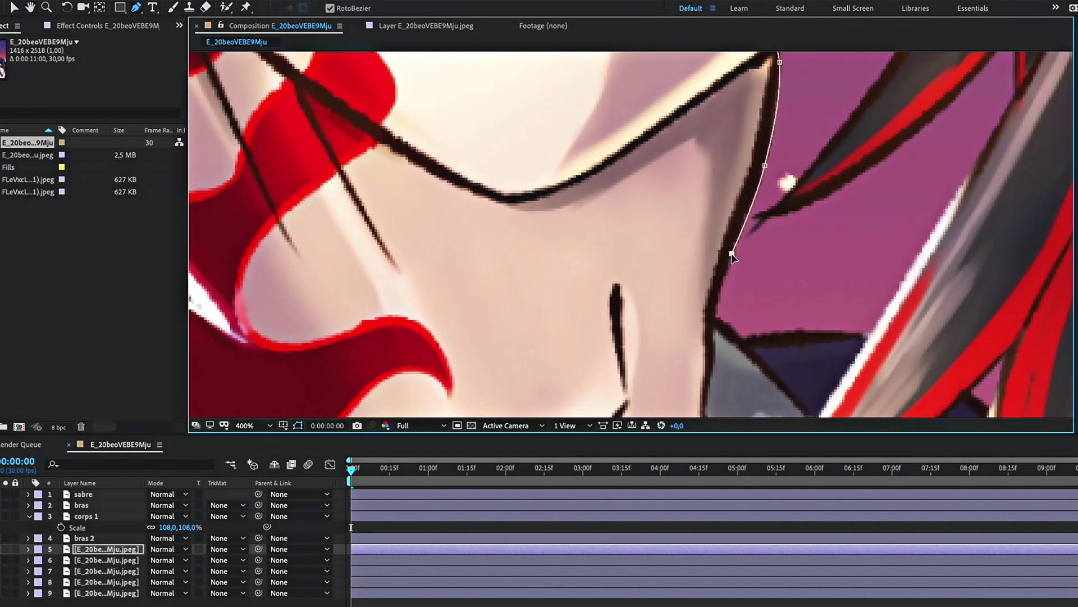
left_click(718, 314)
left_click_drag(718, 315, 639, 229)
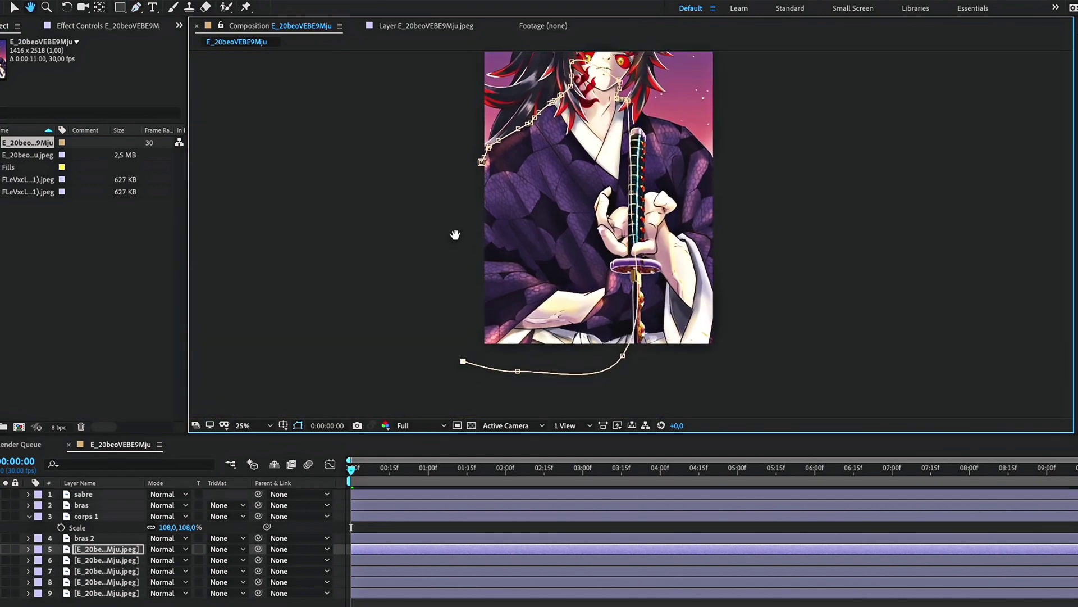
key("Return")
type("cop")
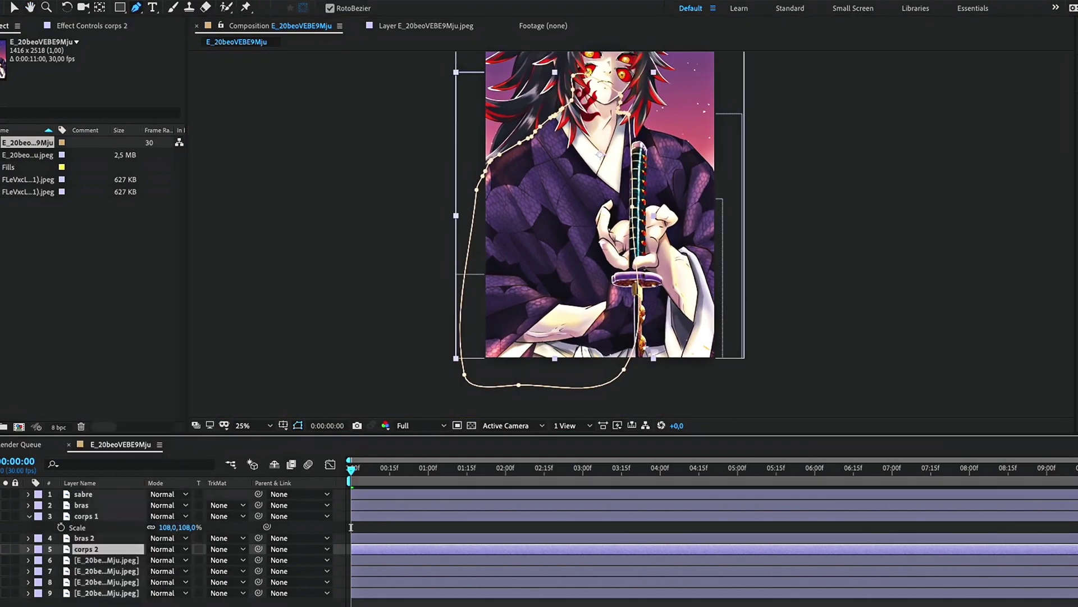
- On the next image copy, trace mask points along the jaw and up the face outline
key("ctrl+Down")
key("h")
scroll(575, 264, "up", 6)
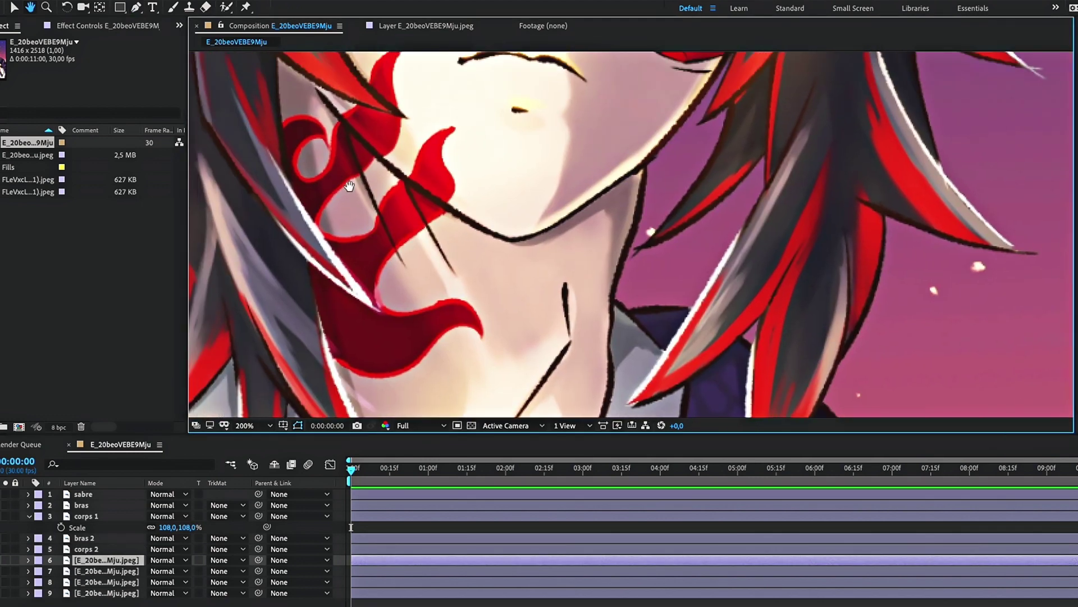
scroll(349, 186, "down", 2)
scroll(445, 180, "up", 4)
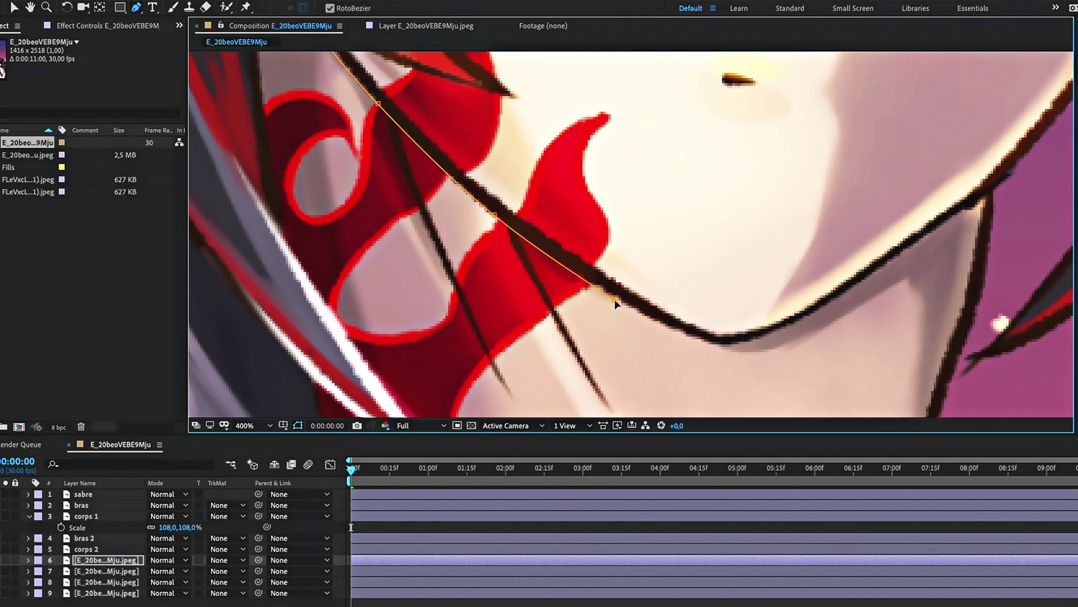
left_click(719, 343)
left_click(757, 336)
left_click(836, 296)
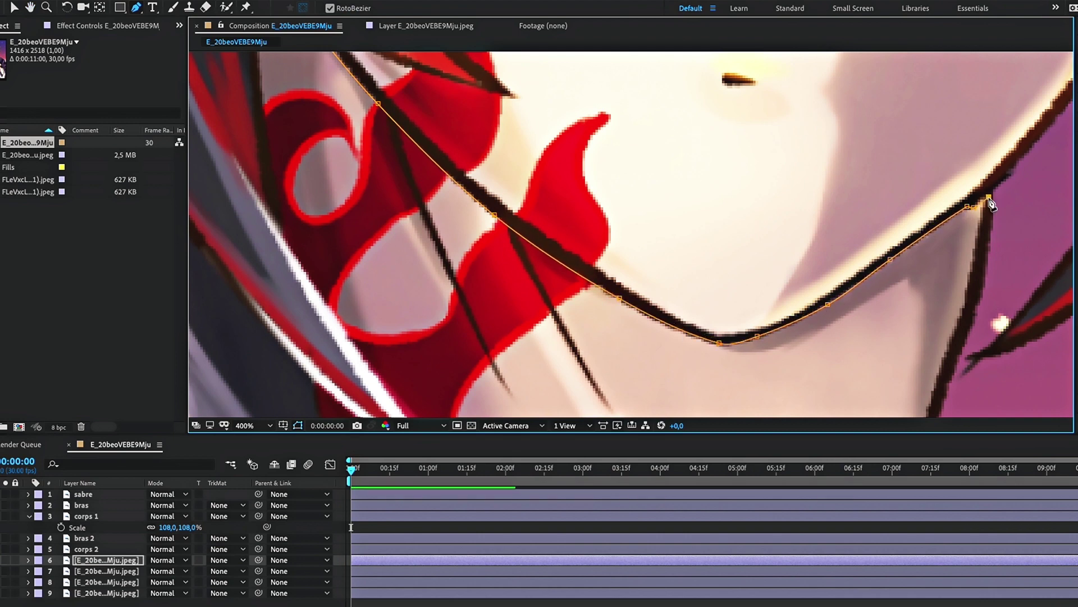
left_click_drag(989, 201, 827, 302)
left_click(851, 275)
left_click(908, 207)
left_click_drag(946, 156, 901, 251)
- Finish the mask around the face and hair, with the layer named tete at the top
key("h")
scroll(787, 196, "down", 5)
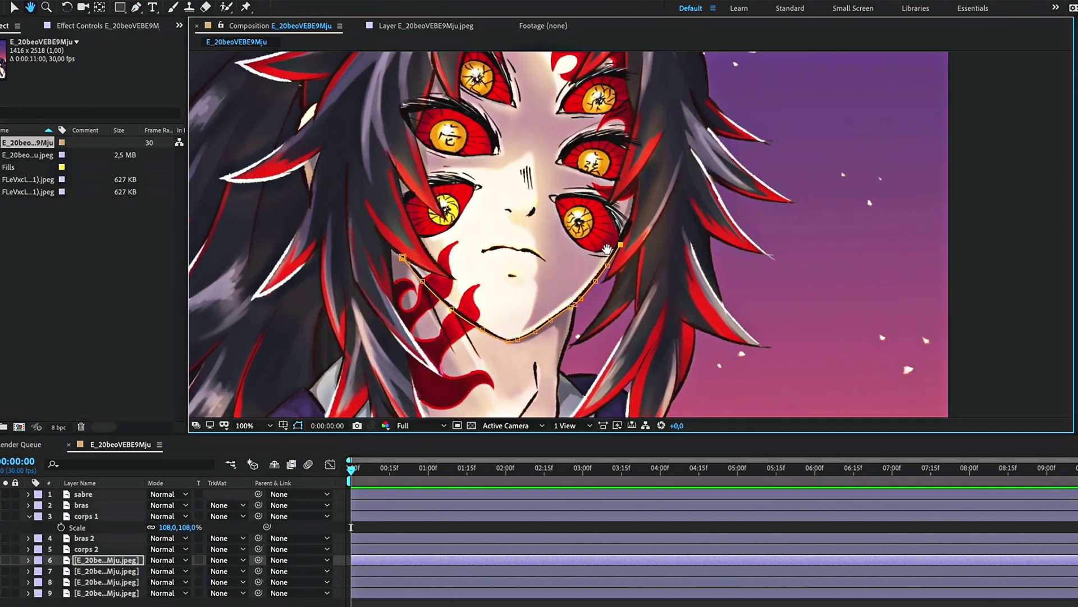
scroll(614, 220, "up", 3)
scroll(614, 219, "down", 1)
scroll(613, 220, "up", 4)
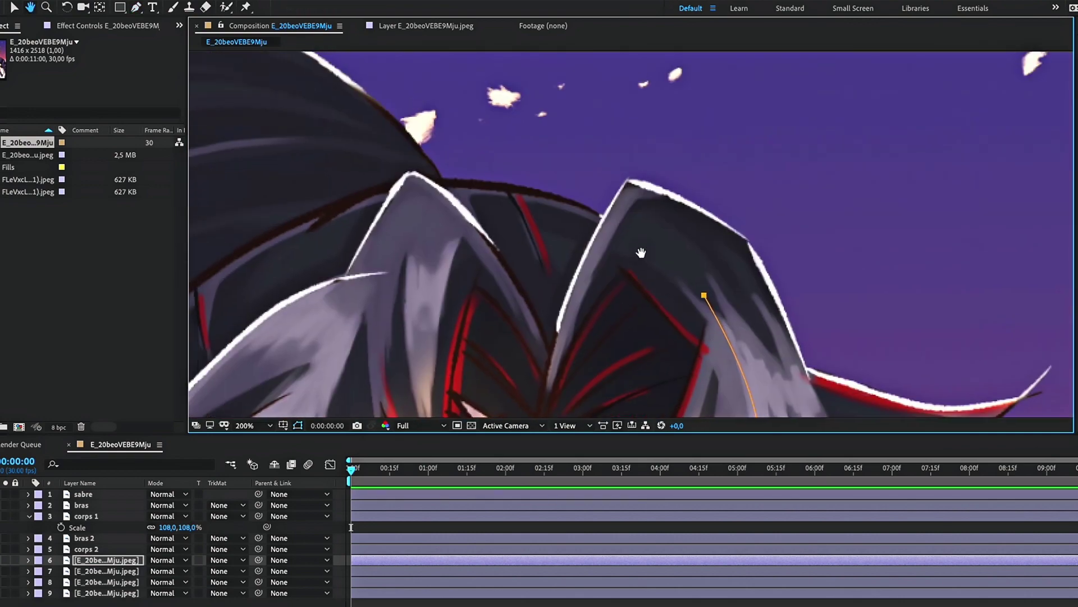
key("h")
scroll(581, 247, "down", 6)
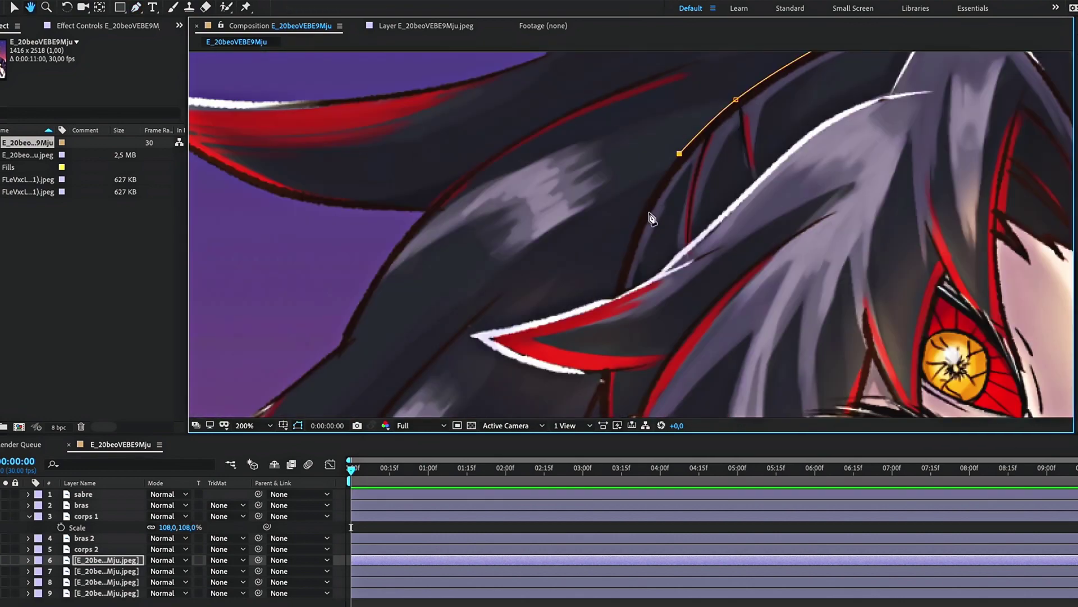
scroll(581, 247, "up", 5)
key("g")
scroll(581, 247, "down", 2)
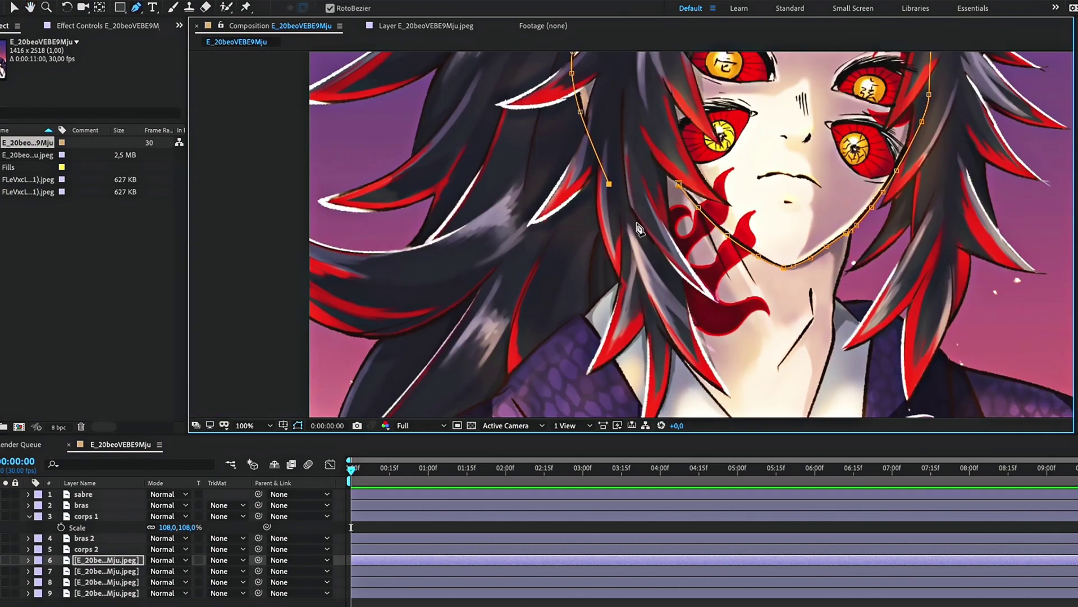
scroll(570, 236, "up", 2)
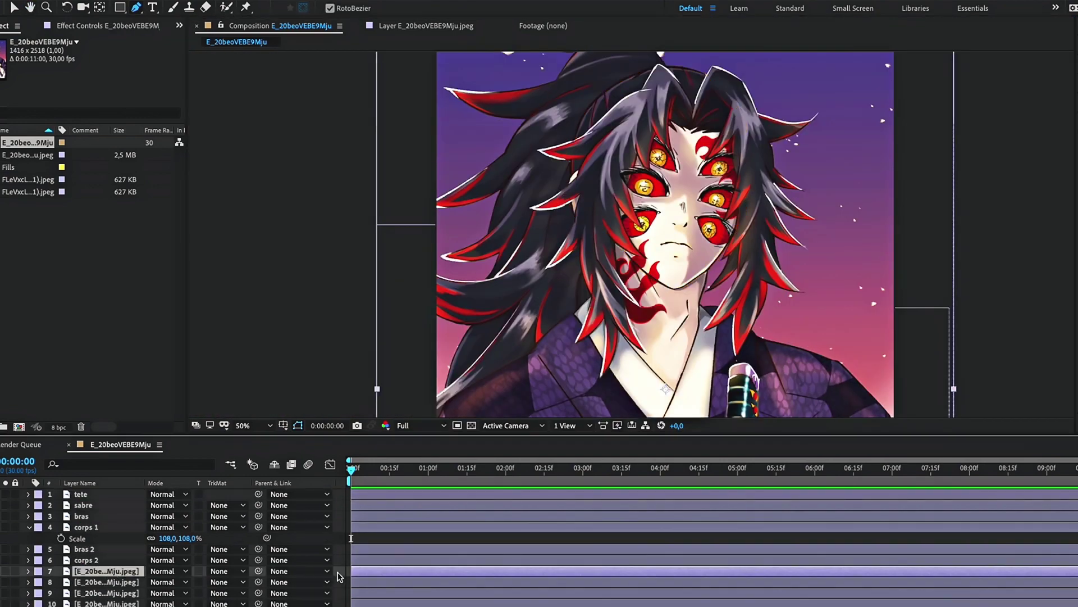
- Trace closed masks around the eyes and irises on new layers named y, yh and yb
scroll(613, 274, "down", 2)
left_click_drag(613, 273, 606, 295)
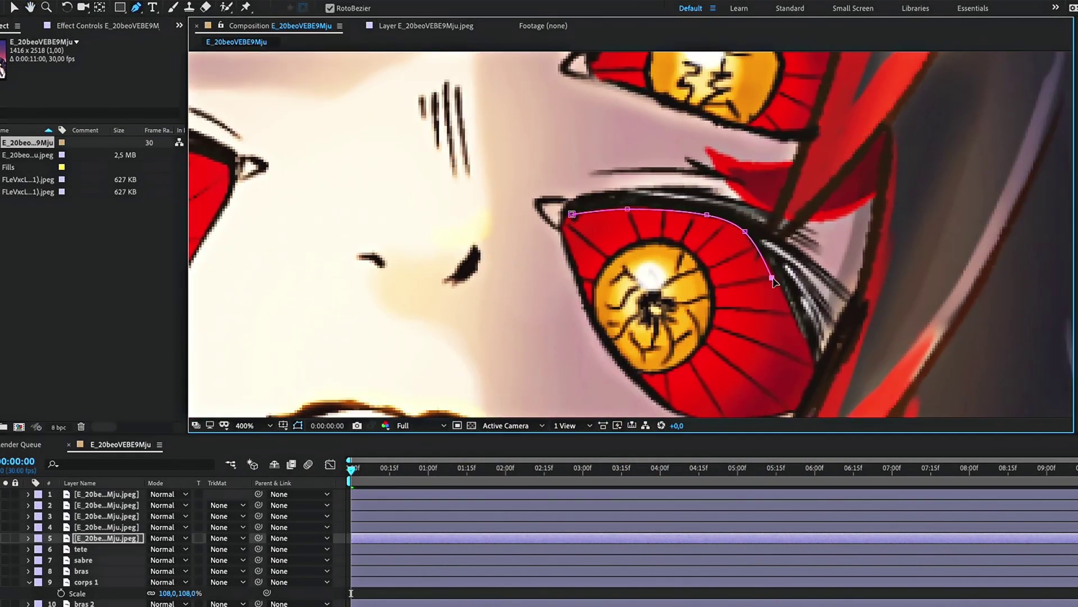
left_click(782, 265)
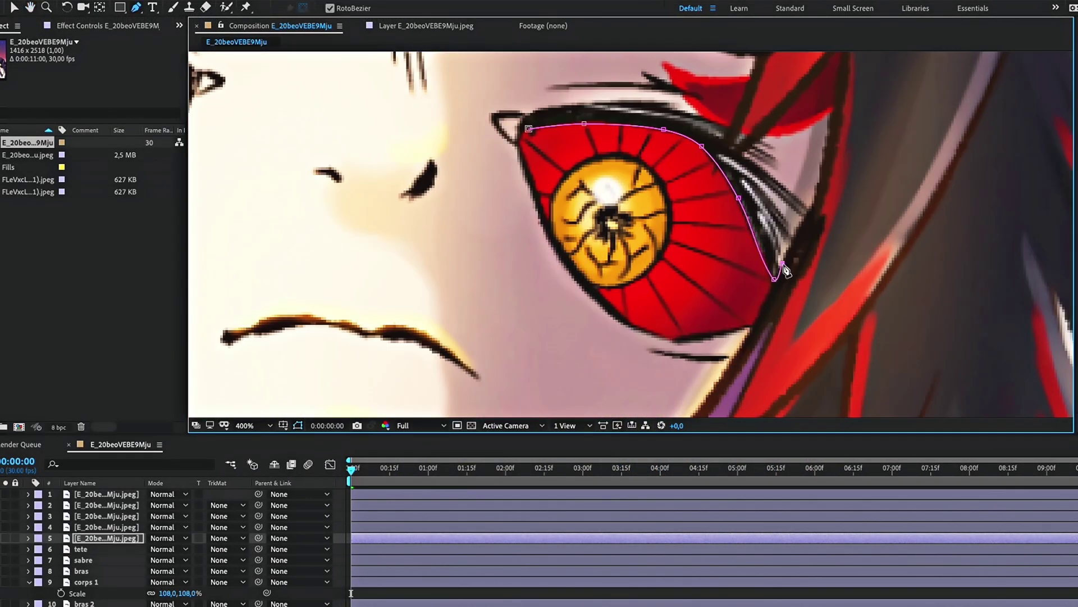
left_click_drag(790, 179, 755, 288)
left_click(579, 170)
scroll(479, 251, "up", 5)
left_click(784, 249)
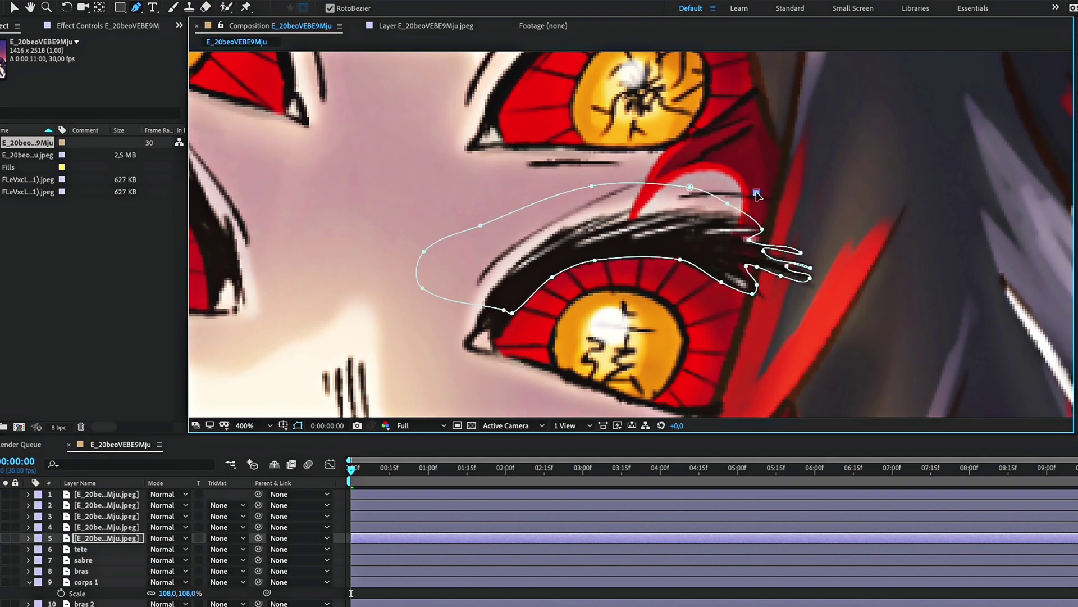
left_click(740, 208)
scroll(523, 269, "up", 2)
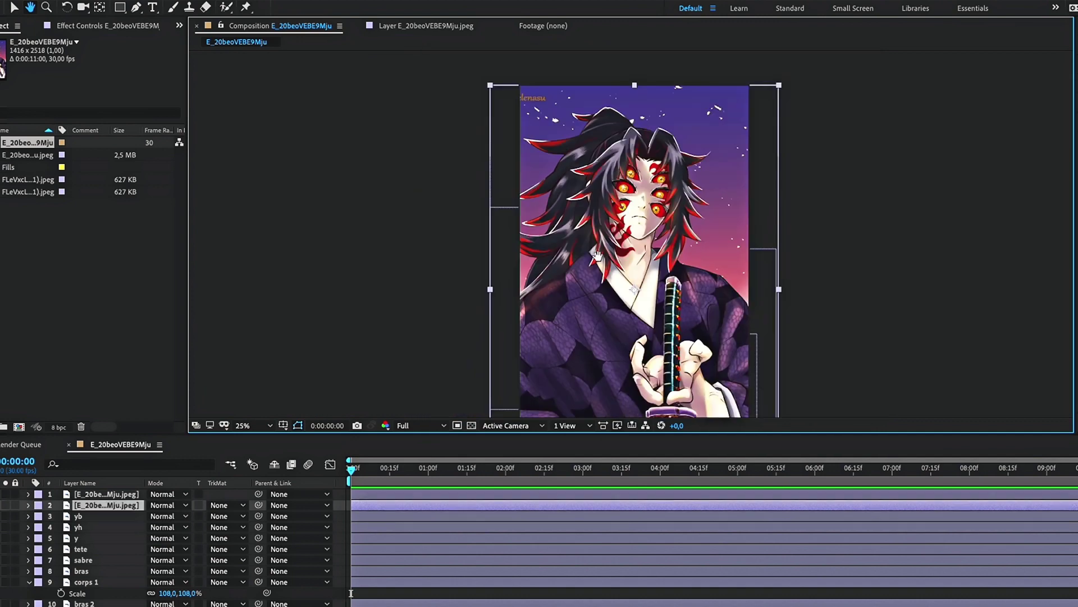
- Mask individual hair locks on new duplicates named c1, c2, c3, c4 and c5
scroll(598, 256, "up", 6)
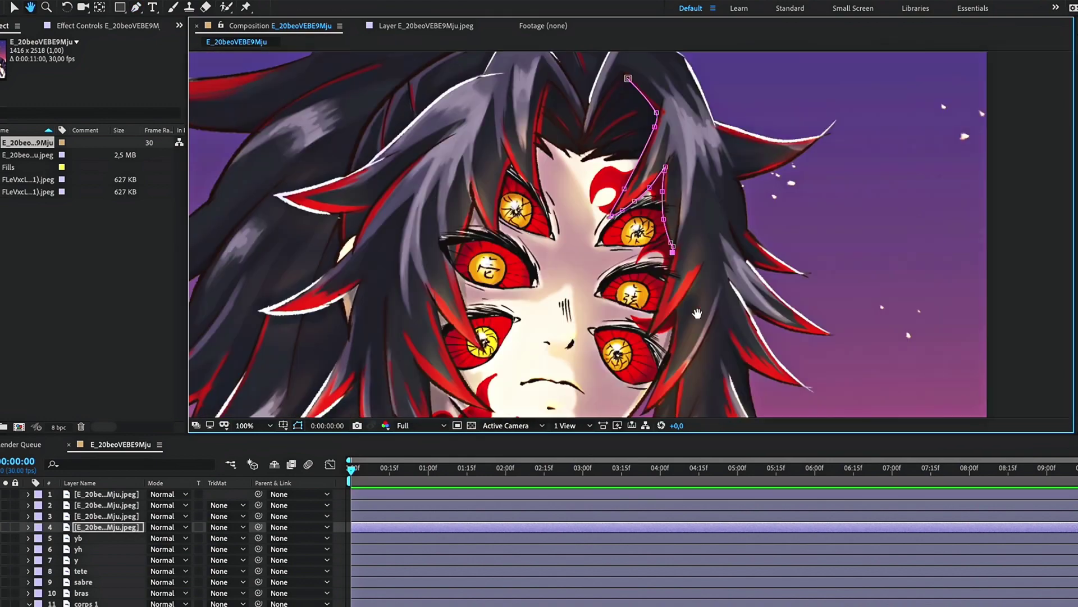
scroll(773, 199, "up", 5)
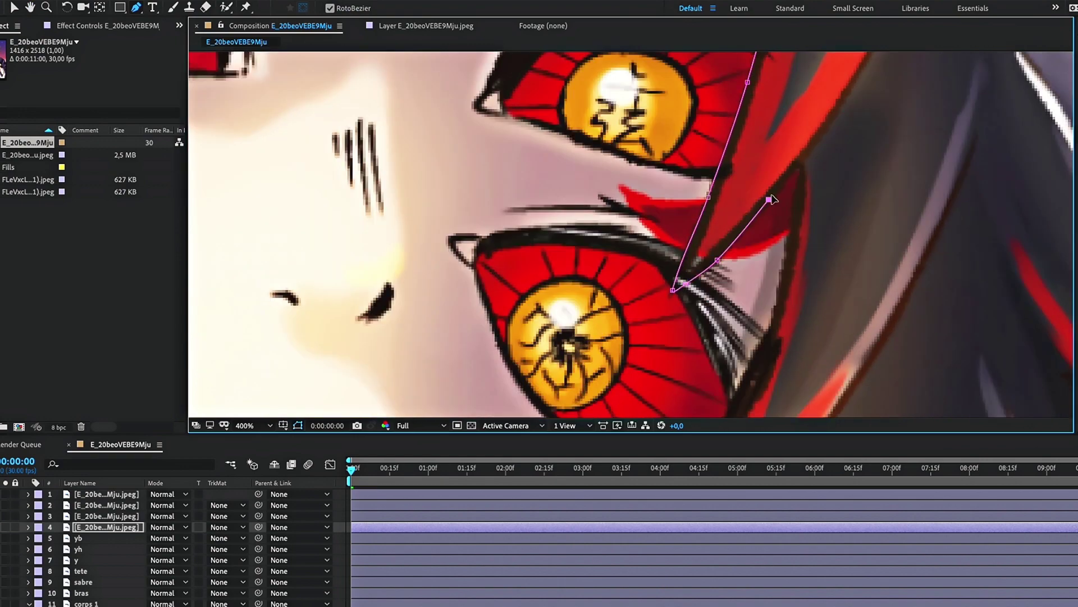
scroll(773, 199, "down", 5)
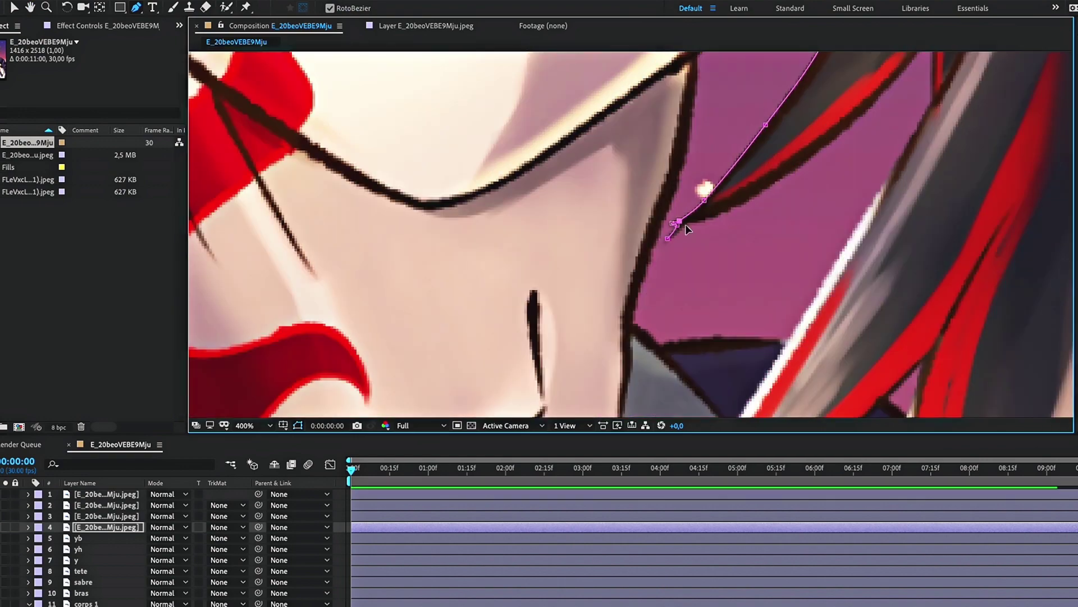
left_click(771, 234)
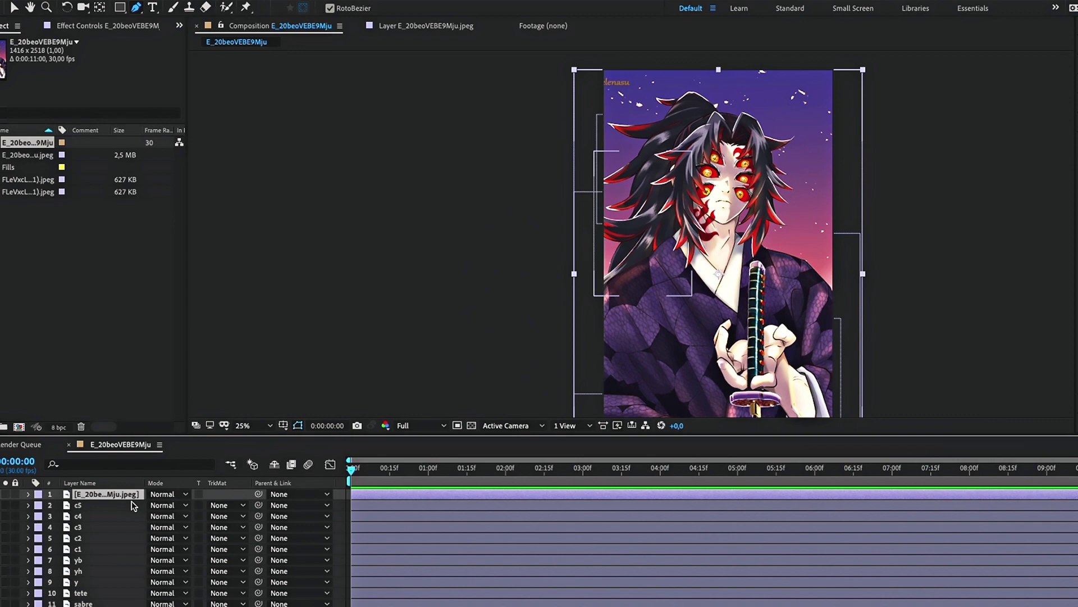
- Delete the reference image layer and move c5, c4 and c3 below tete
key("Delete")
left_click(79, 515)
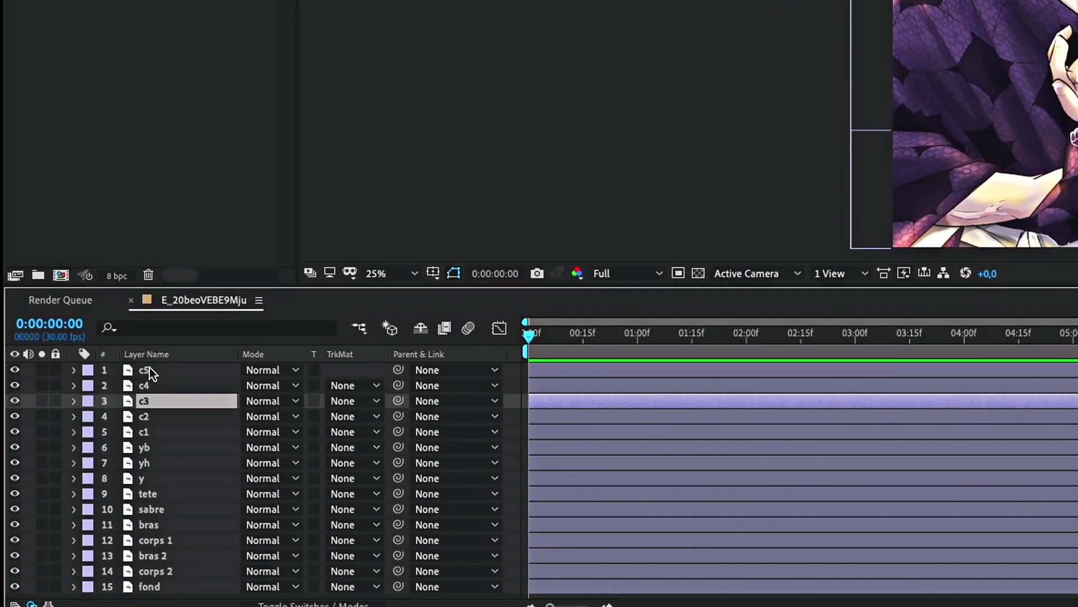
left_click(149, 367, "shift")
left_click_drag(145, 397, 169, 500)
- Check layers y, yh, yb, c1, c2, c5, sabre, corps 2 and fond one by one
left_click(157, 437)
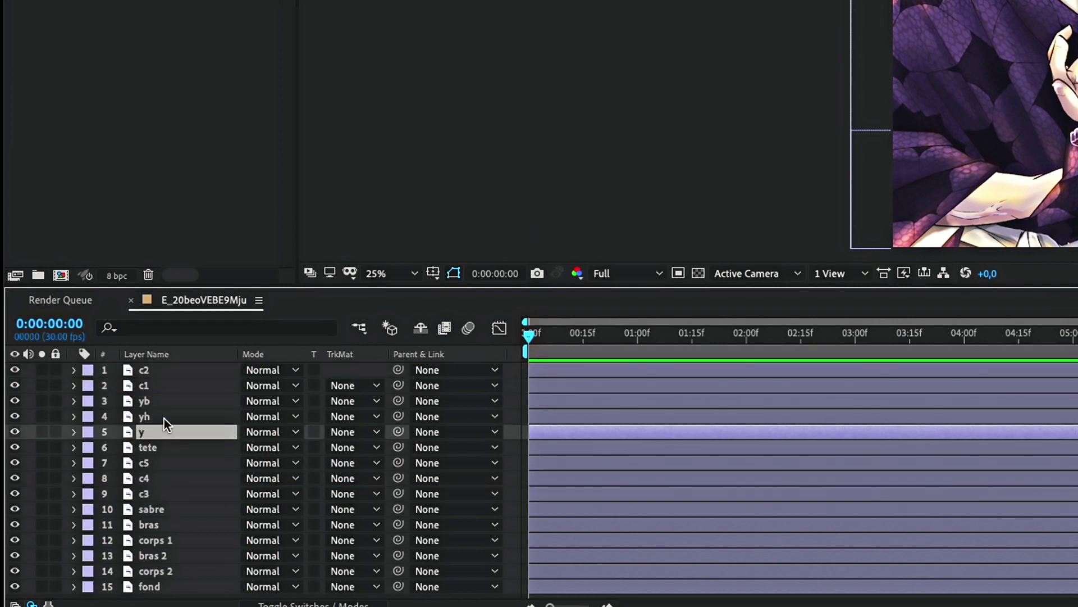
left_click(164, 419)
left_click(166, 403)
left_click(170, 389)
left_click(171, 373)
left_click(171, 386)
left_click(170, 402)
left_click(167, 463)
left_click(165, 509)
left_click(163, 571)
left_click(163, 587)
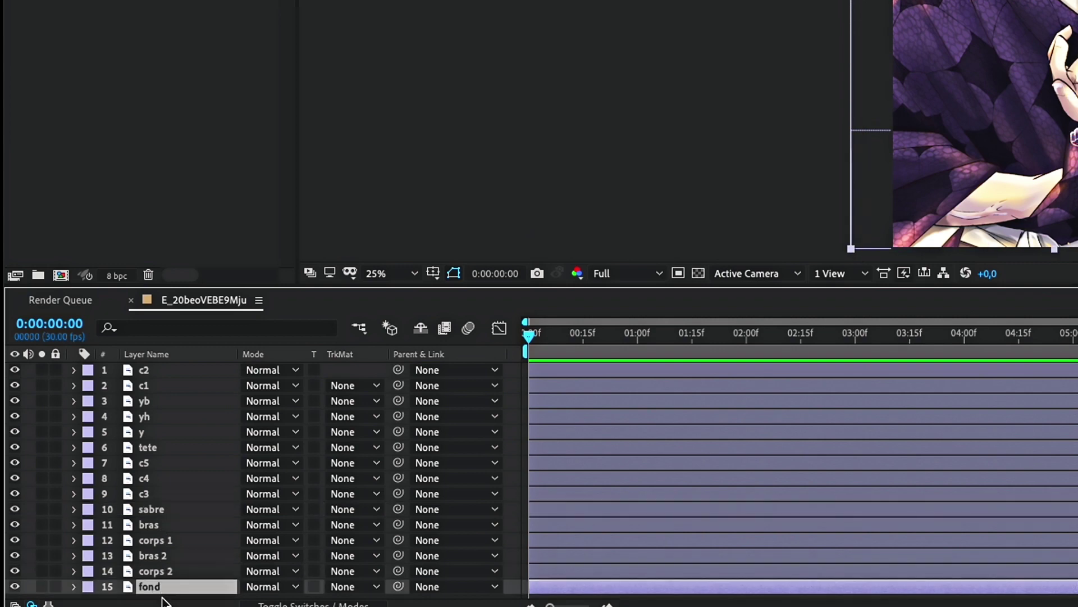
scroll(870, 28, "down", 2)
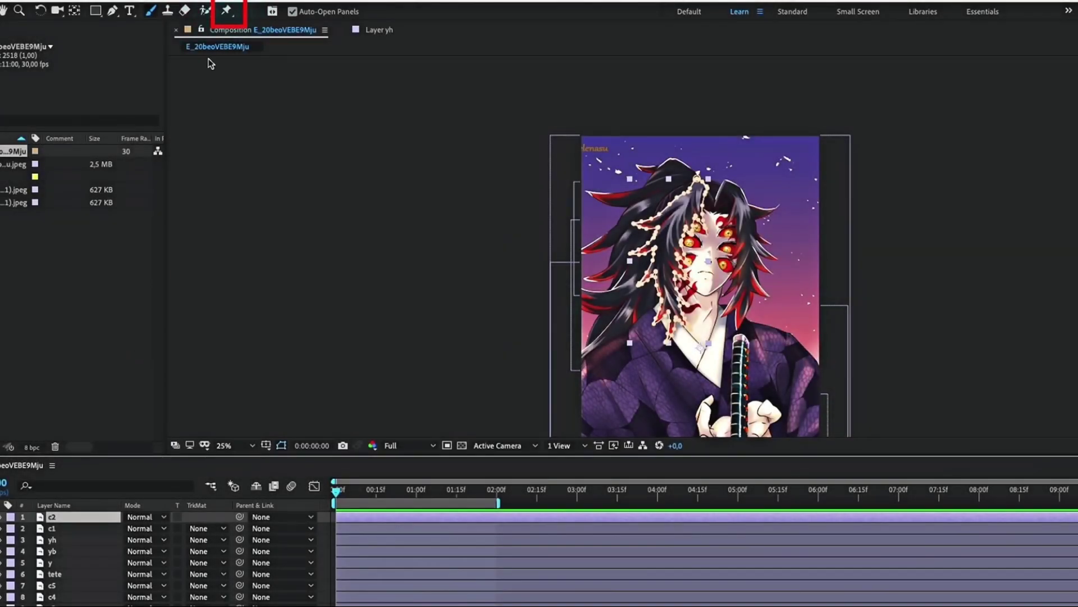
- Place five puppet pins down the c2 hair lock from the crown past the cheek to the neck
scroll(700, 219, "up", 1)
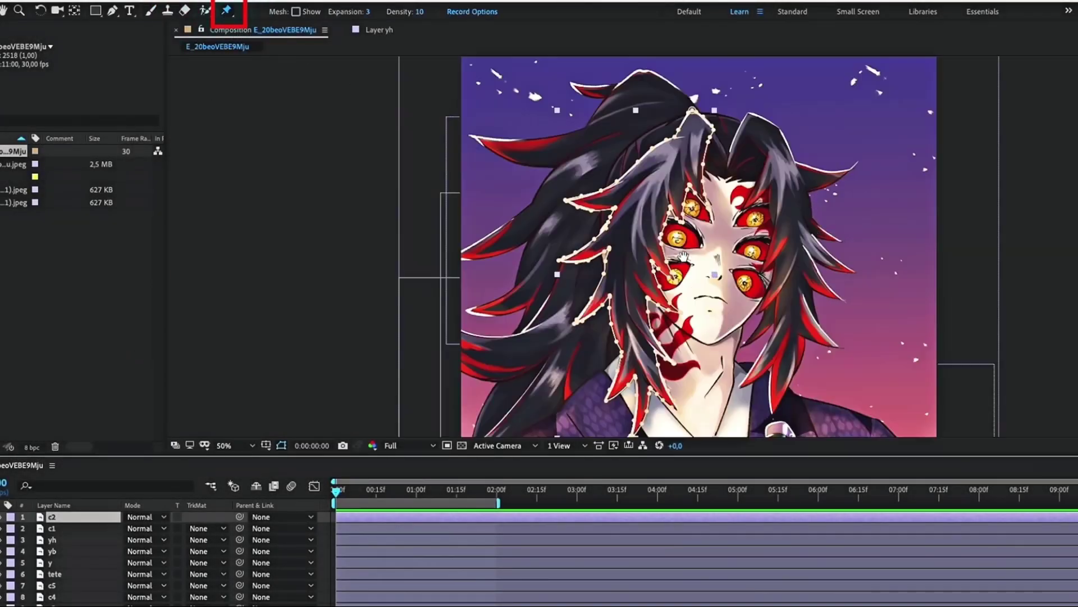
left_click_drag(701, 169, 676, 185)
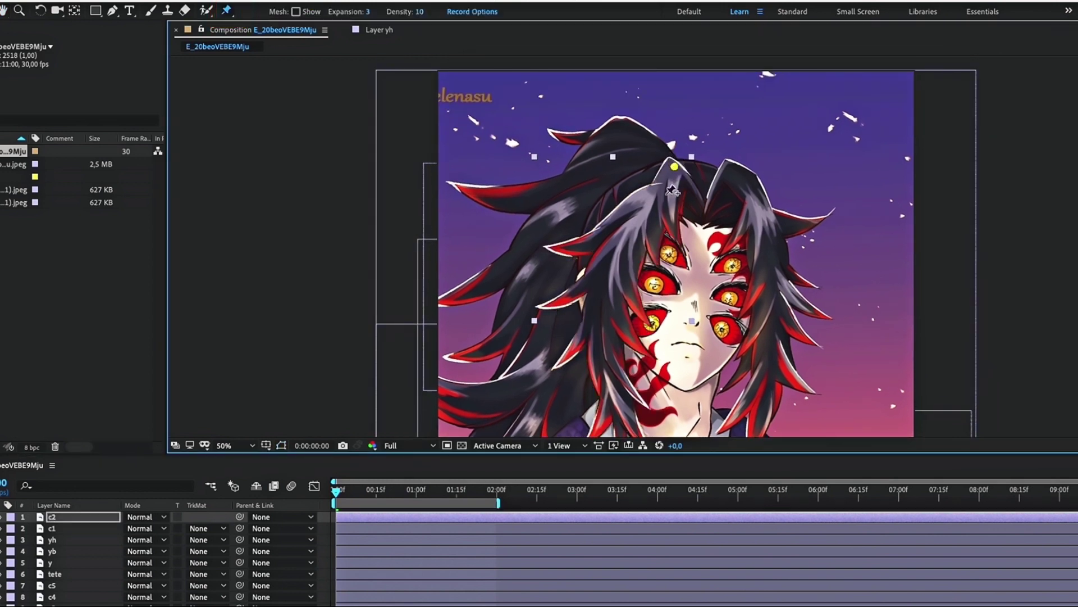
left_click_drag(677, 185, 674, 182)
left_click_drag(637, 225, 646, 213)
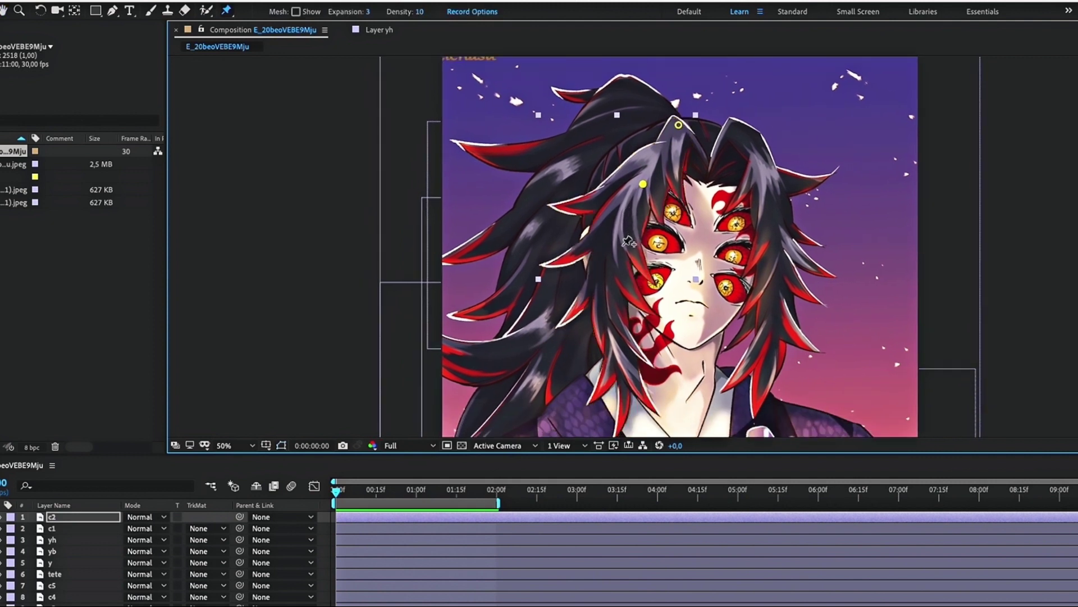
left_click(617, 320)
scroll(645, 337, "down", 1)
left_click(643, 364)
mouse_move(653, 354)
left_mouse_down()
mouse_move(657, 341)
mouse_move(660, 350)
left_mouse_up()
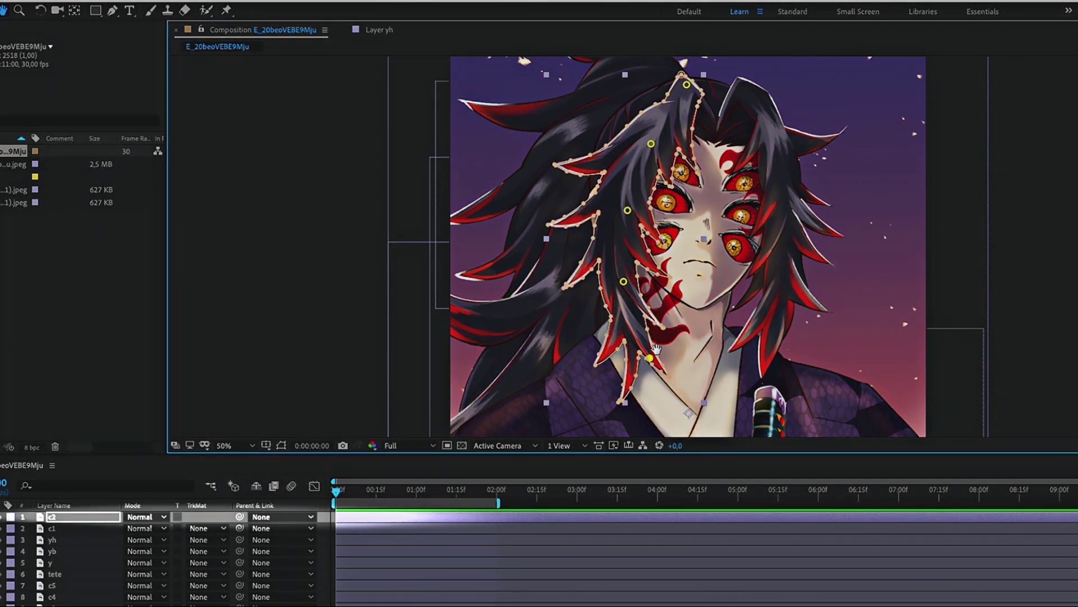
- Run the script AFPHairRig_03_51.jsx from File > Scripts > Run Script File
key("ctrl+p")
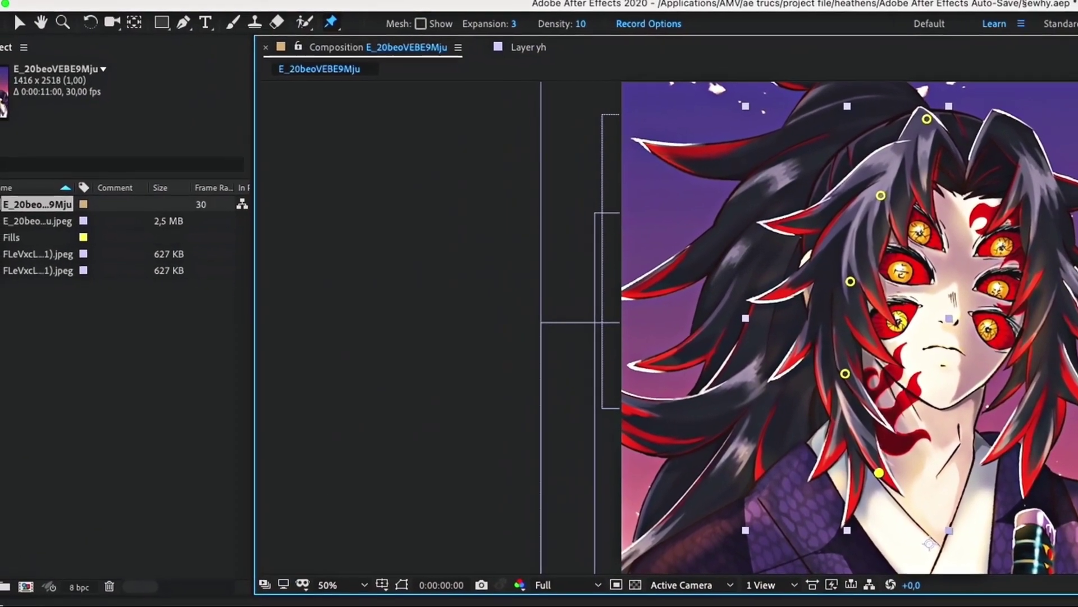
left_click(90, 0)
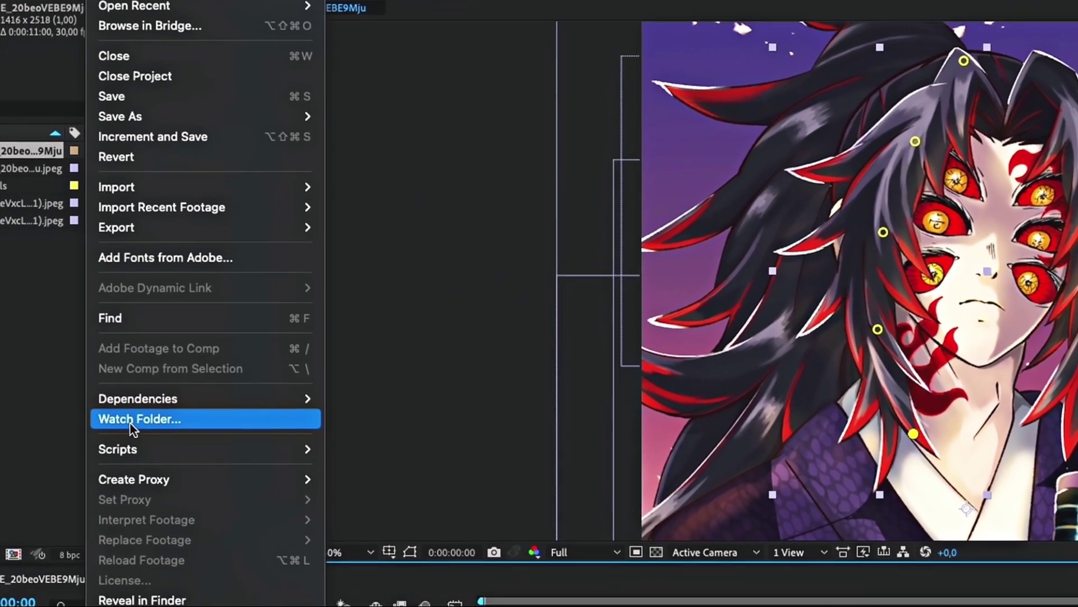
mouse_move(137, 498)
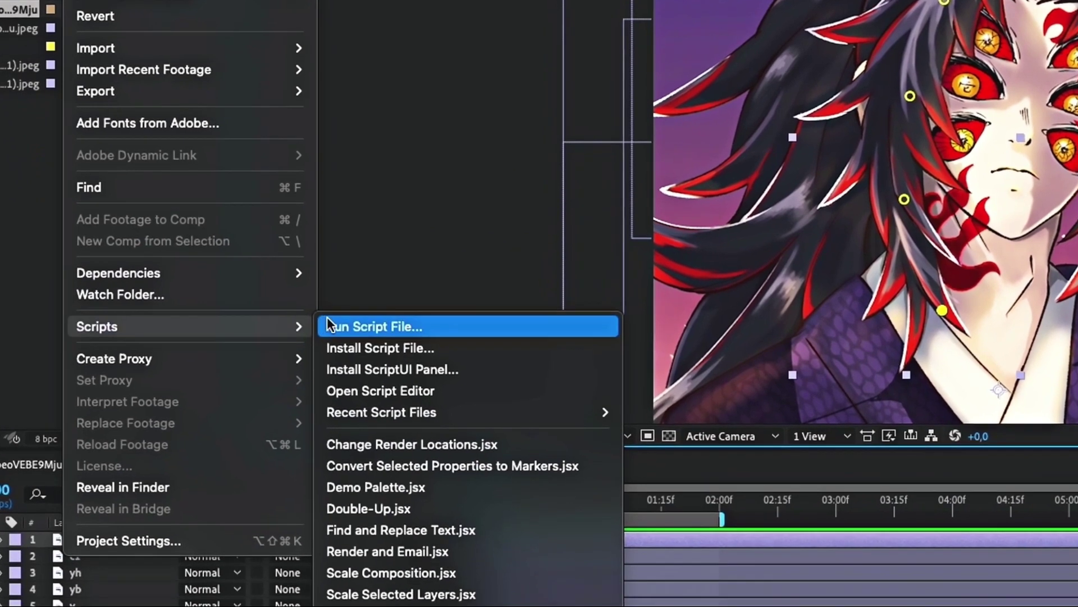
left_click(357, 323)
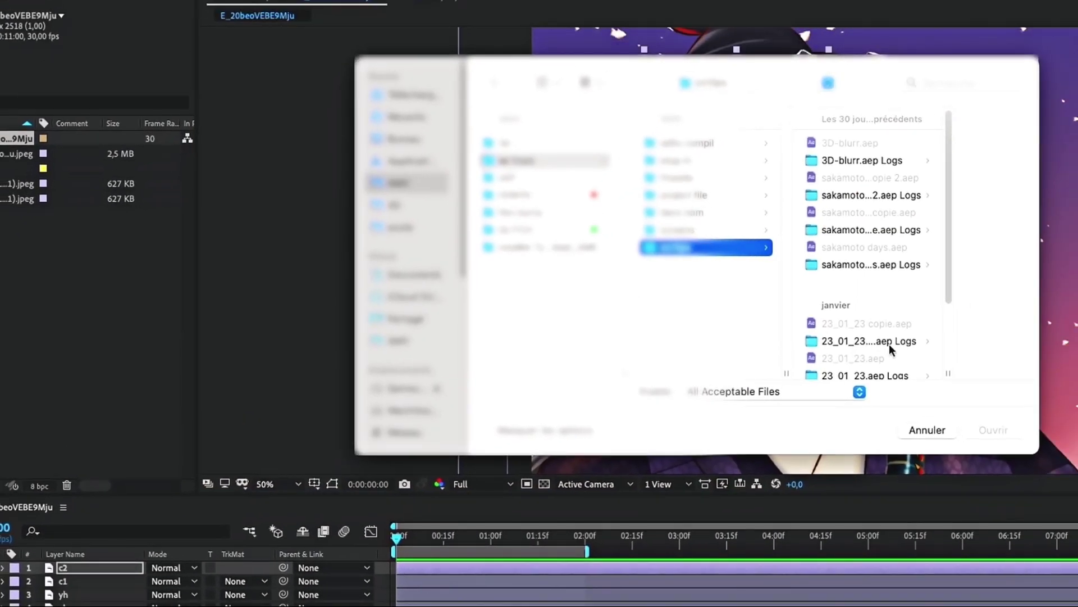
scroll(898, 337, "down", 5)
left_click(841, 363)
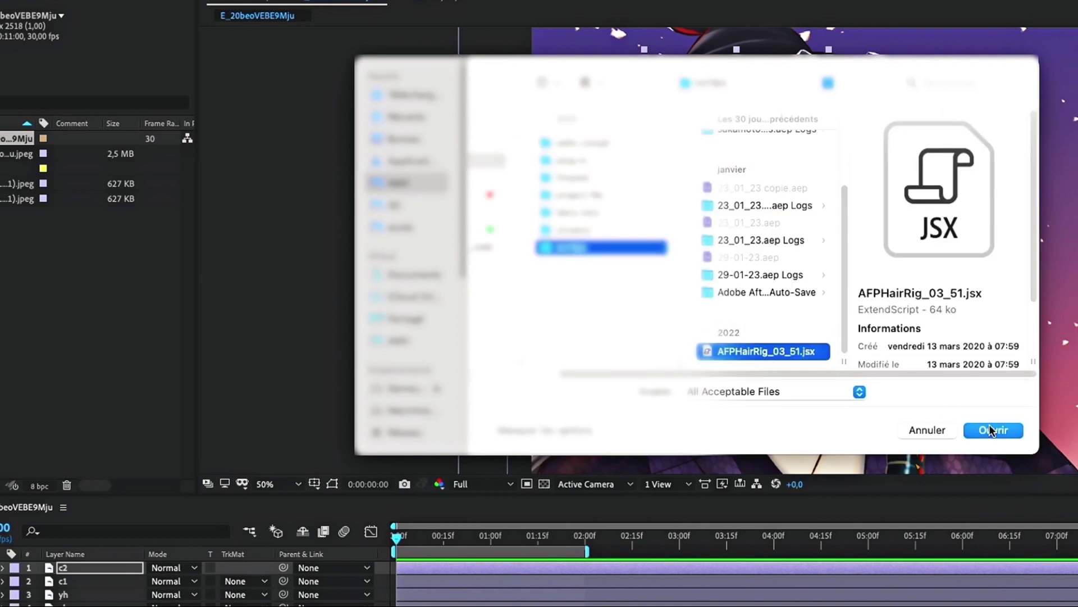
left_click(988, 430)
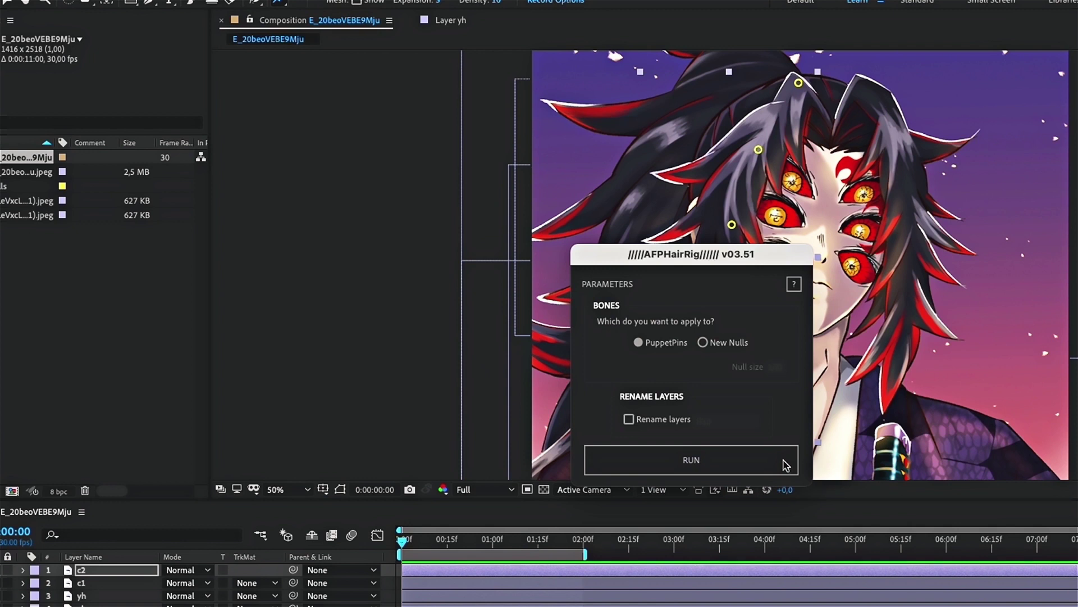
- Apply the hair rig to the PuppetPins and preview the resulting hair motion
left_click(759, 467)
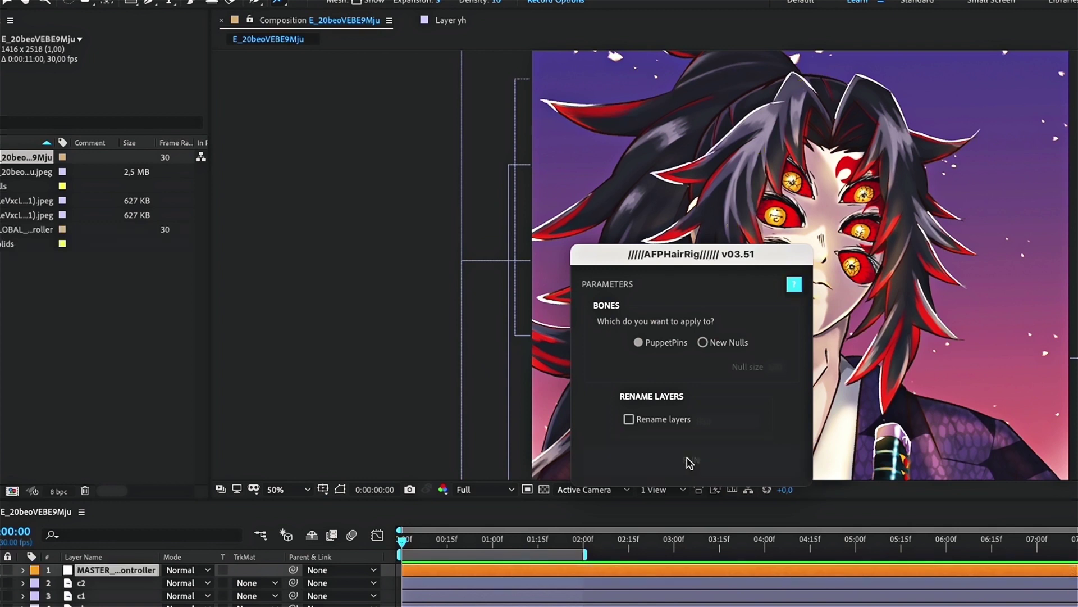
key("space")
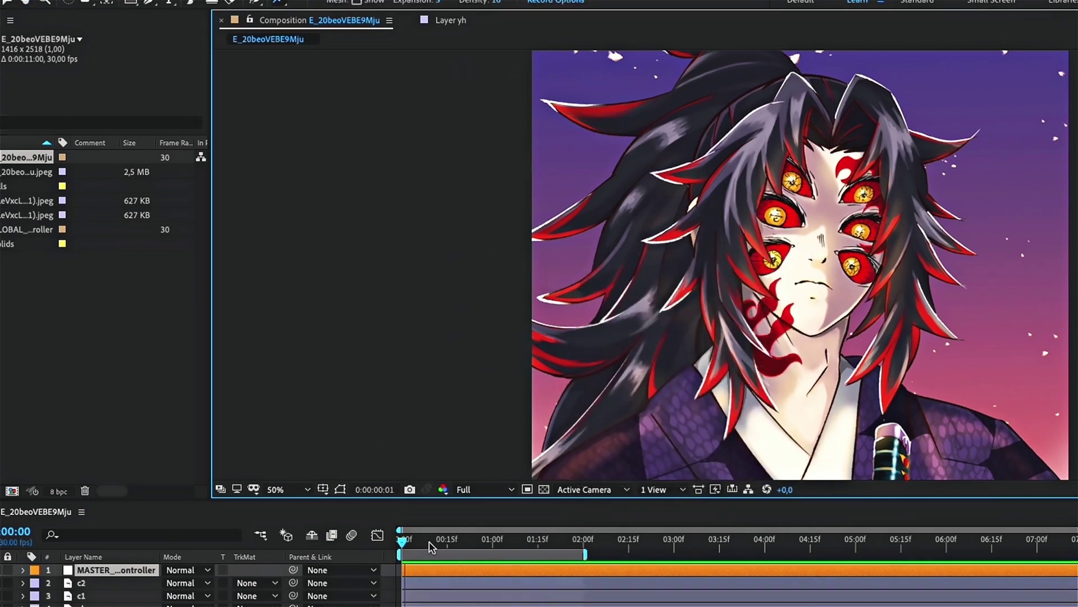
key("space")
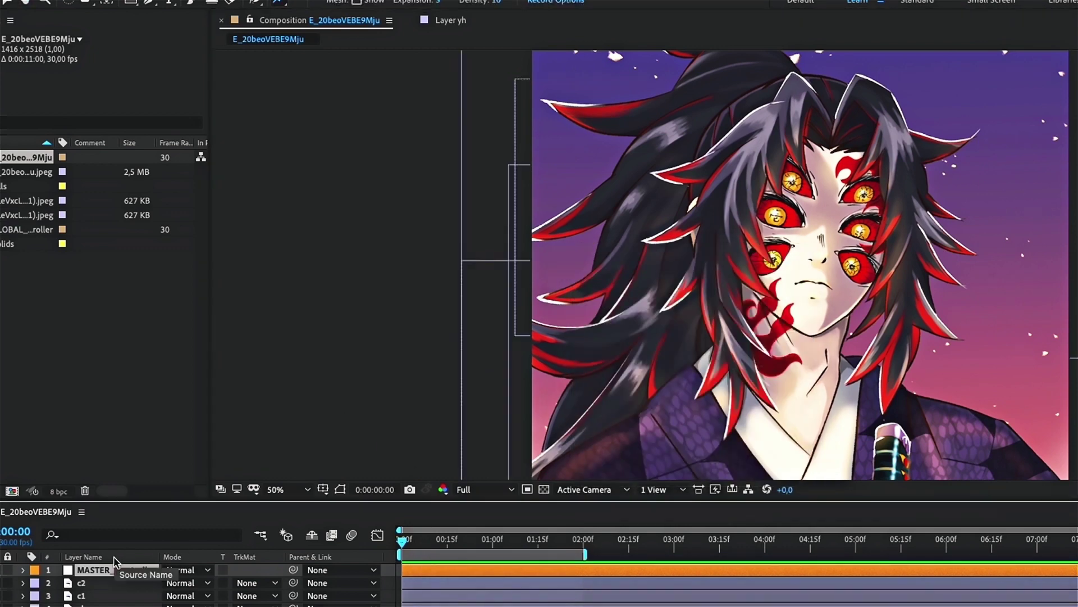
- Check the c2 and c1 strands, then show MASTER_HR_controller's masterAmp and masterFreq sliders
left_click(102, 584)
left_click(99, 595)
left_click(97, 582)
left_click(112, 570)
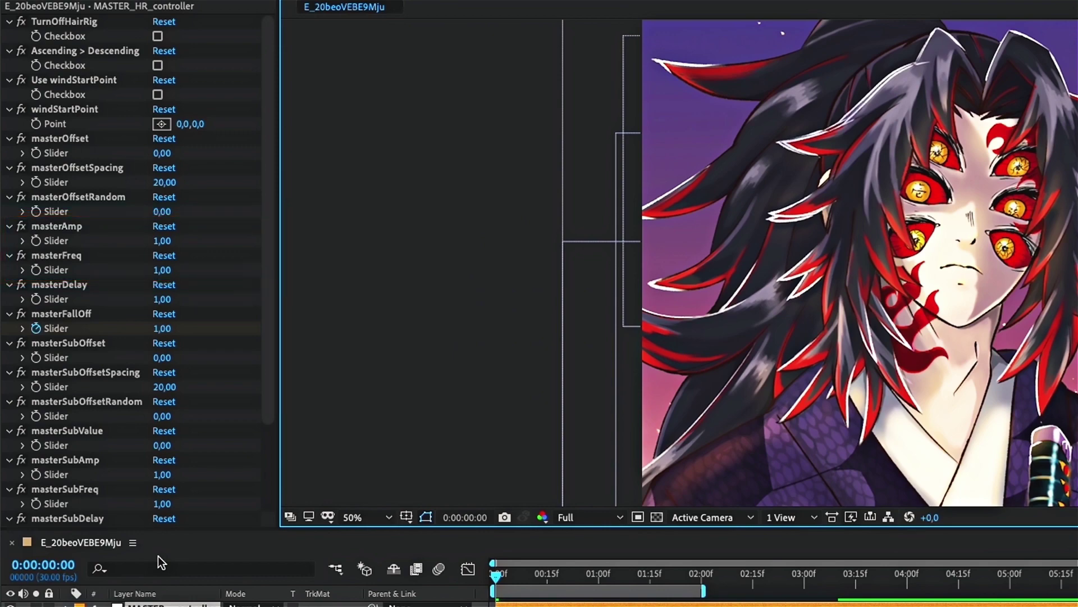
- Preview the hair animation, then select the c2 strand and preview its motion
key("space")
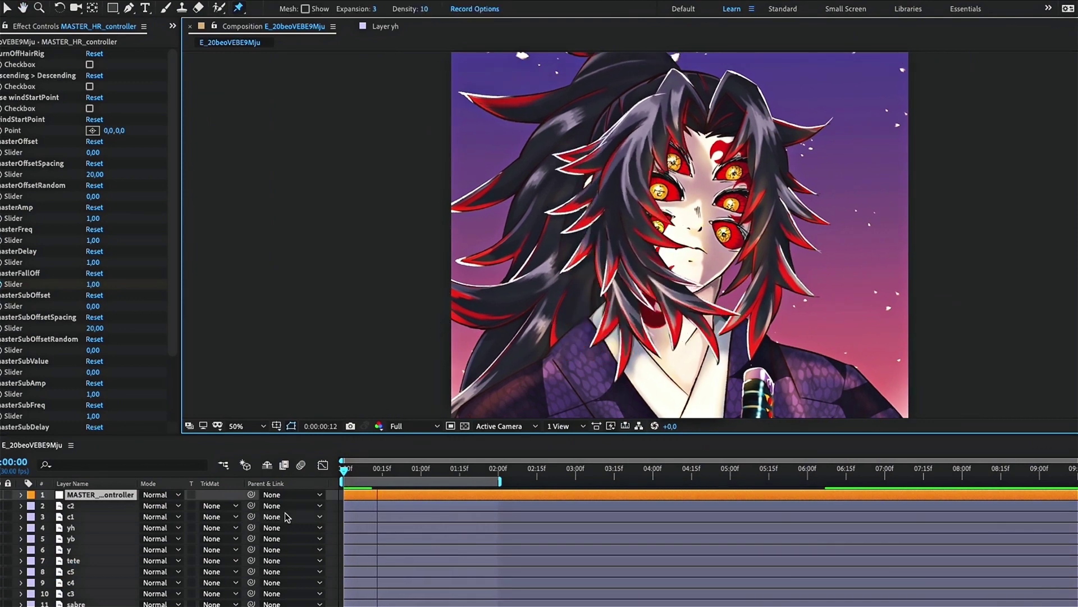
key("space")
left_click(97, 508)
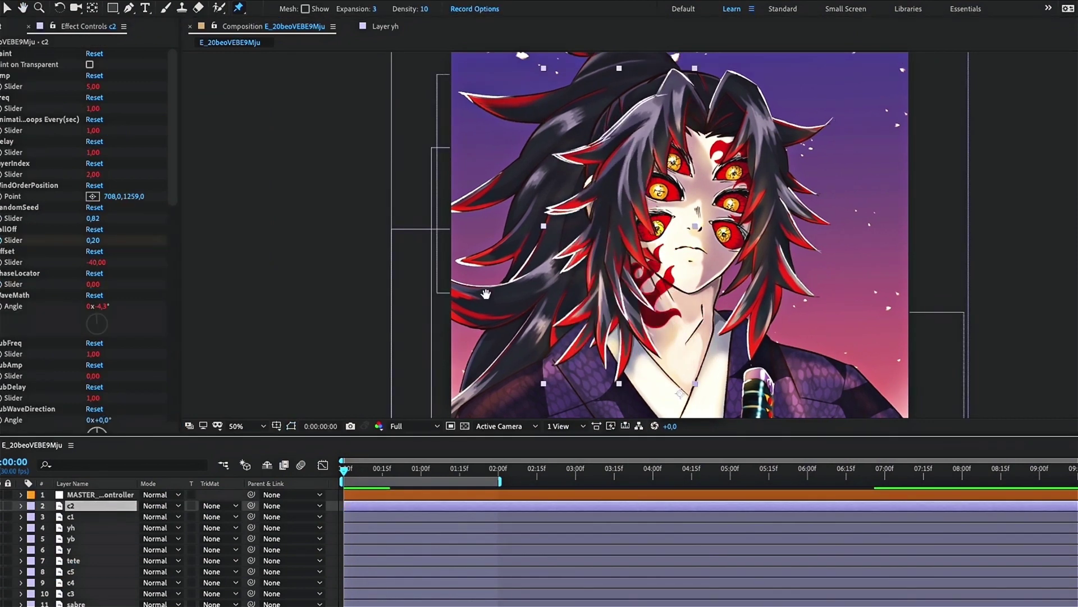
key("space")
scroll(510, 296, "down", 2)
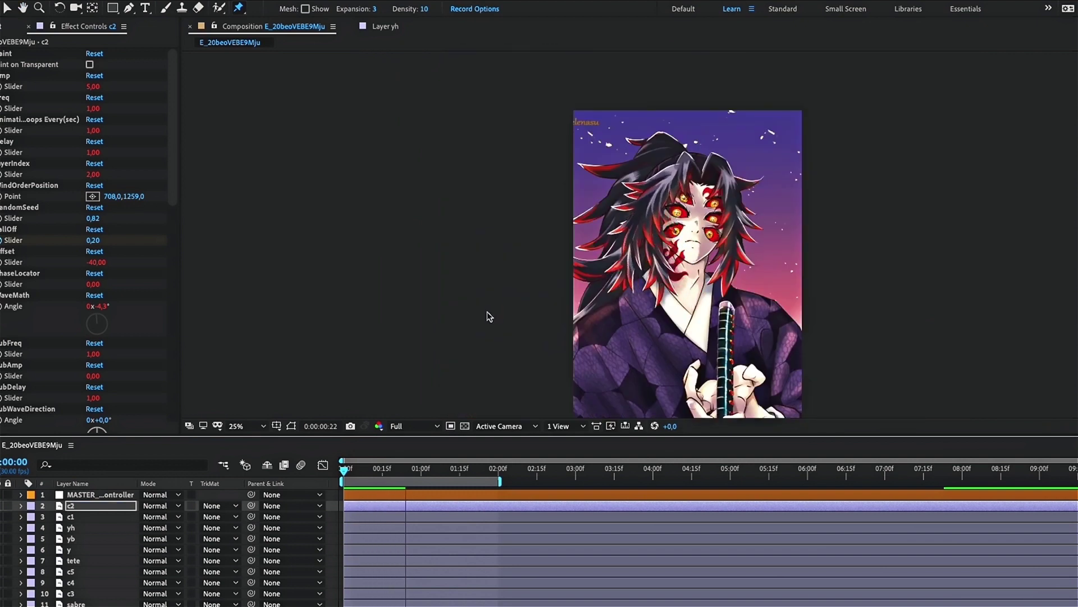
key("space")
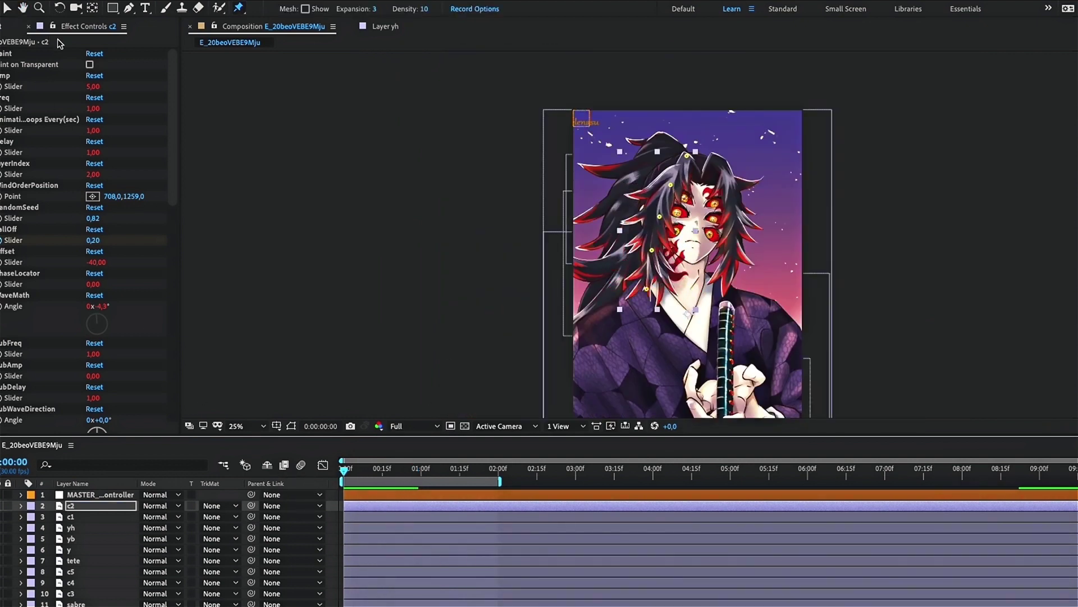
- Set the c2 strand's Amp slider to 3
left_click_drag(92, 86, 50, 34)
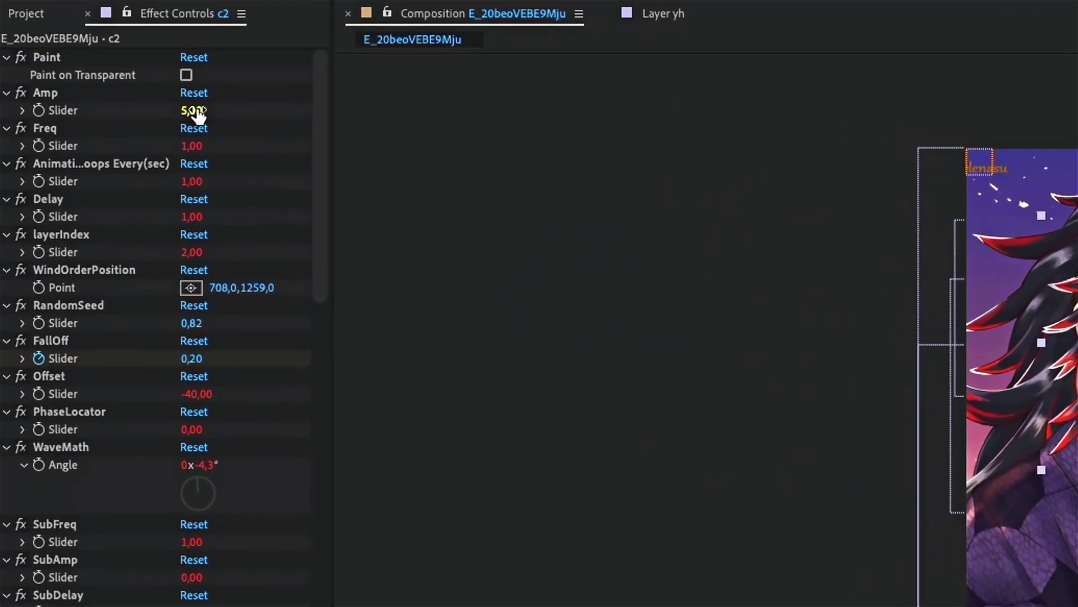
left_click(92, 84)
type("5")
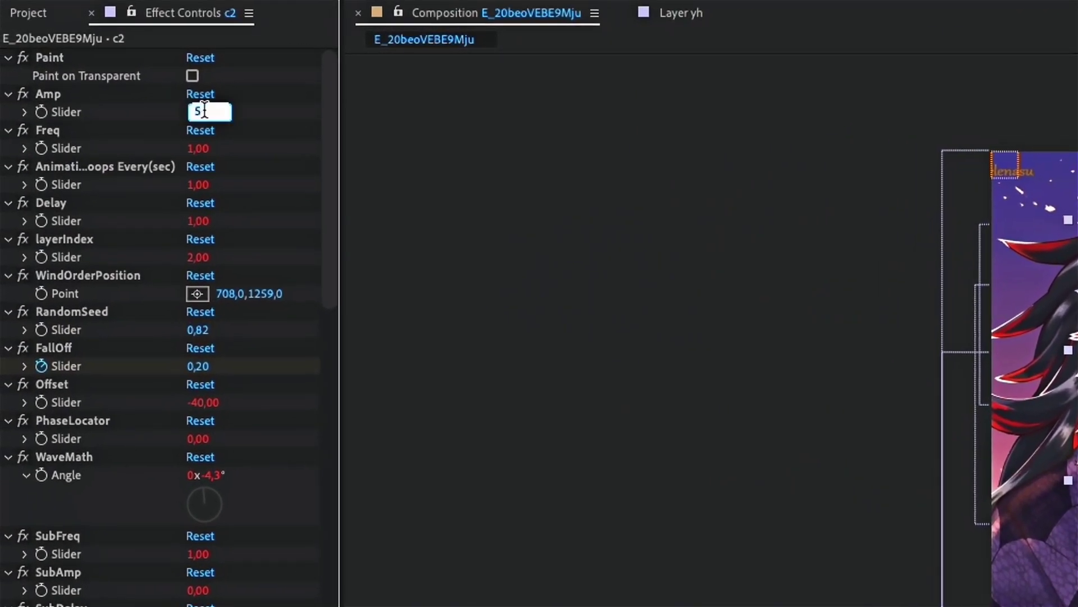
key("BackSpace")
type("3")
key("Return")
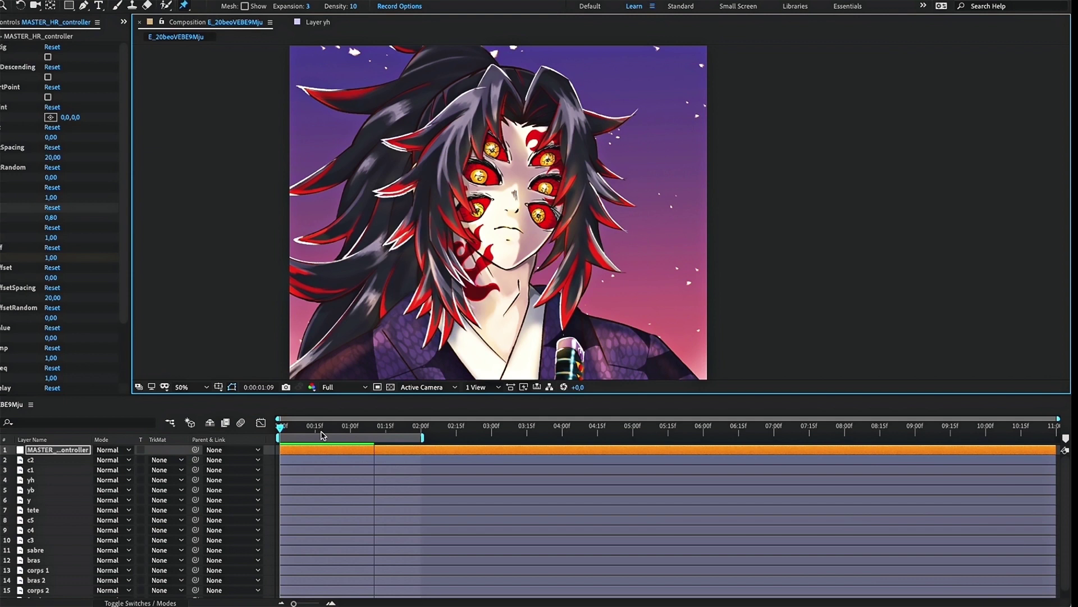
- Open the tete face layer on its own and zoom in on the face
left_click(503, 264)
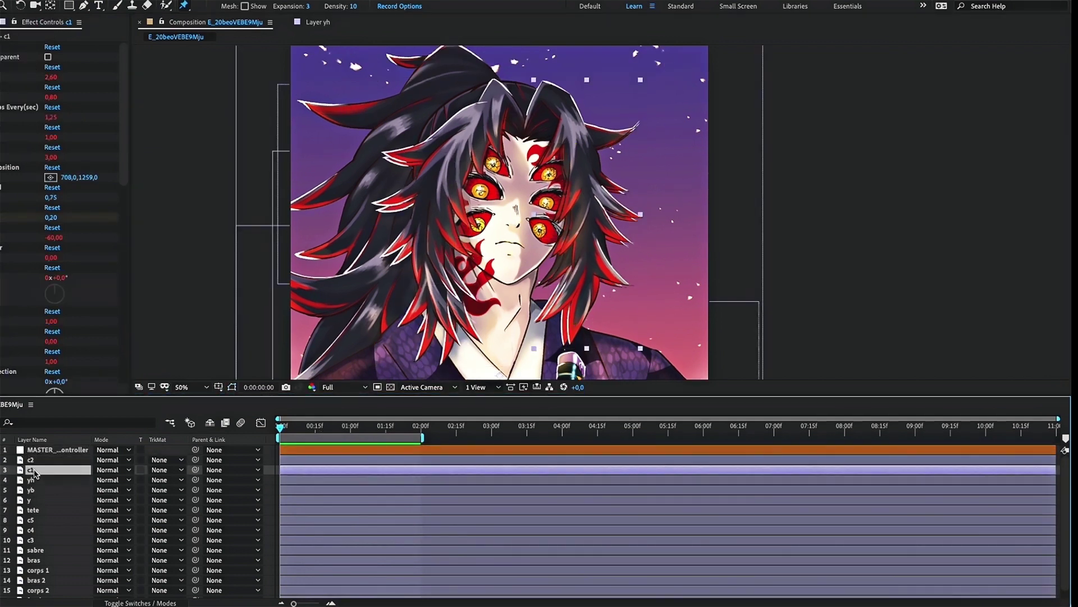
double_click(33, 510)
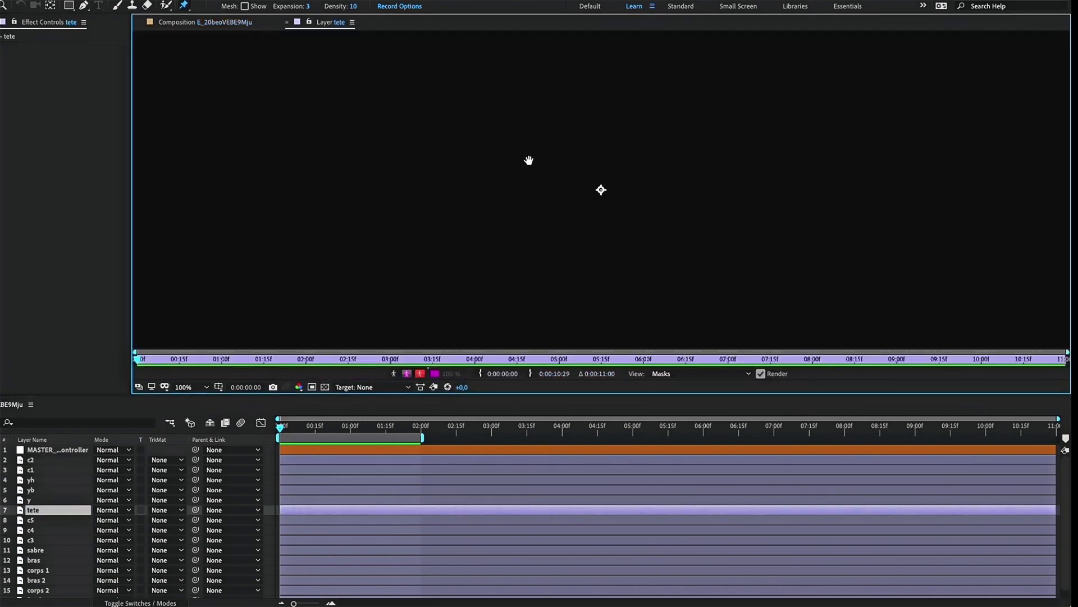
left_click_drag(529, 160, 495, 259)
scroll(494, 258, "up", 1)
left_click_drag(556, 277, 556, 202)
scroll(517, 262, "up", 1)
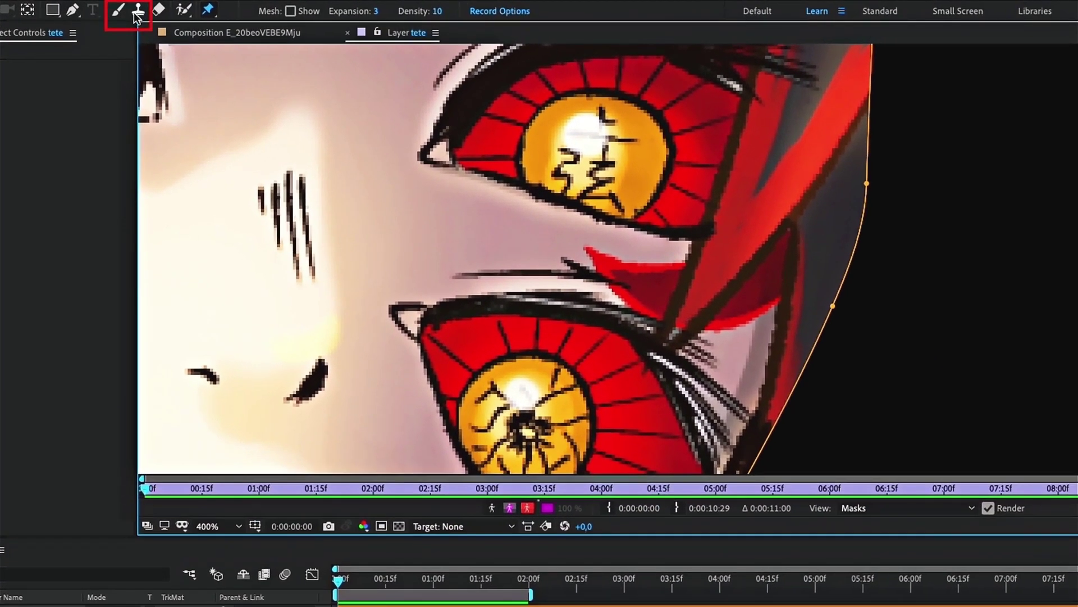
- Paint sampled skin tone over the red hair tip, then set a clone source on the iris
left_click(132, 6)
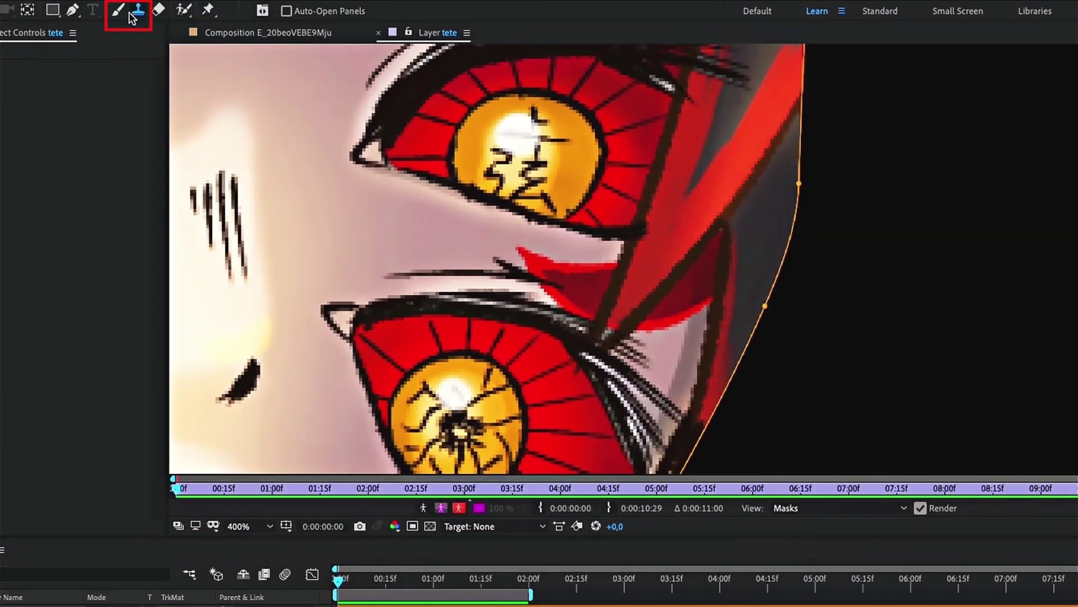
left_click(118, 13)
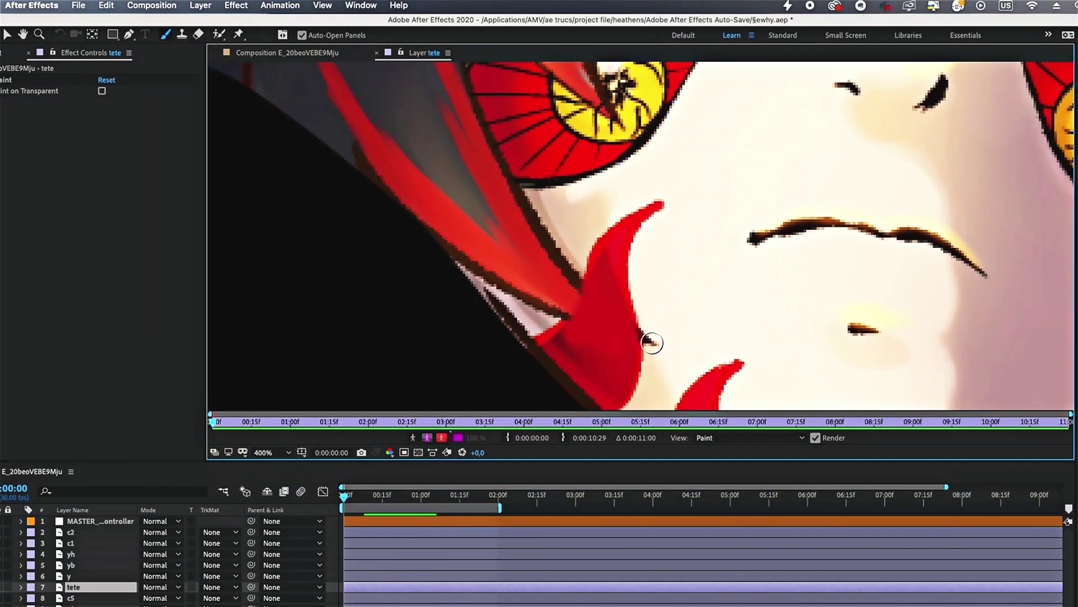
left_click(652, 345, "alt")
mouse_move(584, 332)
left_mouse_down()
mouse_move(550, 232)
mouse_move(535, 292)
mouse_move(474, 241)
left_mouse_up()
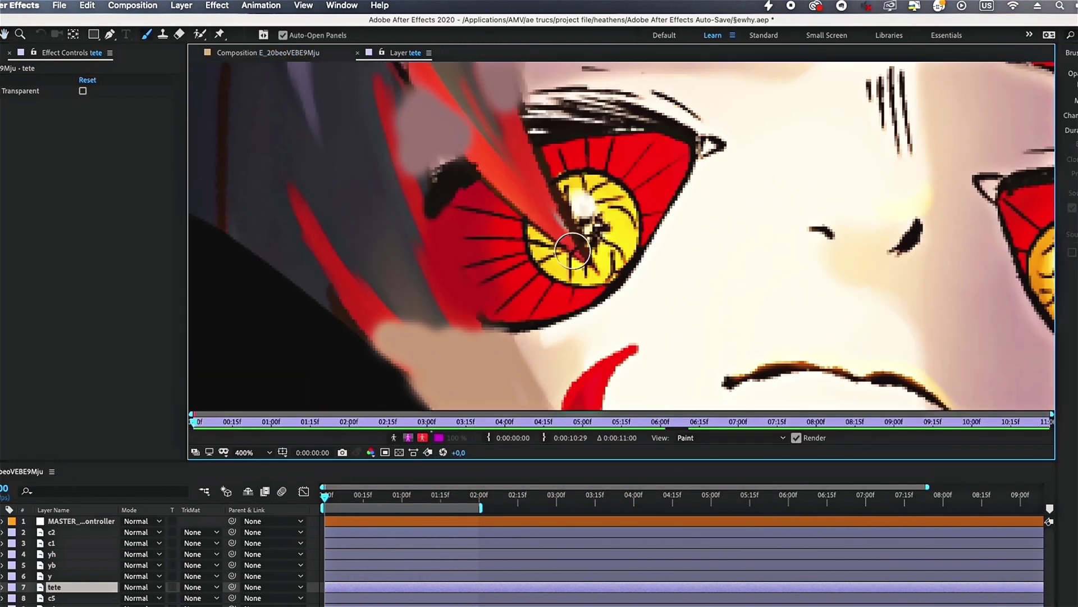
key("super+b")
left_click(572, 250, "alt")
- Clone iris colour over the red streak, then open layer y for painting
mouse_move(564, 248)
left_mouse_down()
mouse_move(577, 207)
mouse_move(558, 195)
mouse_move(569, 267)
left_mouse_up()
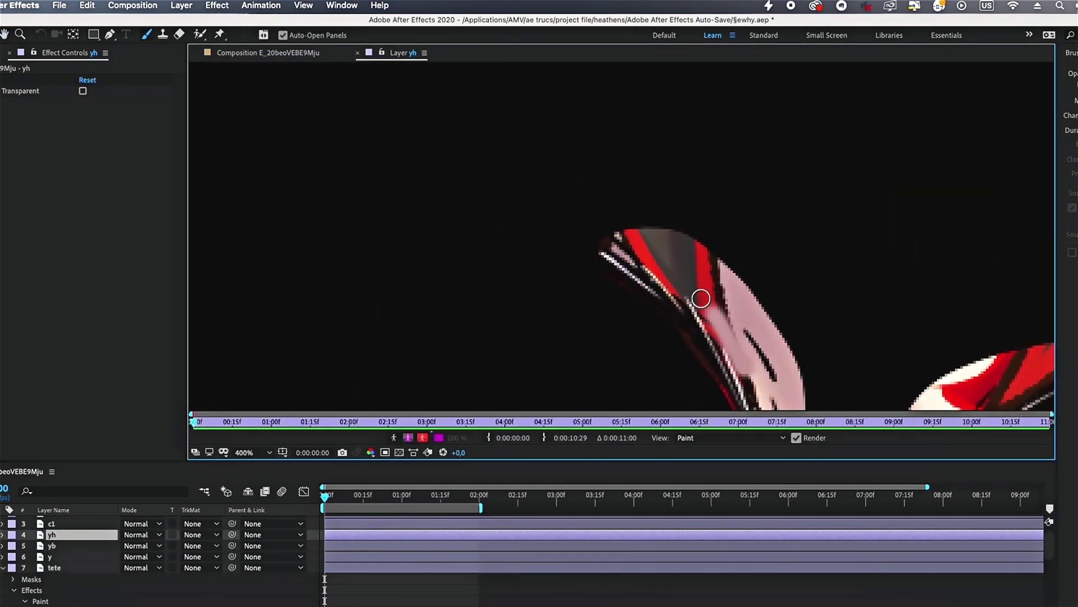
scroll(701, 298, "right", 10)
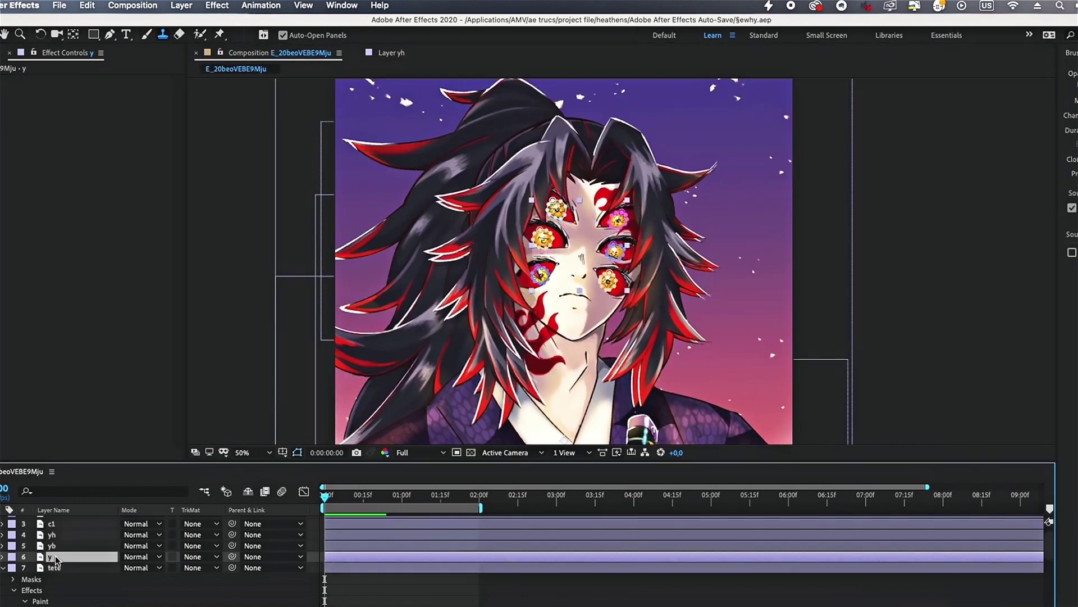
double_click(56, 560)
scroll(578, 315, "up", 3)
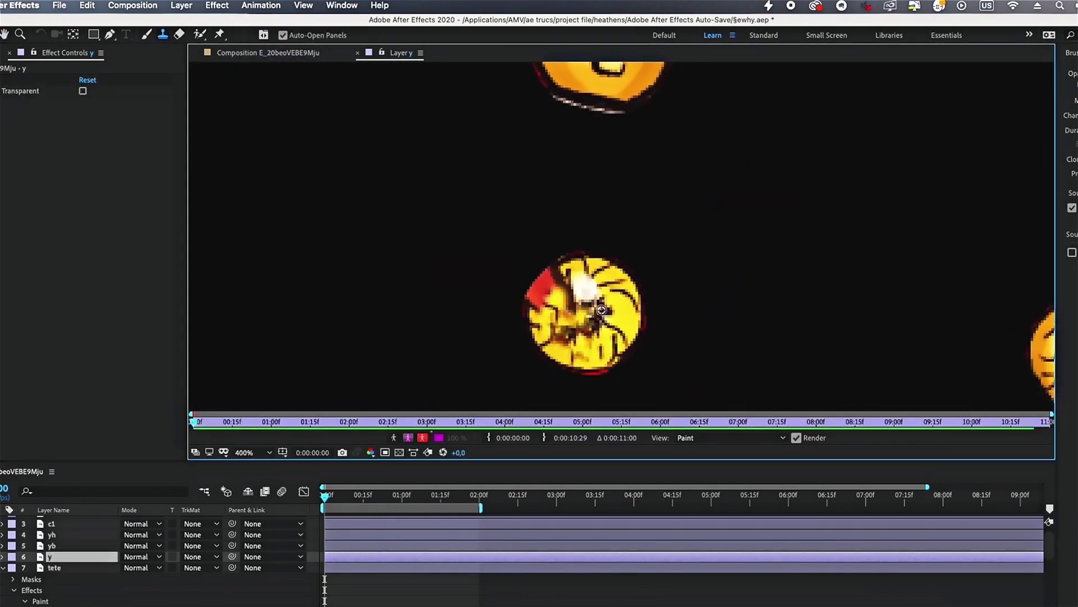
- Paint the flower's red edge yellow and cover the shoulder stripes and face edge in purple
left_click(146, 34)
left_click_drag(533, 292, 550, 286)
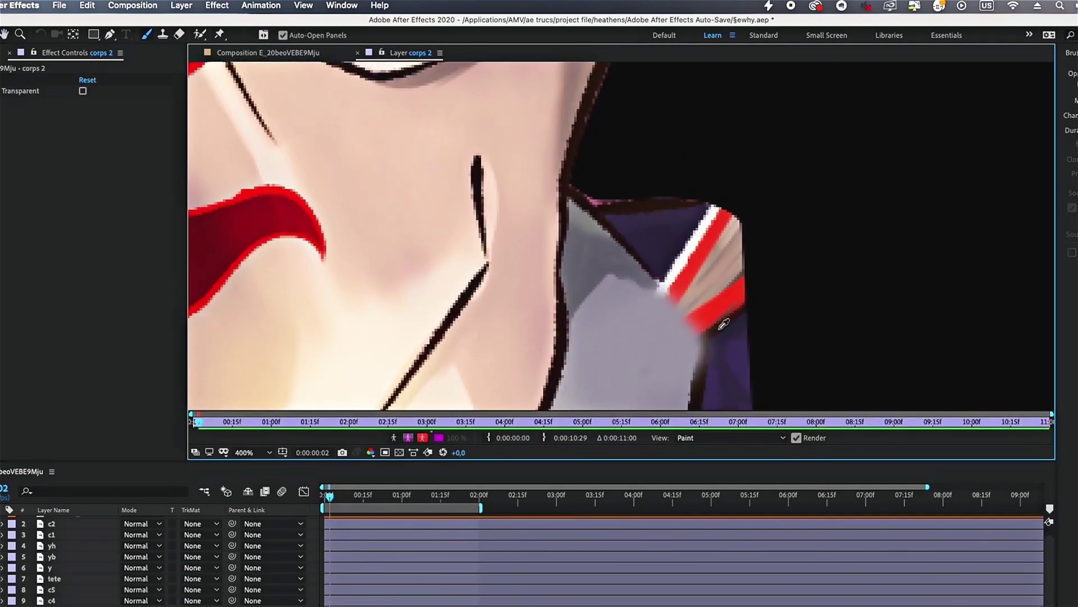
mouse_move(723, 325)
left_mouse_down()
mouse_move(721, 243)
mouse_move(709, 217)
left_mouse_up()
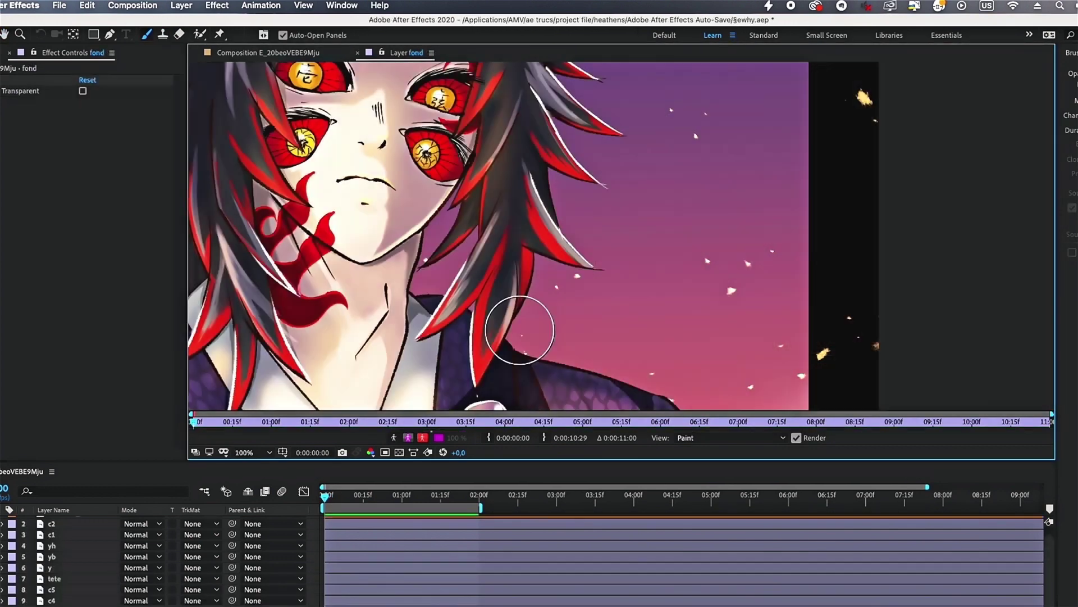
mouse_move(519, 330)
left_mouse_down()
mouse_move(433, 272)
mouse_move(541, 217)
left_mouse_up()
key("comma")
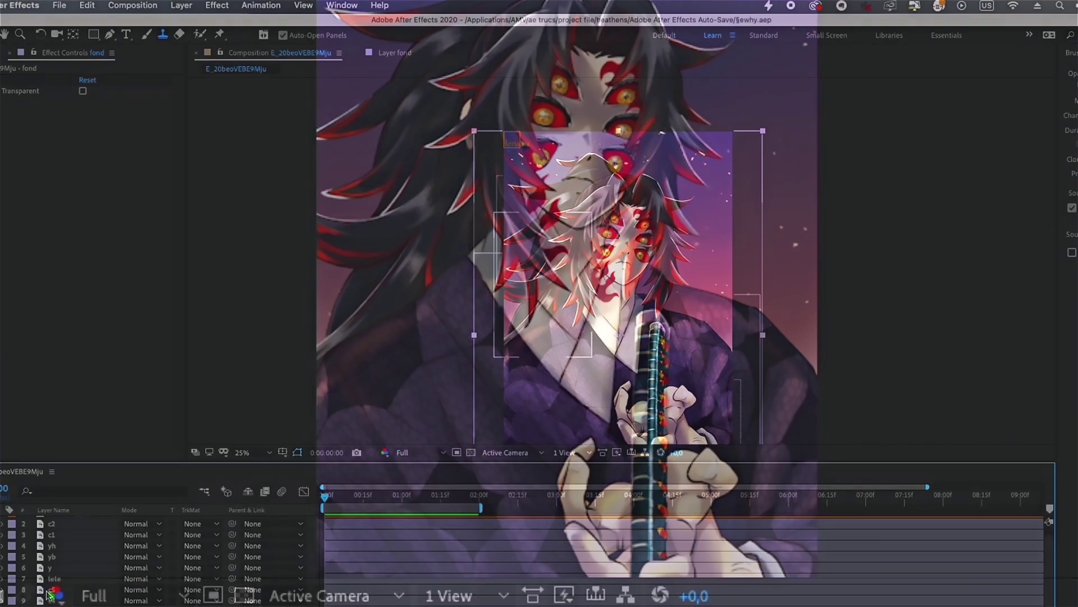
- Zoom to 50% and place four puppet pins along the c5 hair lock
key("h")
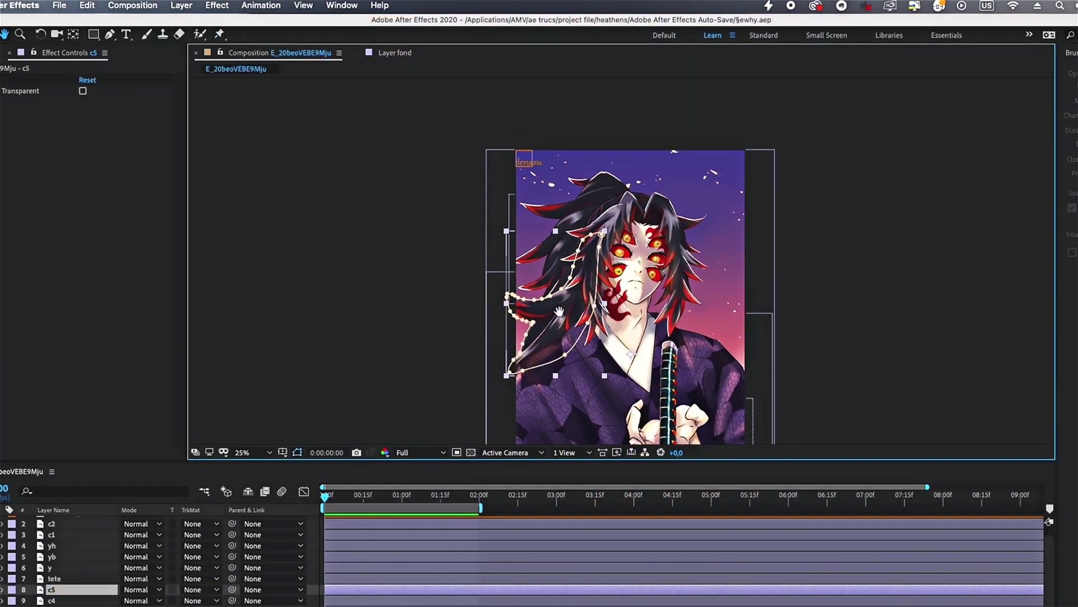
key("period")
left_click(572, 231)
scroll(572, 231, "down", 3)
left_click(543, 300)
scroll(543, 300, "down", 5)
left_click(507, 378)
scroll(539, 330, "down", 3)
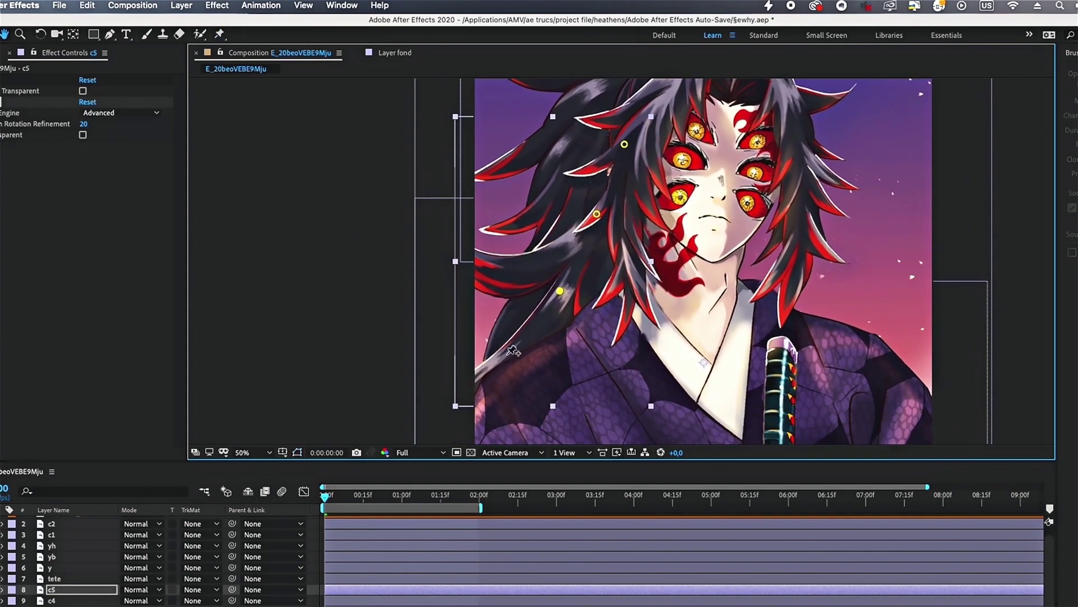
left_click(488, 366)
scroll(505, 337, "down", 2)
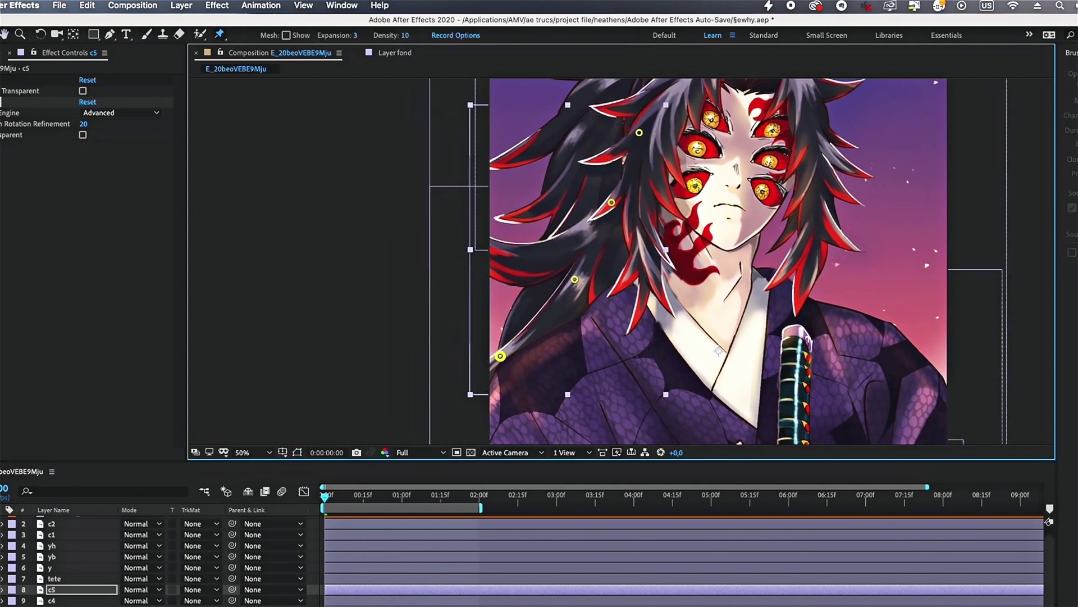
- Run a script file from File > Scripts to animate the puppet pins
left_click(59, 5)
mouse_move(169, 380)
left_click(250, 380)
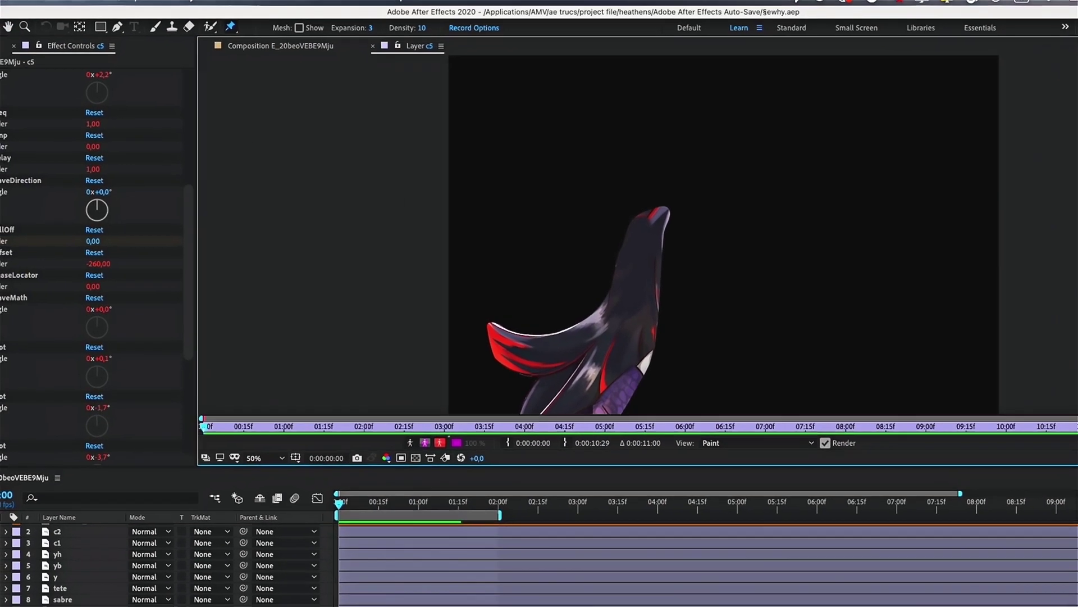
scroll(25, 63, "down", 15)
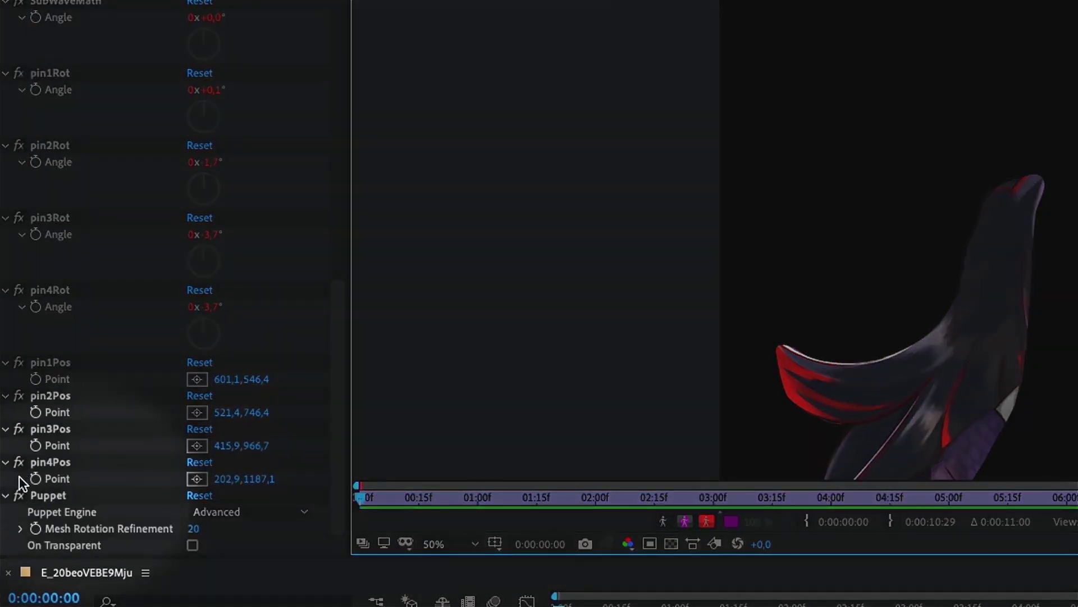
- With Puppet off, paint over the purple scales and red stroke, then move Paint 2 above Puppet
left_click(19, 492)
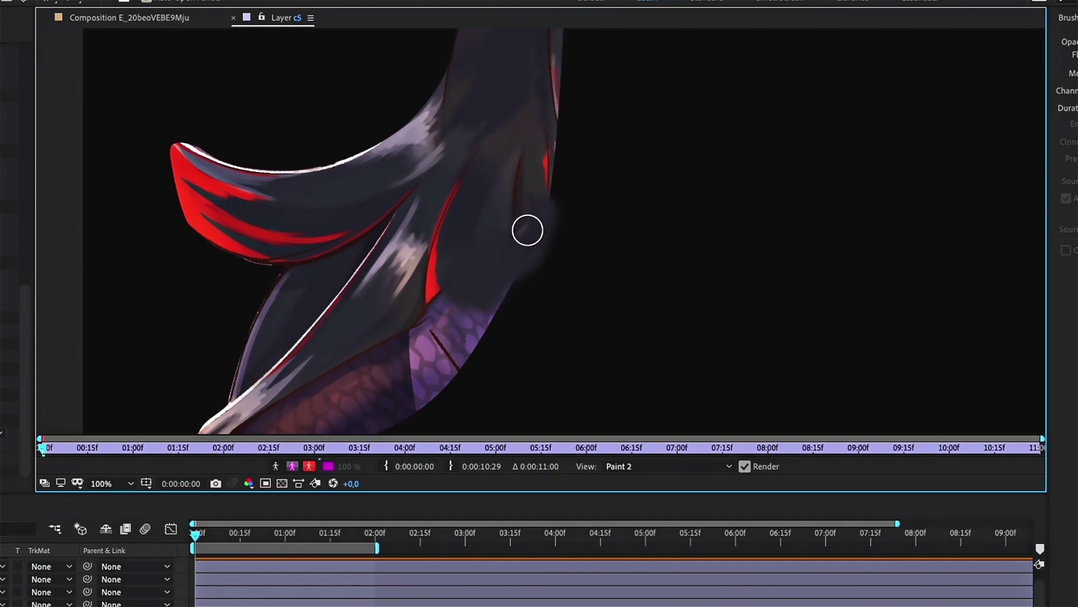
mouse_move(521, 249)
left_mouse_down()
mouse_move(420, 356)
mouse_move(477, 276)
mouse_move(413, 307)
mouse_move(342, 375)
left_mouse_up()
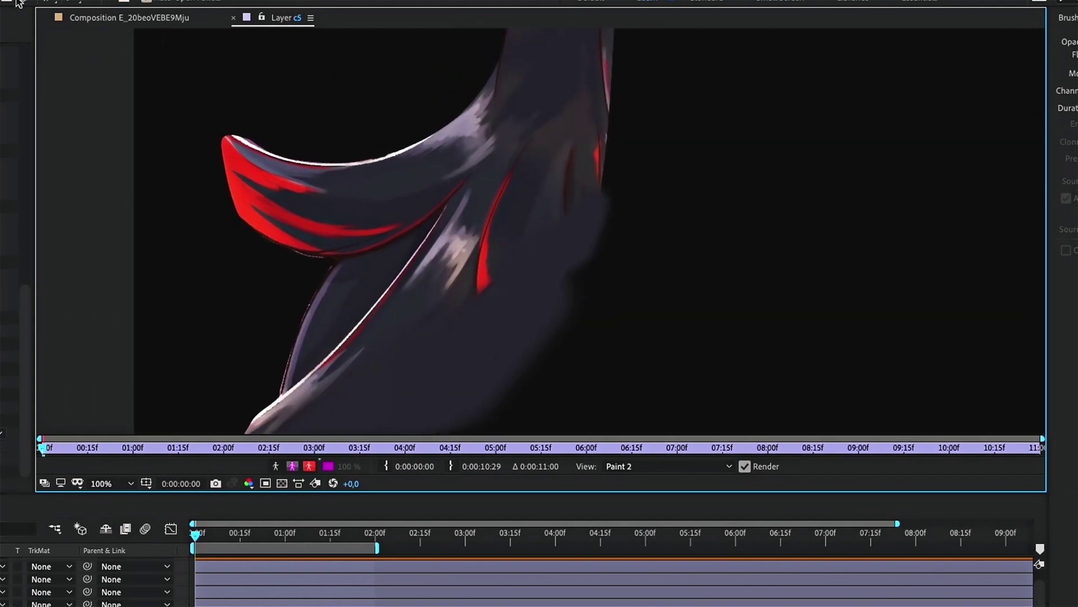
left_click(487, 285)
scroll(477, 269, "down", 10)
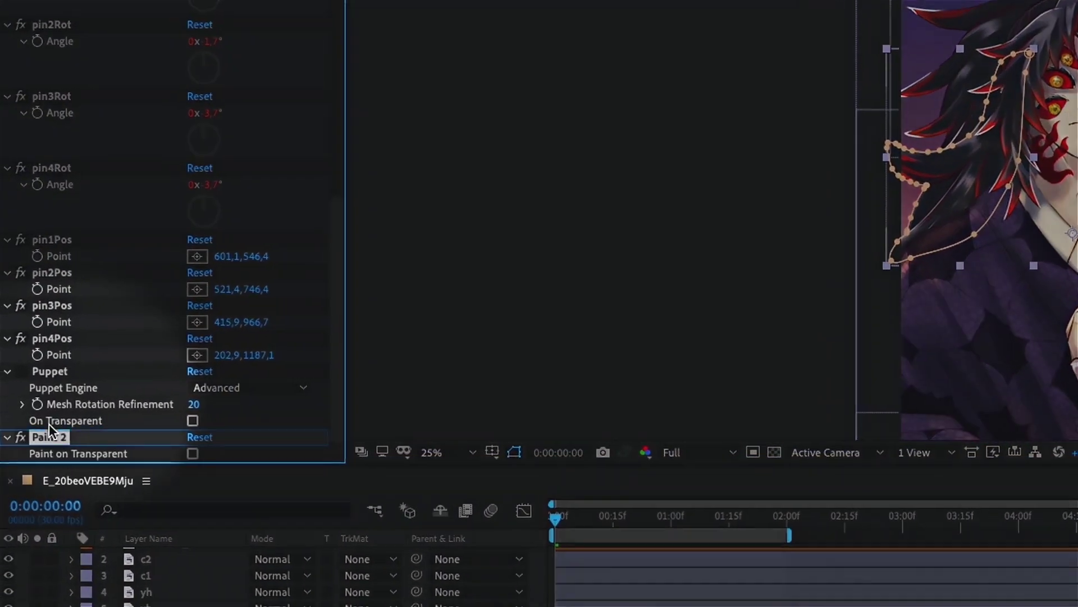
left_click_drag(50, 436, 49, 364)
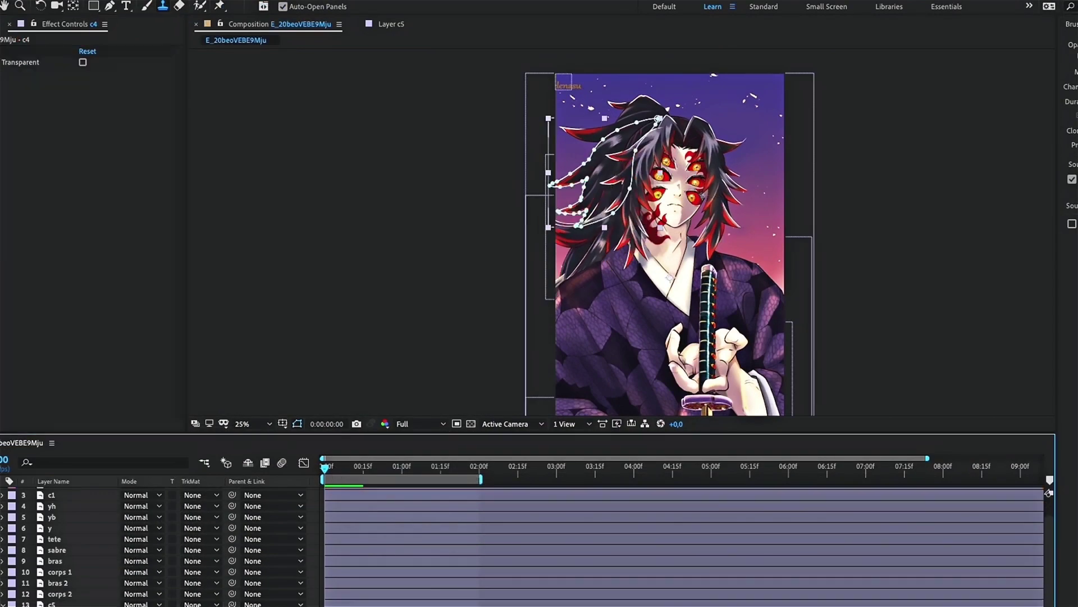
- Reveal the fond layer's clone paint strokes in the layer list
scroll(626, 216, "up", 3)
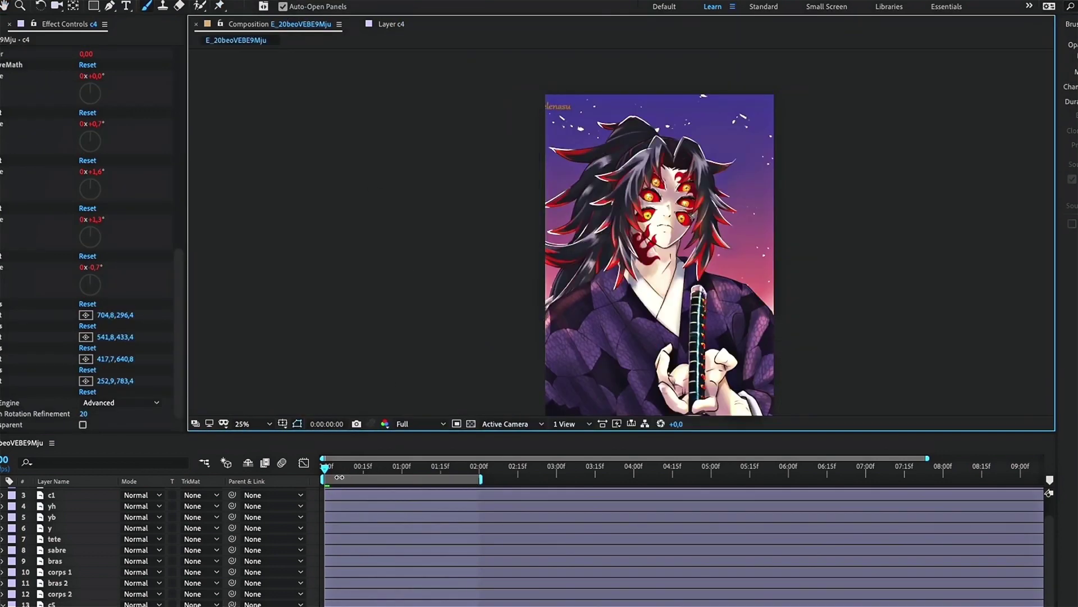
left_click(339, 477)
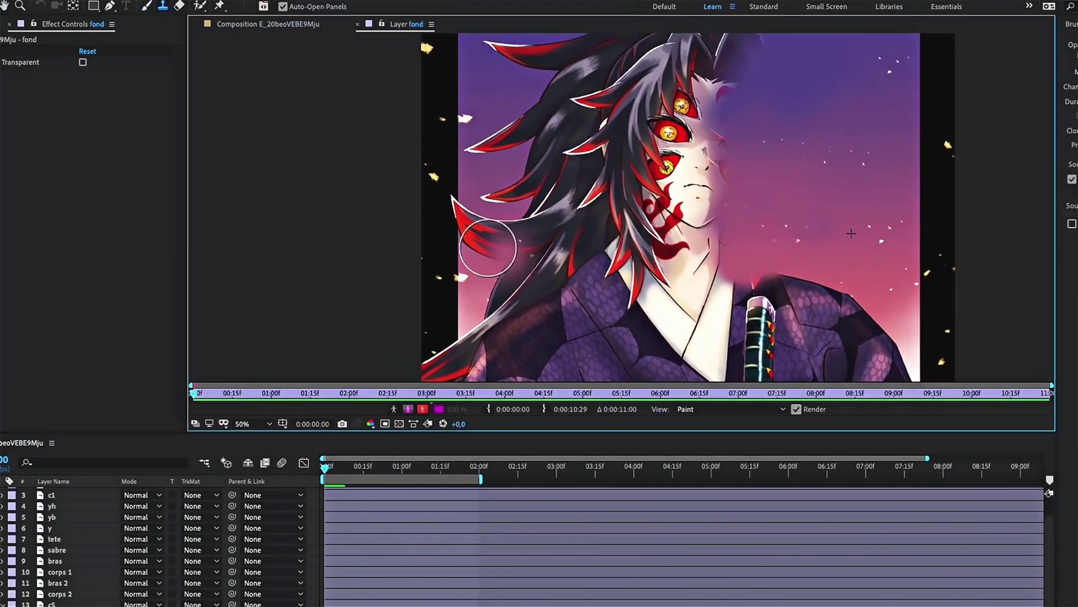
key("p")
key("p")
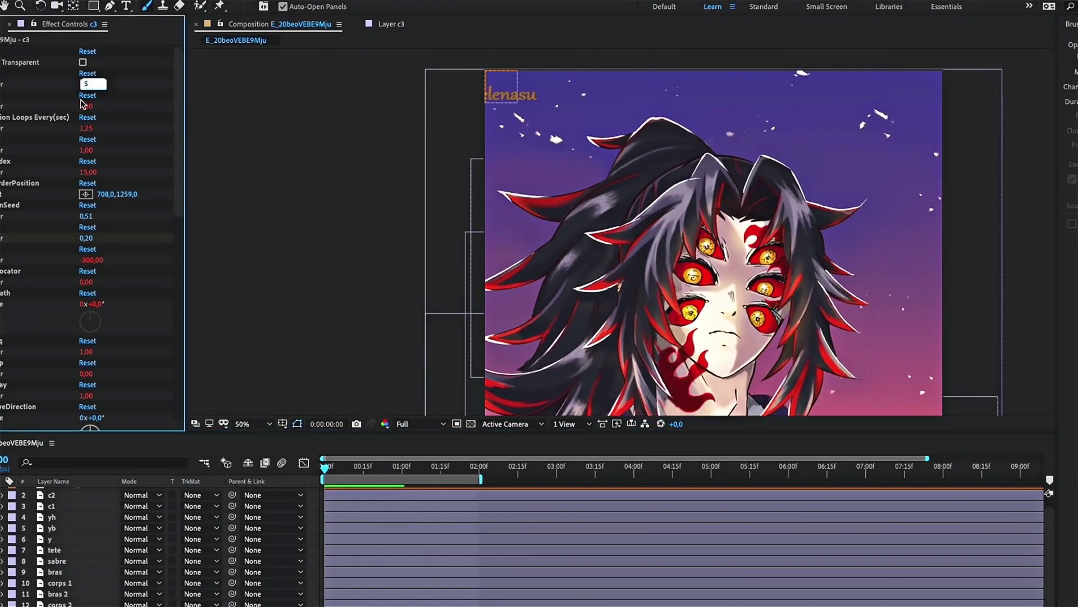
- Play a preview of the full composition with the hair swaying
scroll(399, 339, "down", 2)
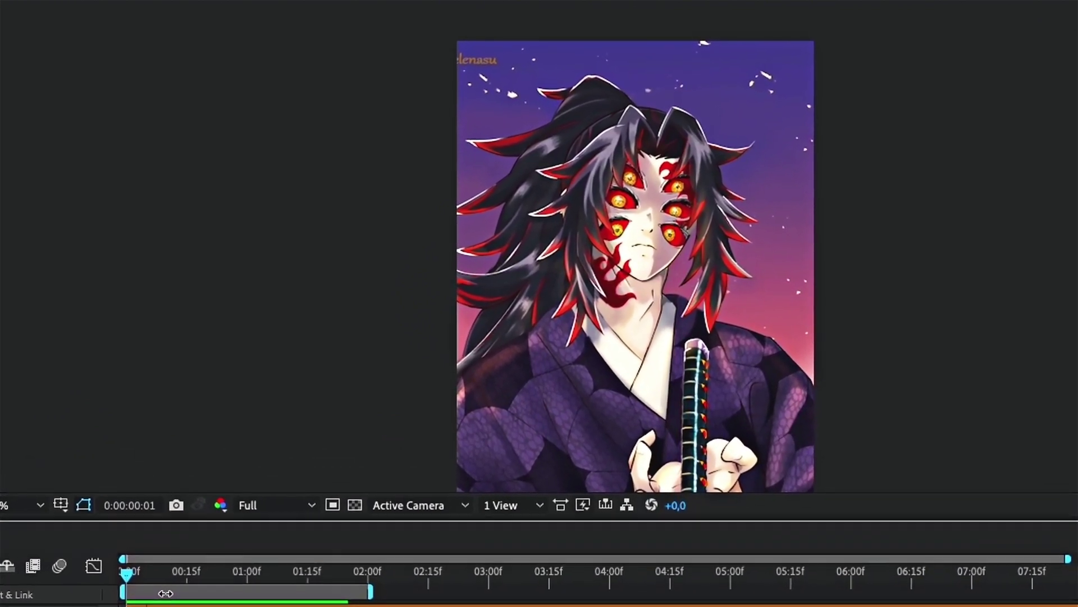
key("space")
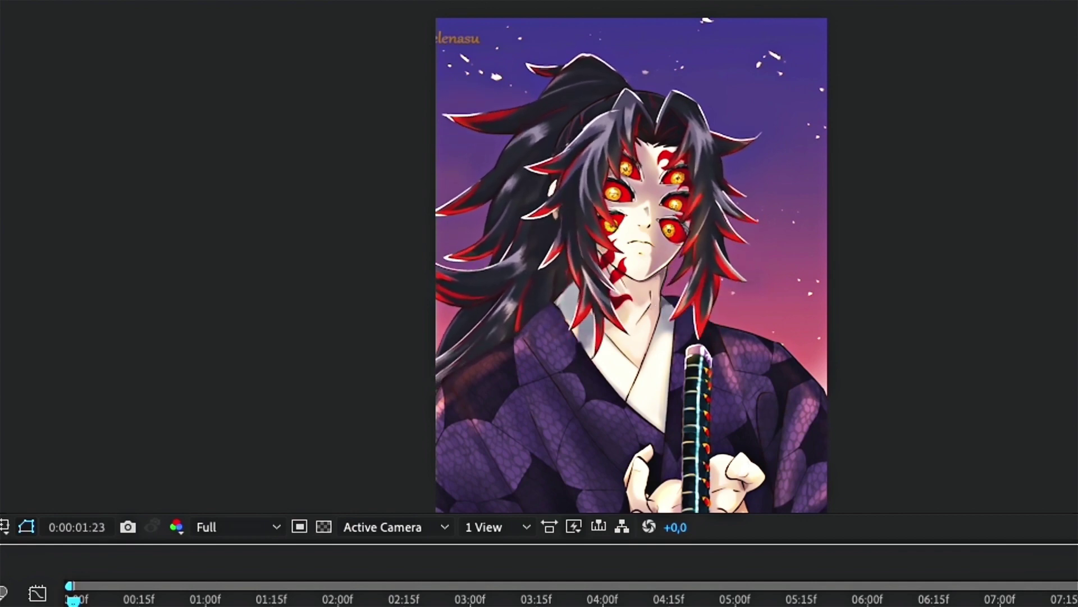
- Stop the preview, reveal the eye layer's pin position keyframes, select them and move to two seconds
key("space")
scroll(581, 200, "up", 2)
scroll(648, 342, "up", 5)
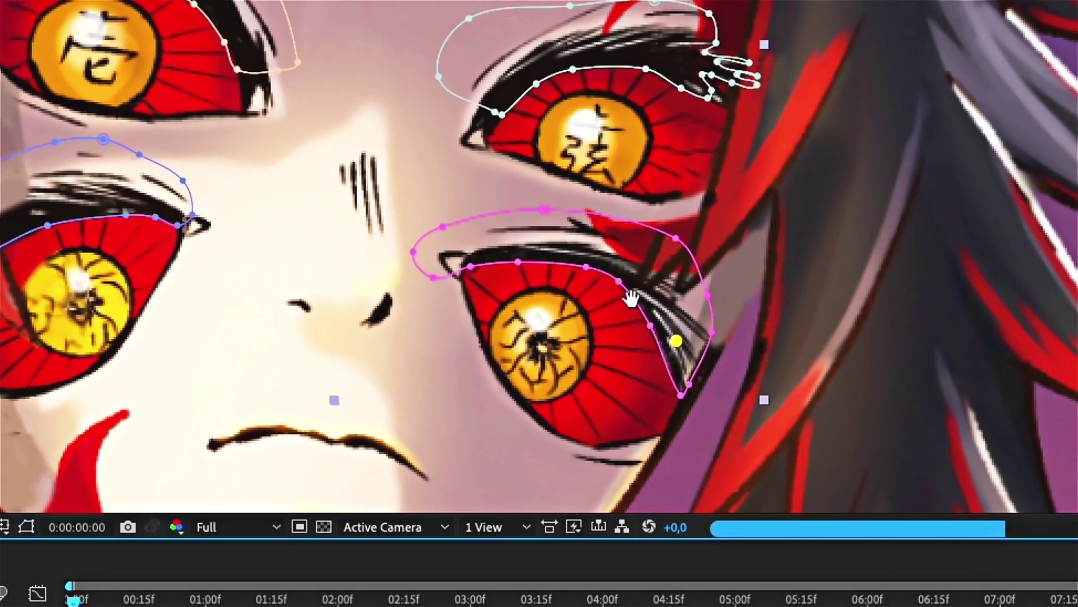
left_click_drag(460, 222, 406, 312)
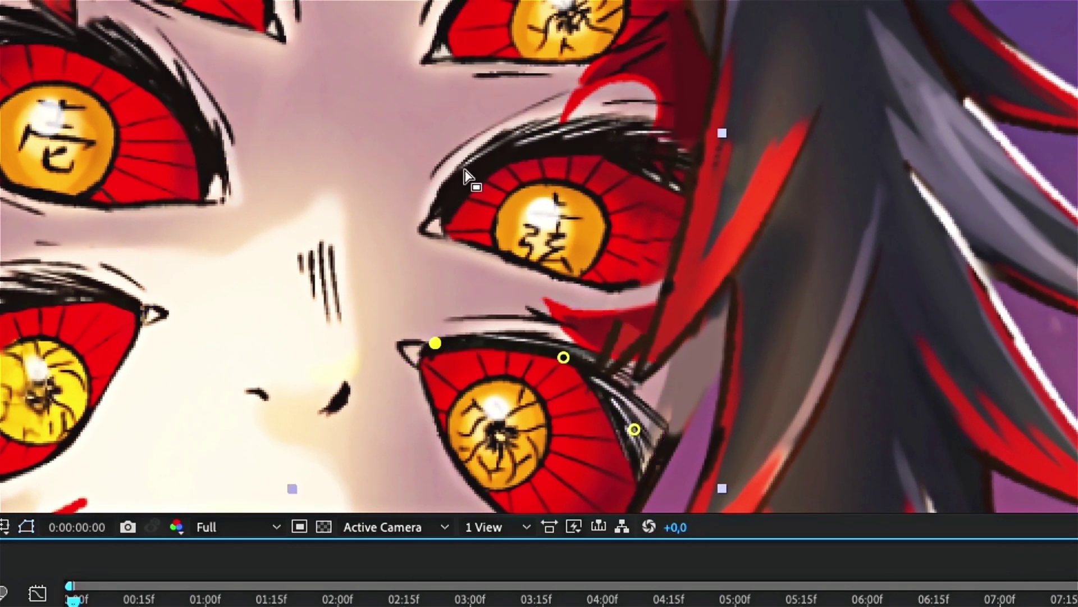
left_click_drag(545, 148, 673, 0)
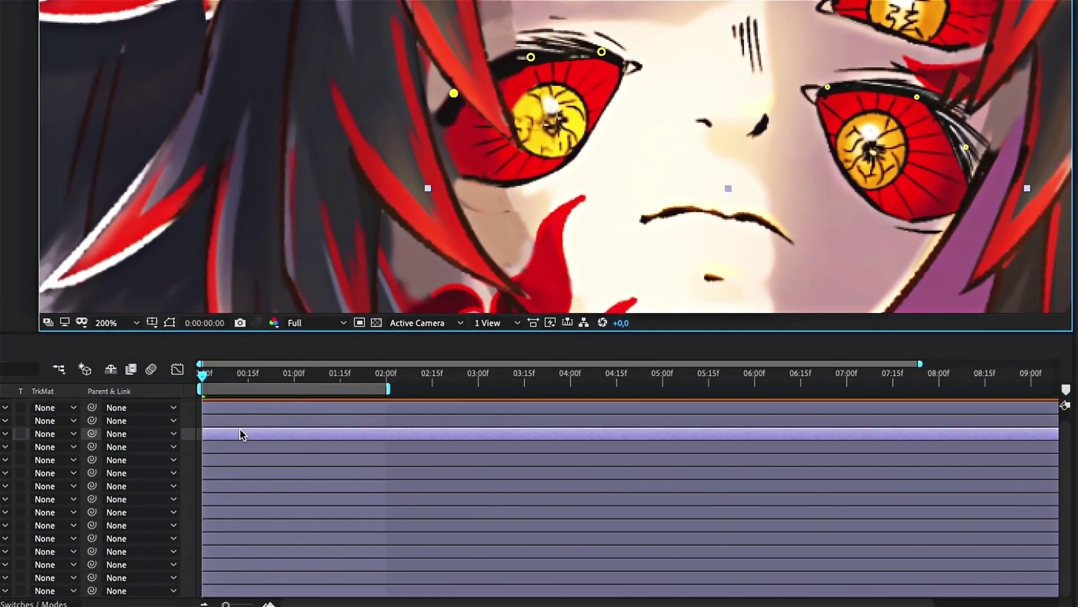
key("u")
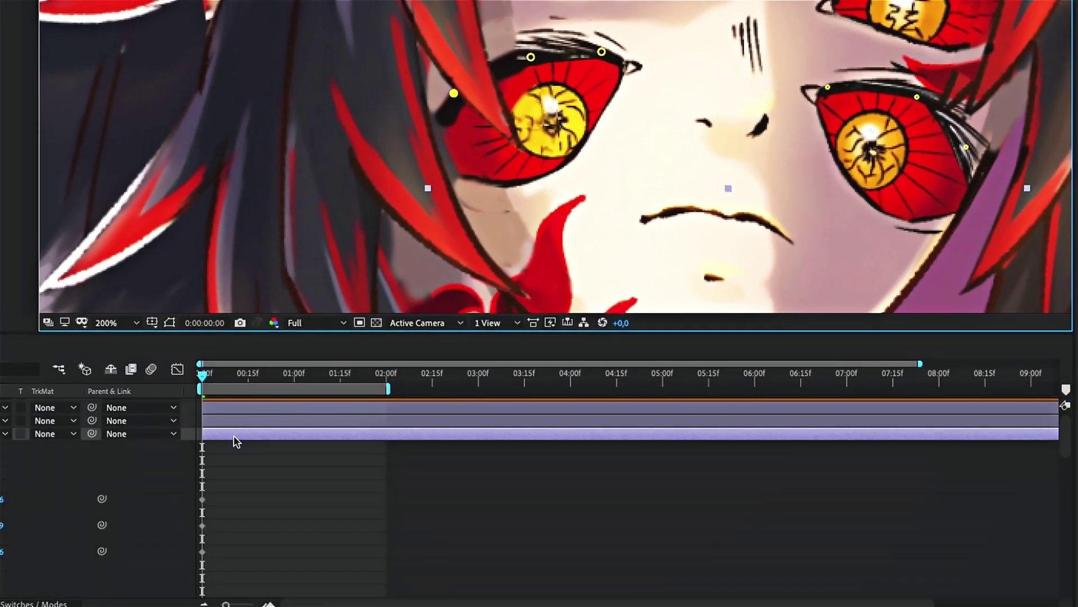
scroll(234, 443, "down", 1)
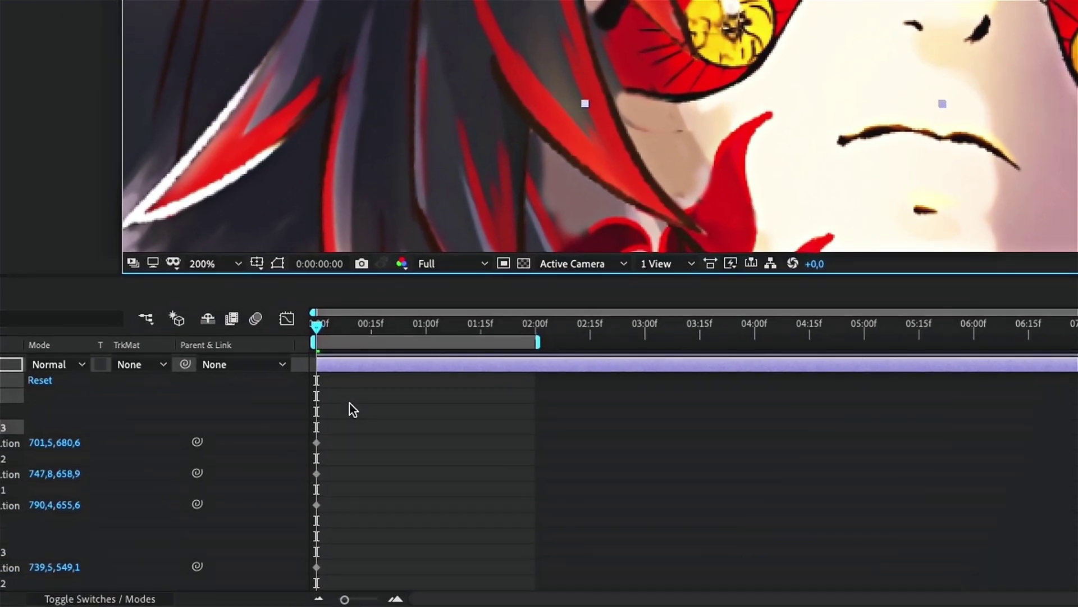
left_click_drag(349, 402, 334, 486)
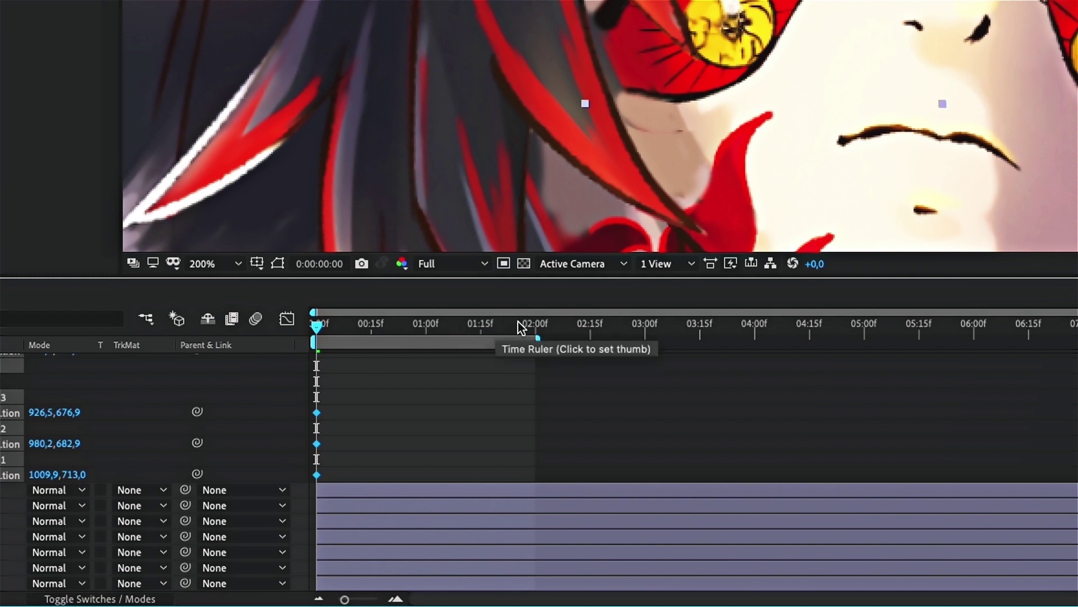
left_click_drag(532, 327, 535, 327)
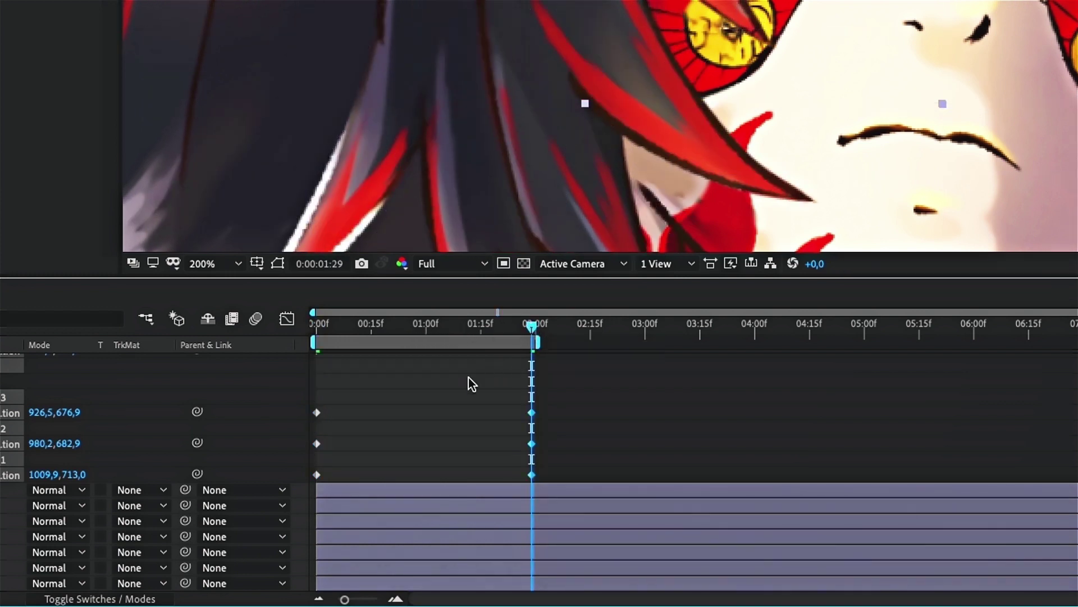
- Deselect the keyframes and move the current time to the one-second mark
left_click(434, 402)
left_click(427, 324)
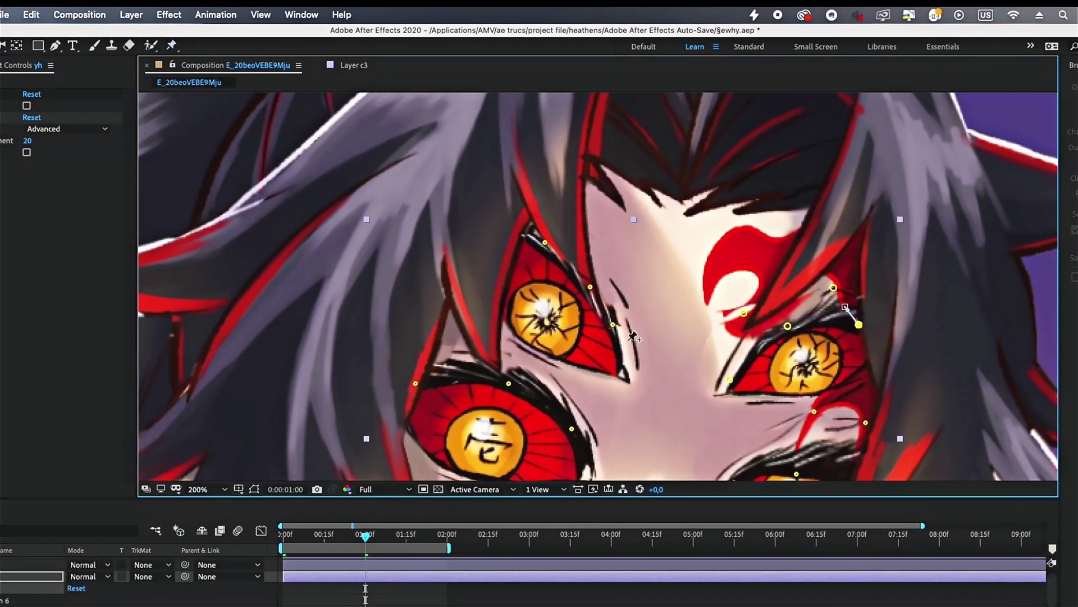
scroll(579, 307, "down", 4)
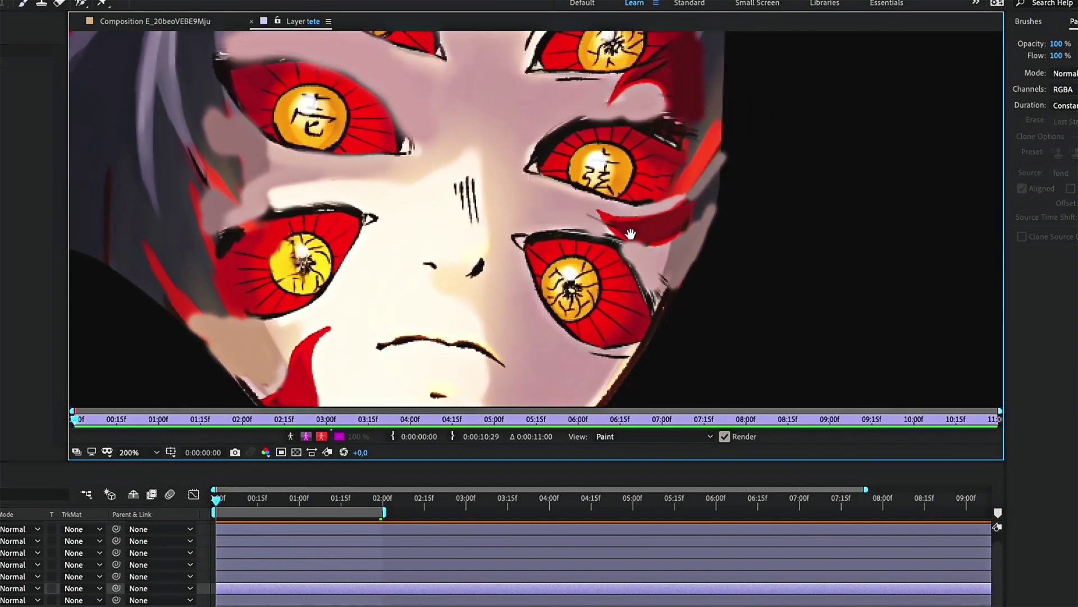
- Zoom the layer view to 400%, then bring the Composition view back to the front
key("period")
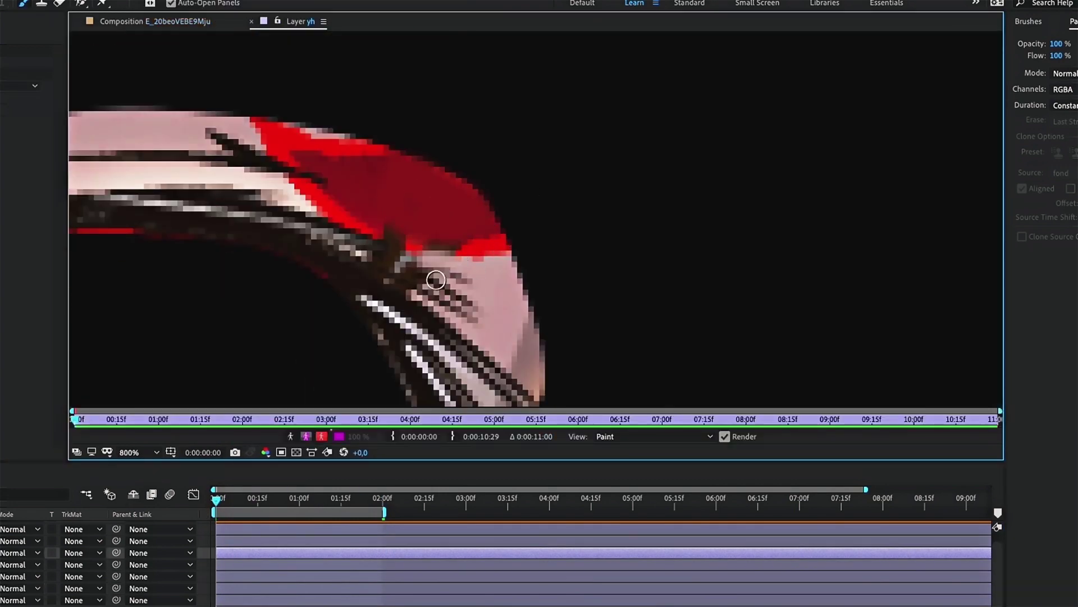
left_click_drag(120, 24, 246, 26)
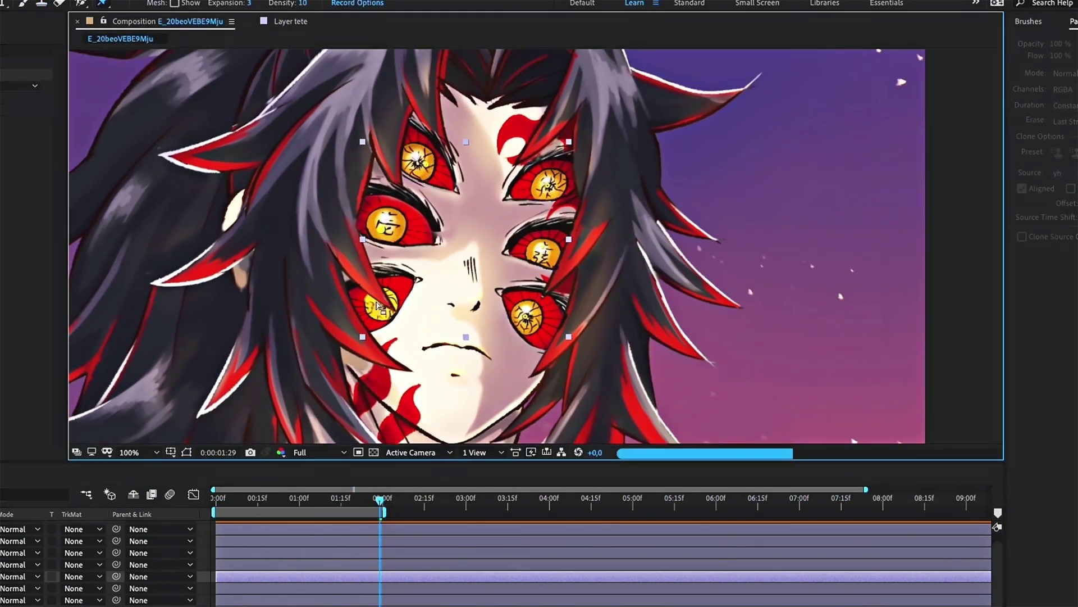
- Return to the start of the timeline and play a preview of the animation
left_click_drag(252, 502, 194, 497)
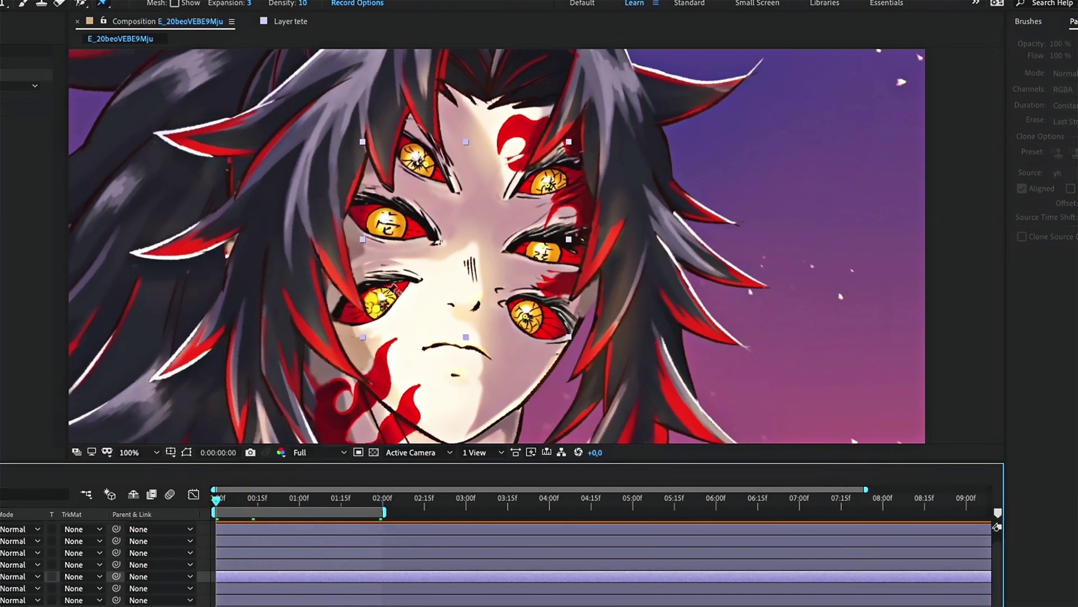
key("space")
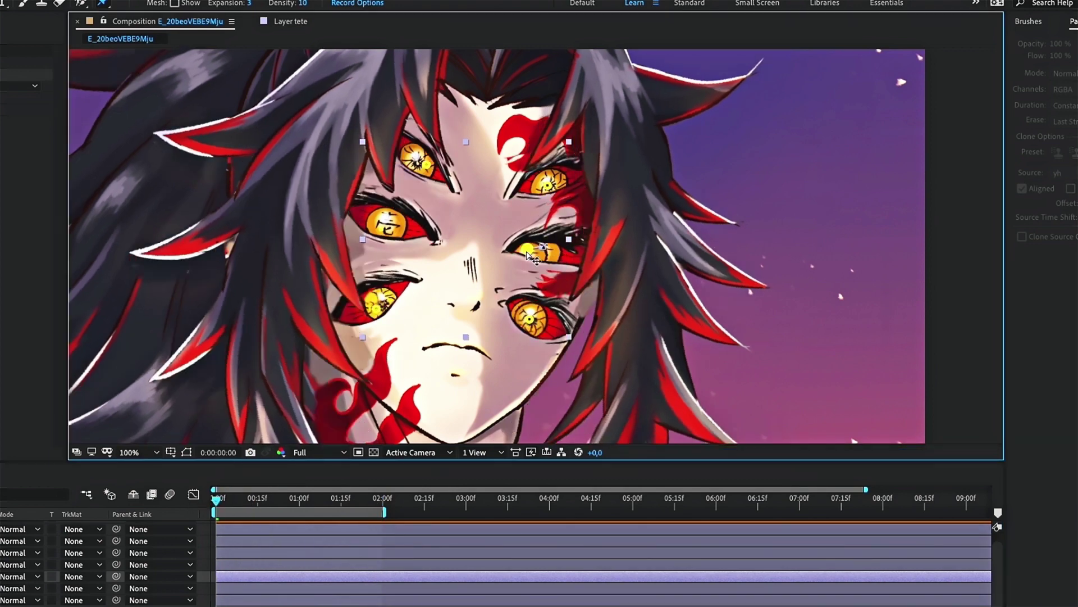
scroll(528, 253, "up", 5)
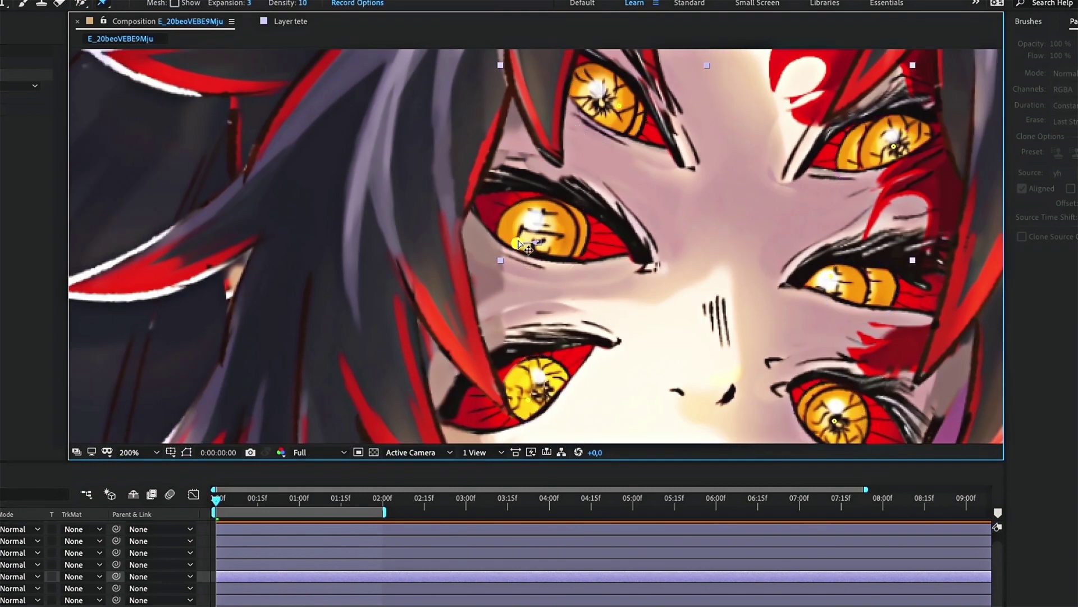
- Open the tete layer for painting and switch between the Brush and Clone Stamp tools
key("ctrl+b")
double_click(519, 244)
scroll(381, 205, "up", 3)
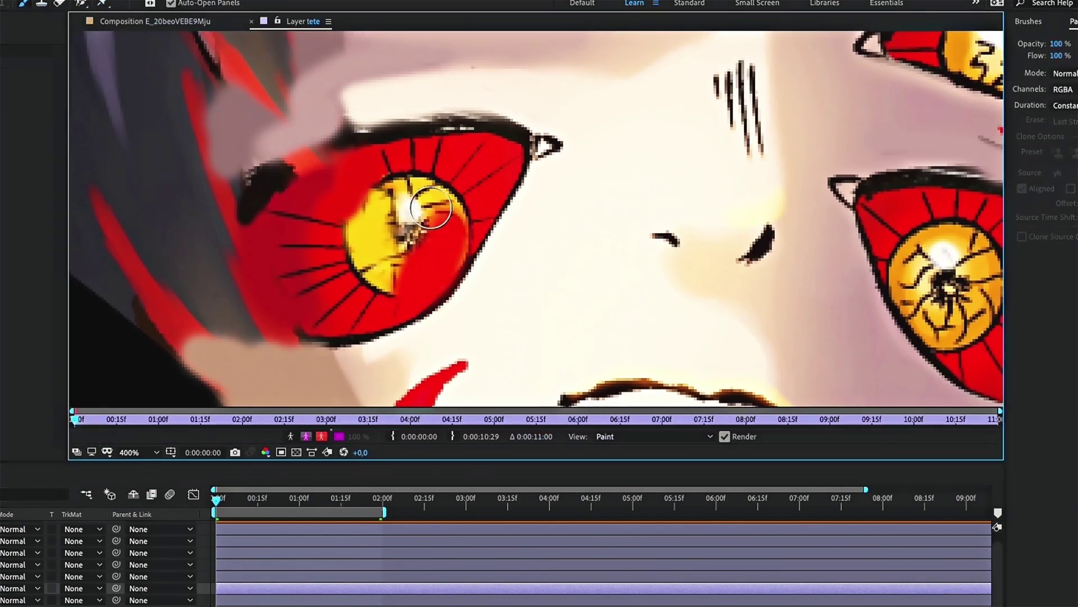
scroll(422, 239, "right", 8)
key("ctrl+b")
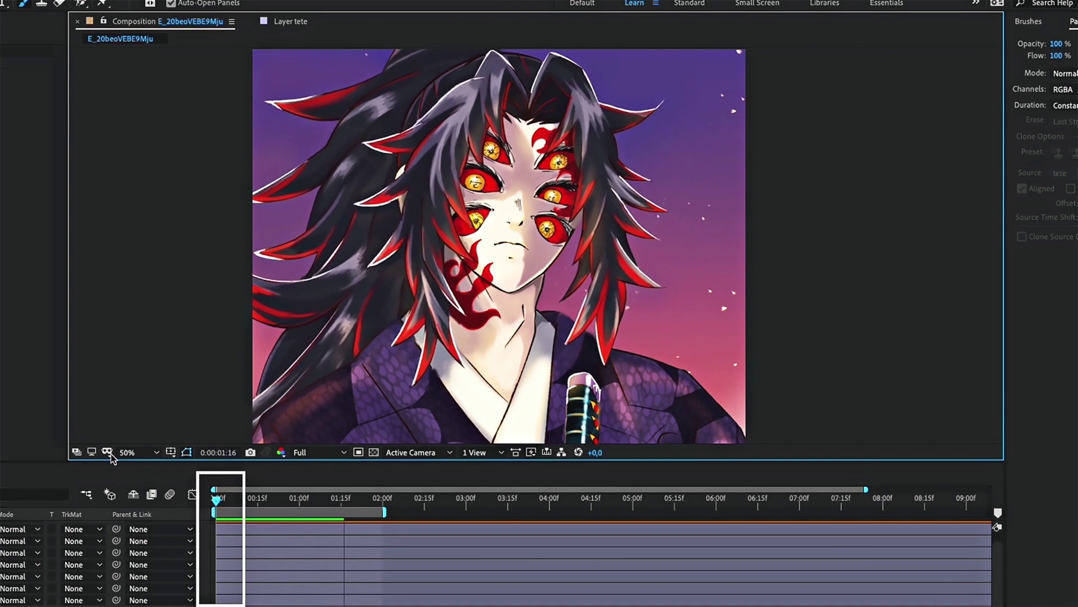
- Fit the view to the frame and keyframe the sabre's three puppet pins at two seconds
left_click(129, 452)
left_click(154, 482)
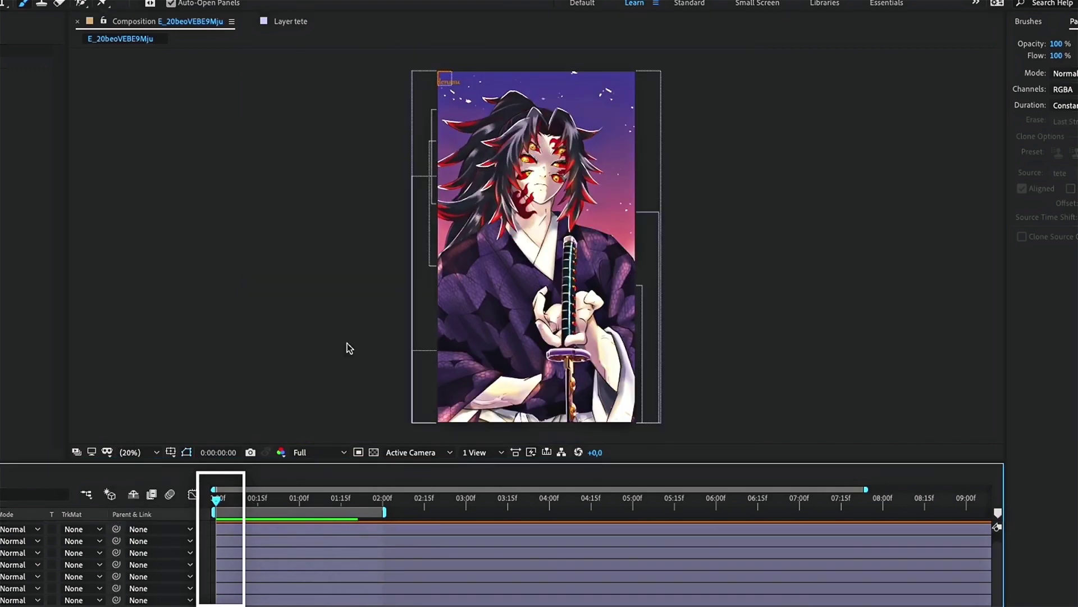
left_click_drag(473, 255, 457, 333)
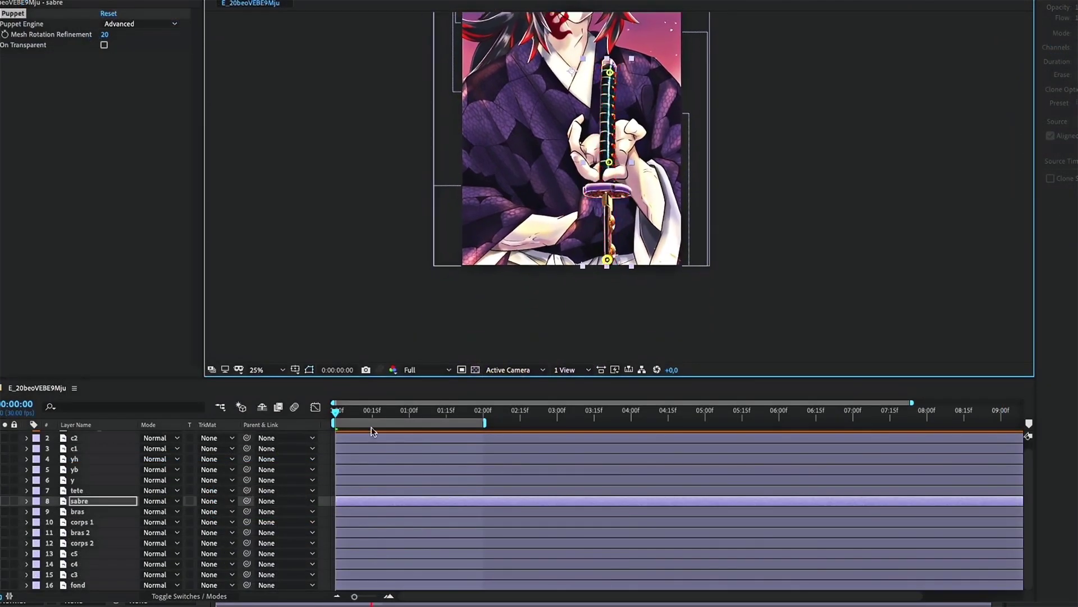
key("u")
left_click_drag(352, 520, 335, 538)
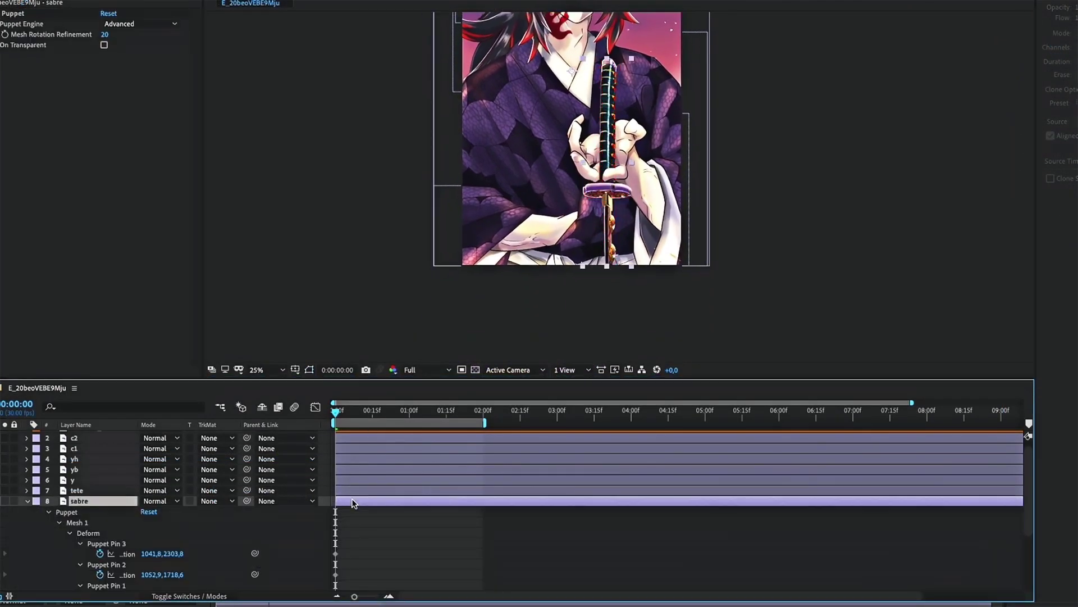
key("s")
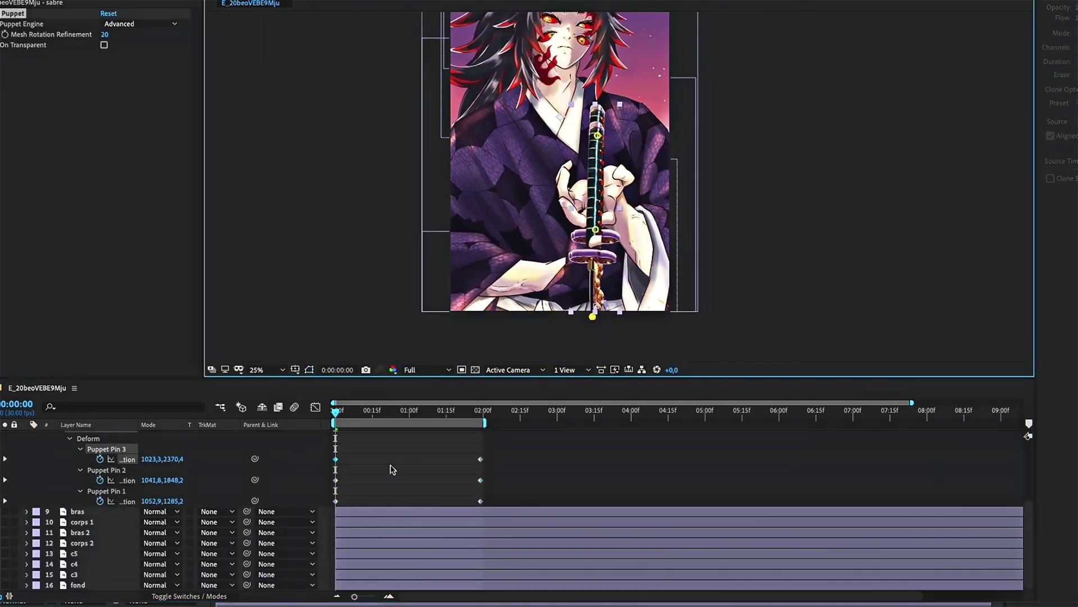
- Move the bras layer's puppet pin keyframes to two seconds and reposition pins 2 and 3
left_click(176, 512)
scroll(562, 225, "up", 1)
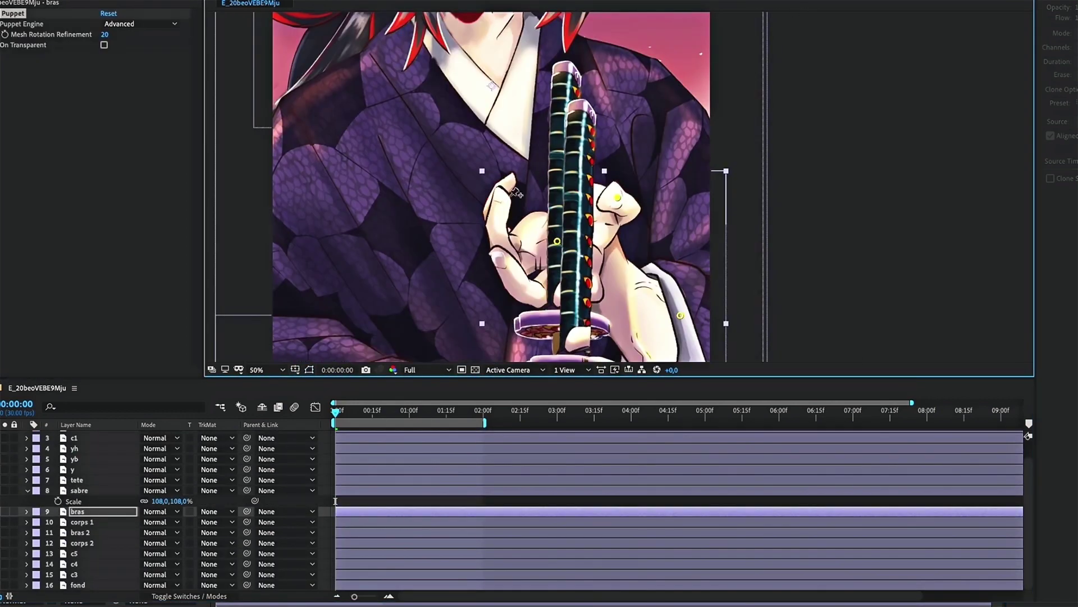
key("u")
left_click_drag(336, 498, 478, 498)
scroll(666, 225, "down", 2)
scroll(618, 163, "down", 2)
scroll(658, 225, "up", 1)
left_click_drag(669, 328, 708, 324)
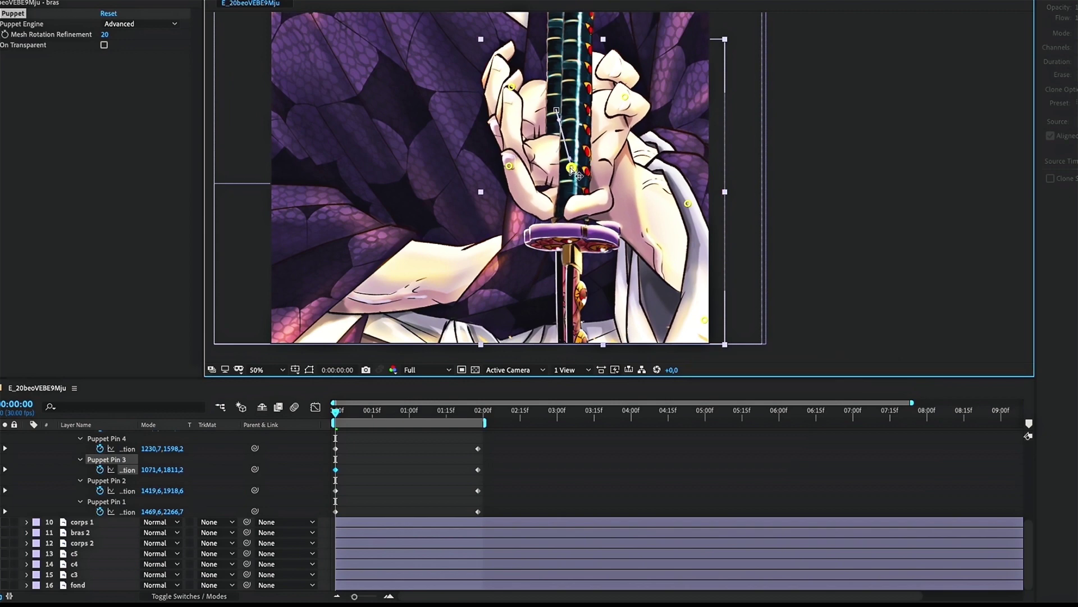
left_click_drag(576, 170, 574, 170)
left_click_drag(521, 96, 510, 145)
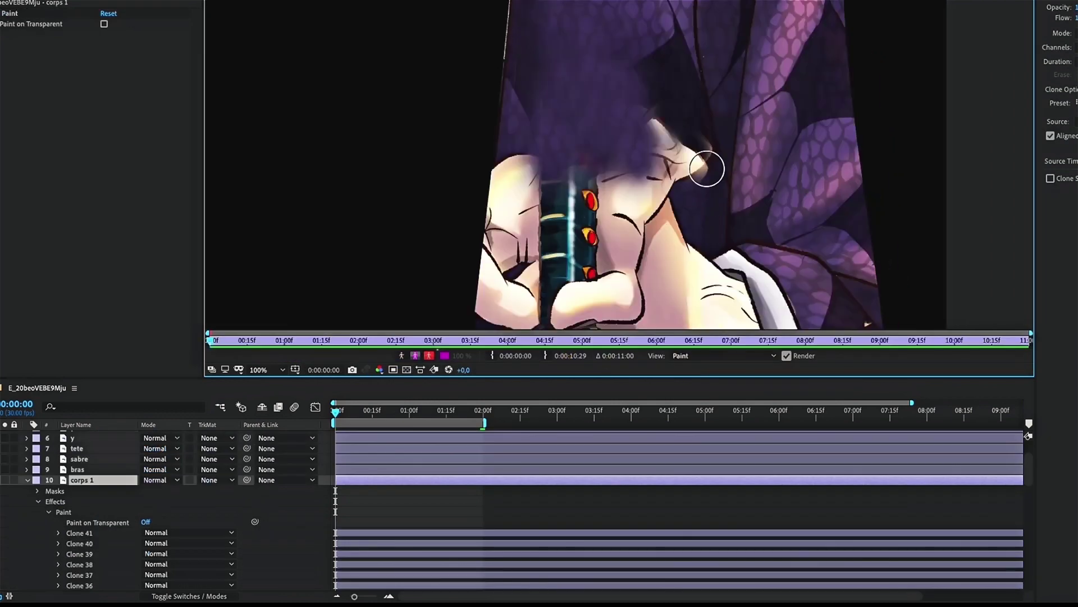
- Clone robe texture on corps 1 over and beside the hand
left_click_drag(725, 247, 725, 301)
key("ctrl+b")
left_click_drag(663, 202, 719, 298)
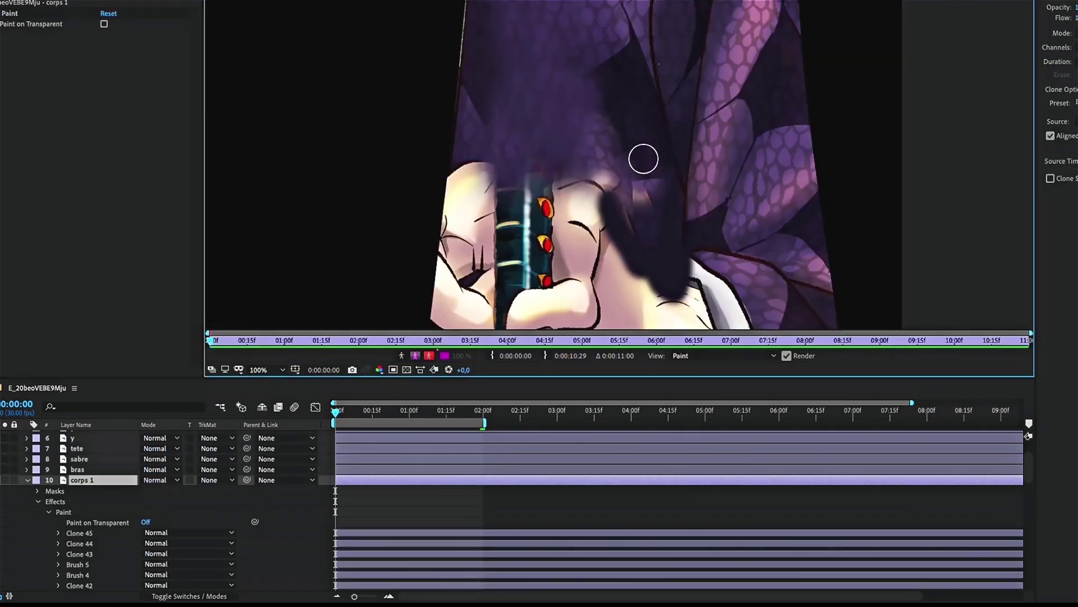
mouse_move(679, 210)
left_mouse_down()
mouse_move(638, 161)
mouse_move(615, 214)
left_mouse_up()
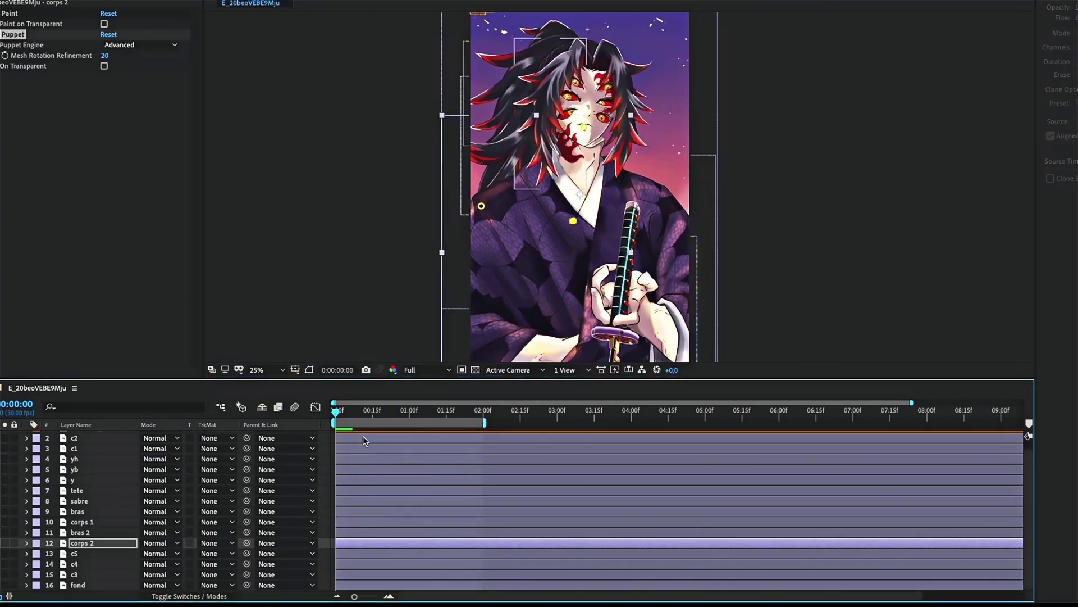
- Add Adjustment Layer 1 and parent layers c2, c1, yh, yb, y and tete to it
key("ctrl+alt+y")
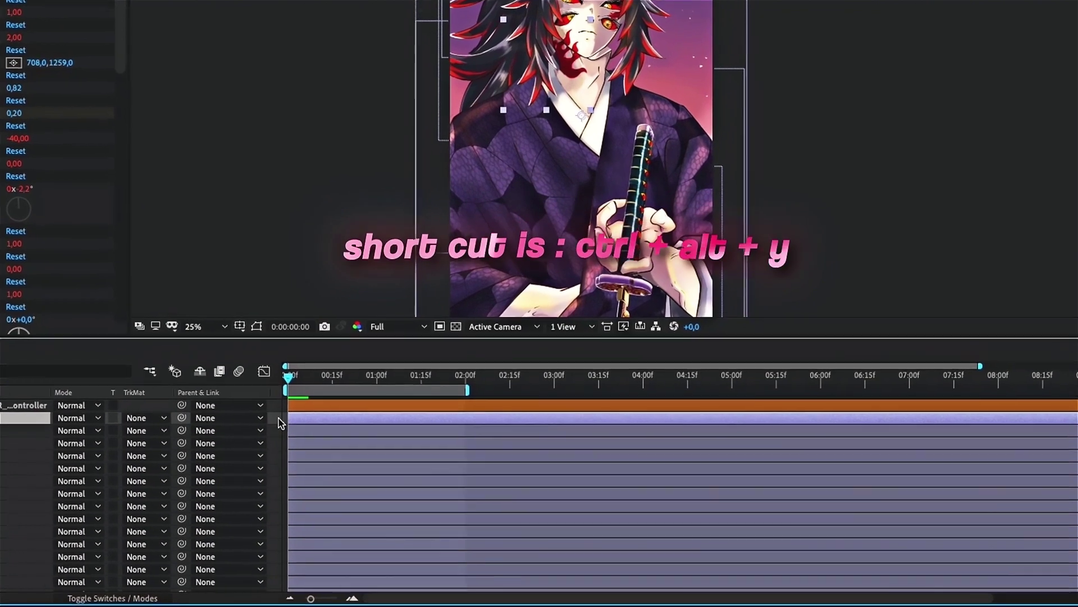
right_click(279, 419)
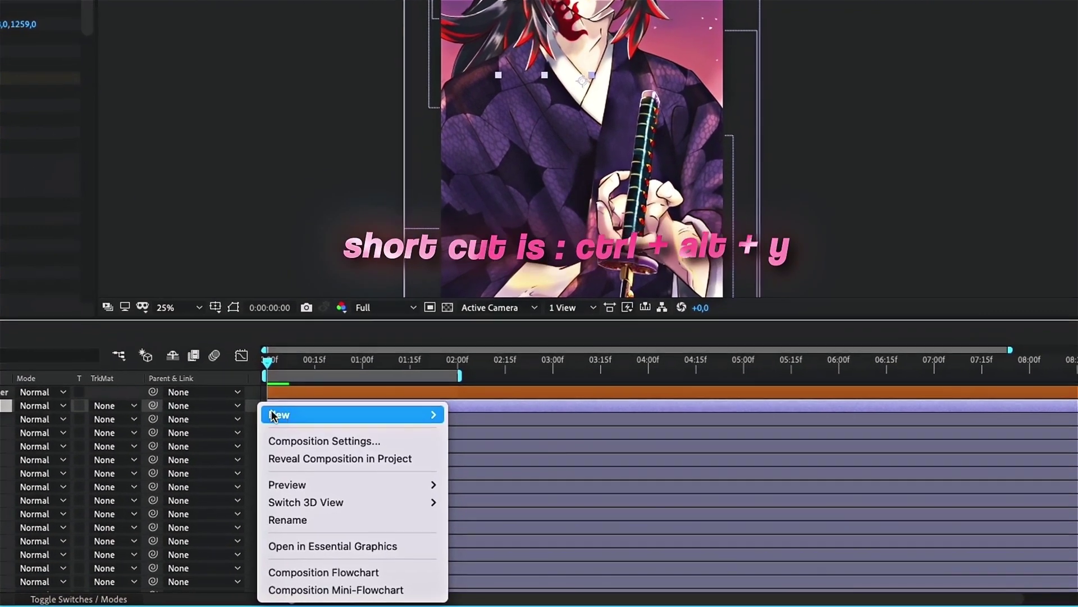
mouse_move(337, 426)
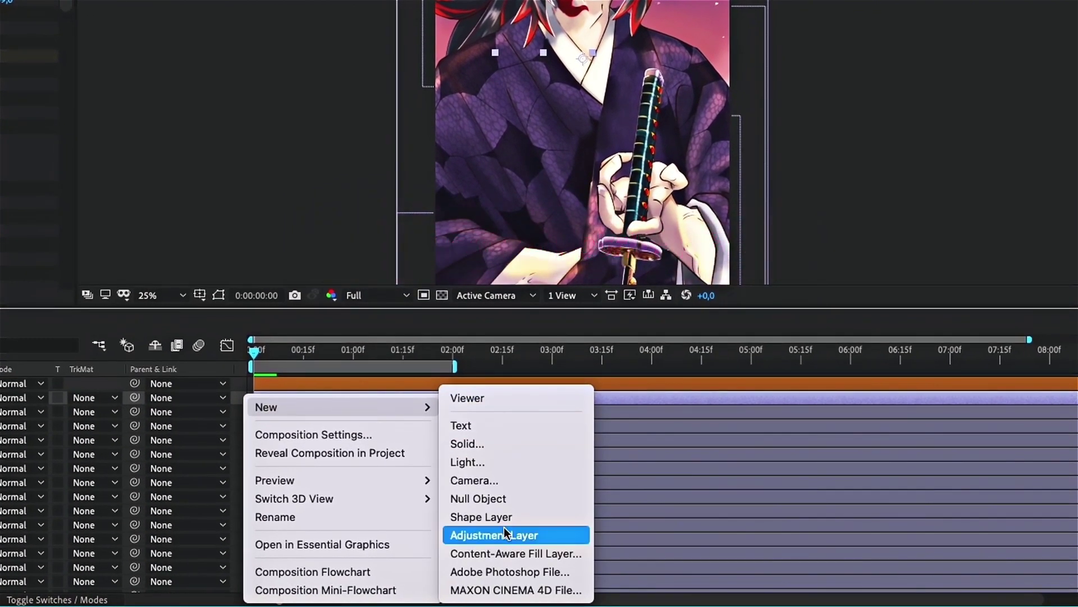
left_click(503, 529)
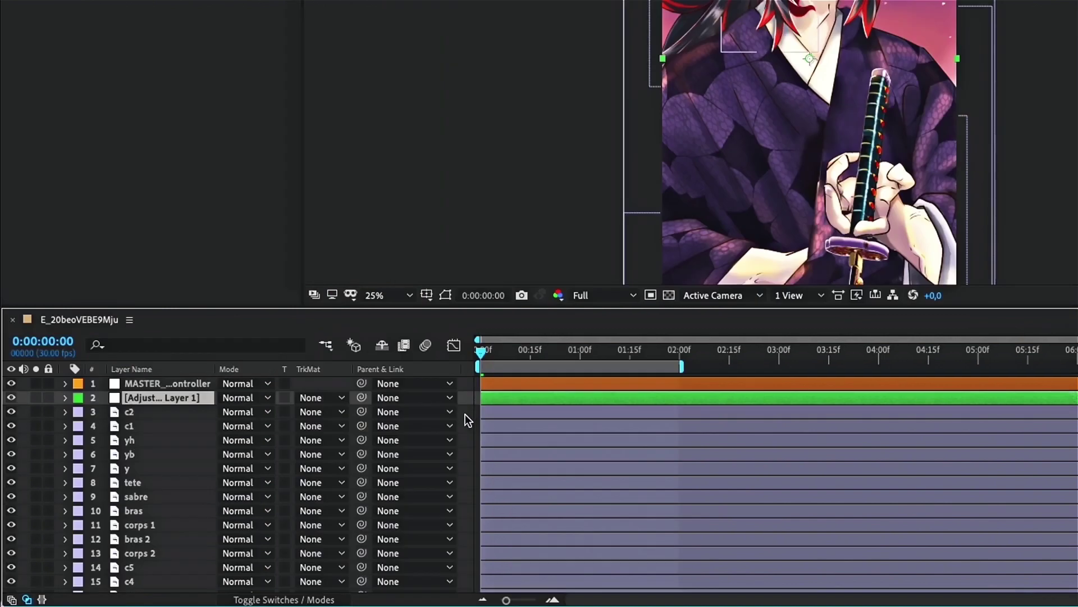
left_click_drag(466, 409, 453, 485)
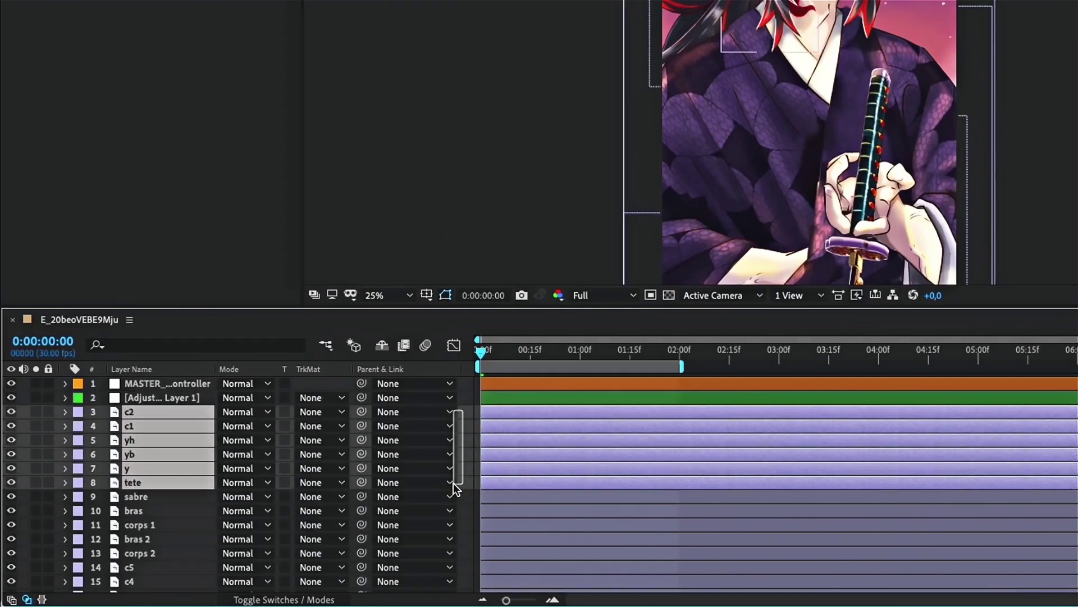
left_click_drag(248, 417, 160, 396)
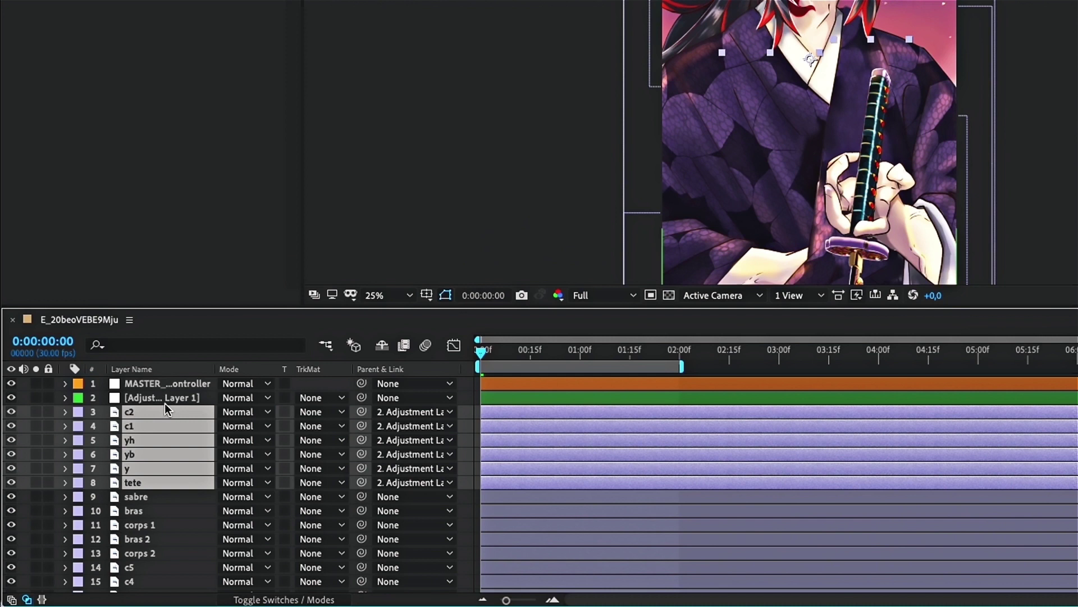
- Add Position and Rotation keyframes to Adjustment Layer 1 at the start
left_click(164, 400)
key("p")
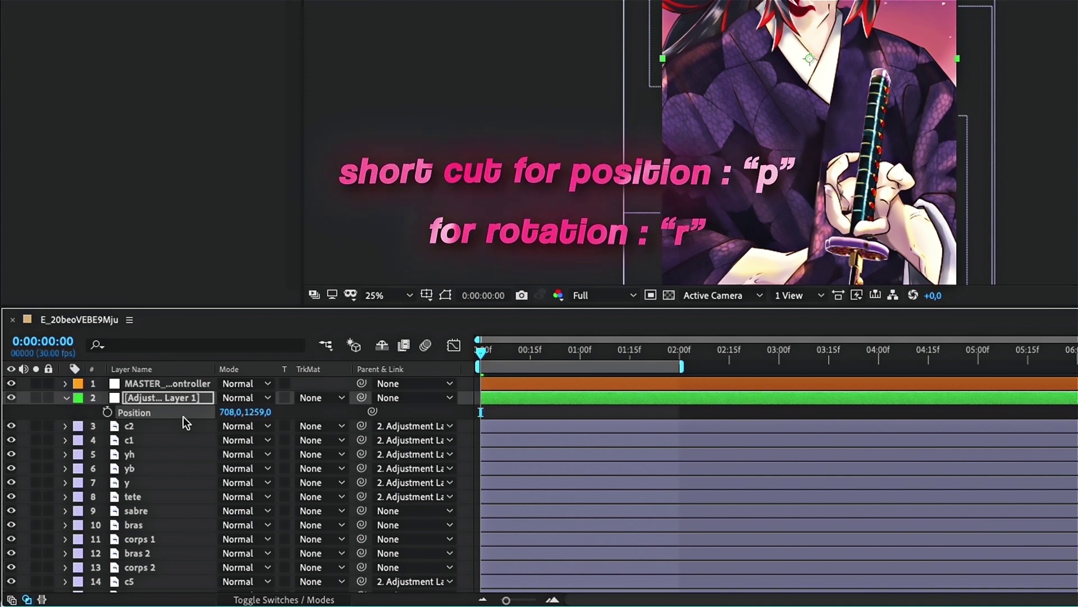
key("shift+r")
key("alt+shift+p")
key("alt+shift+r")
left_click(491, 420)
left_click_drag(493, 407, 477, 429)
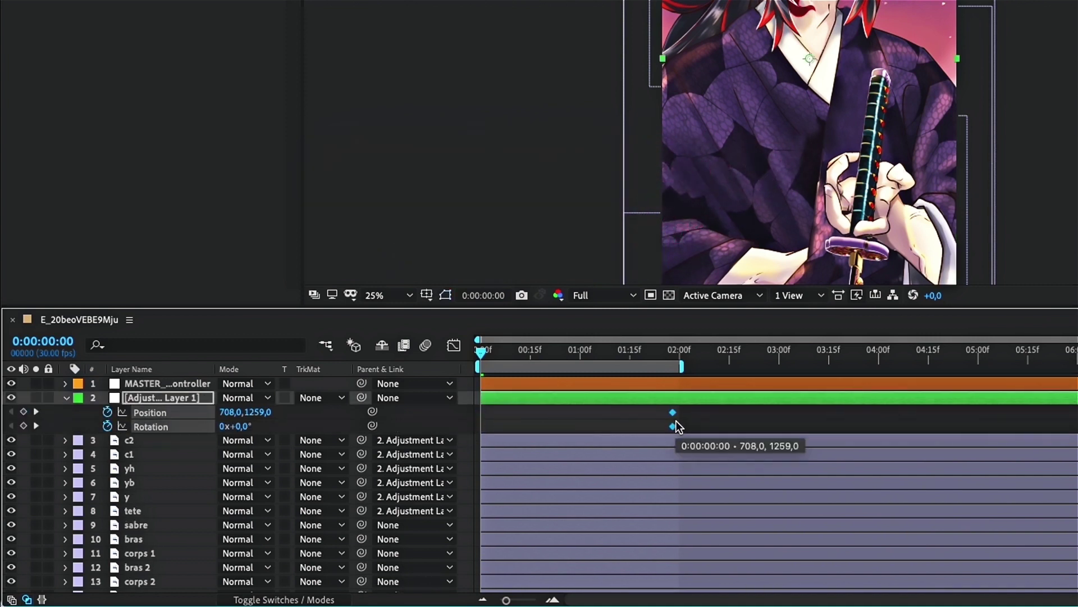
left_click(645, 422)
- Change the rotation at the two-second keyframe to tilt the head group, then preview
left_click_drag(697, 80, 666, 183)
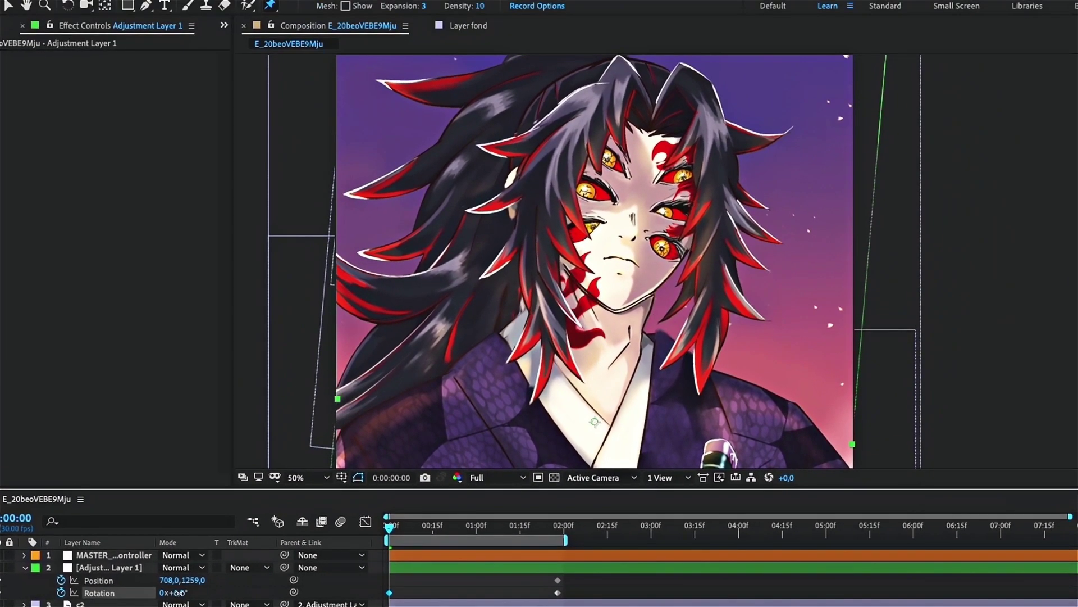
left_click_drag(188, 561, 206, 580)
key("comma")
key("space")
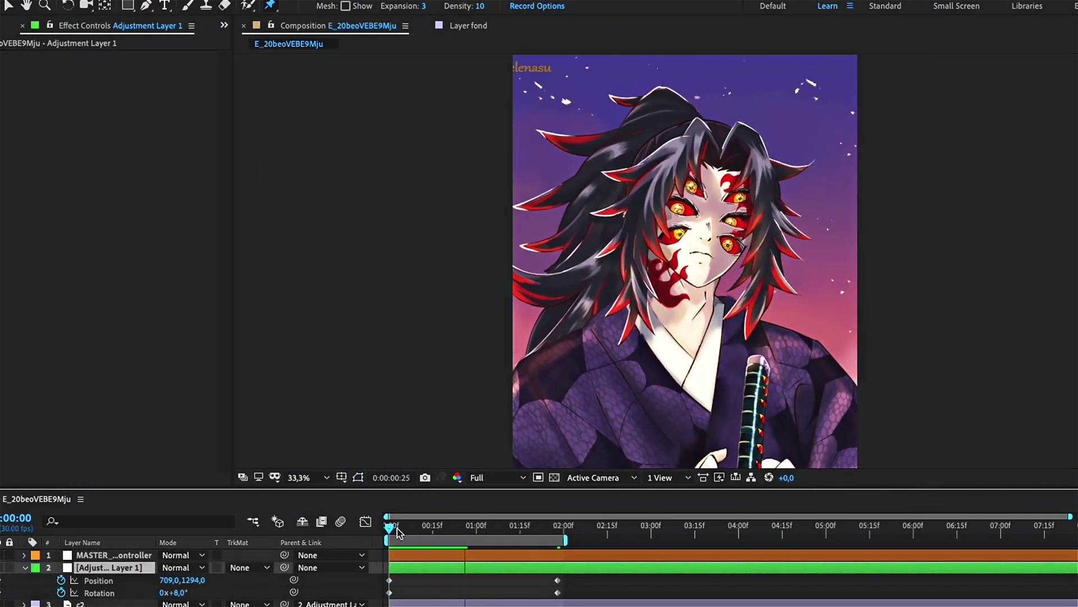
key("comma")
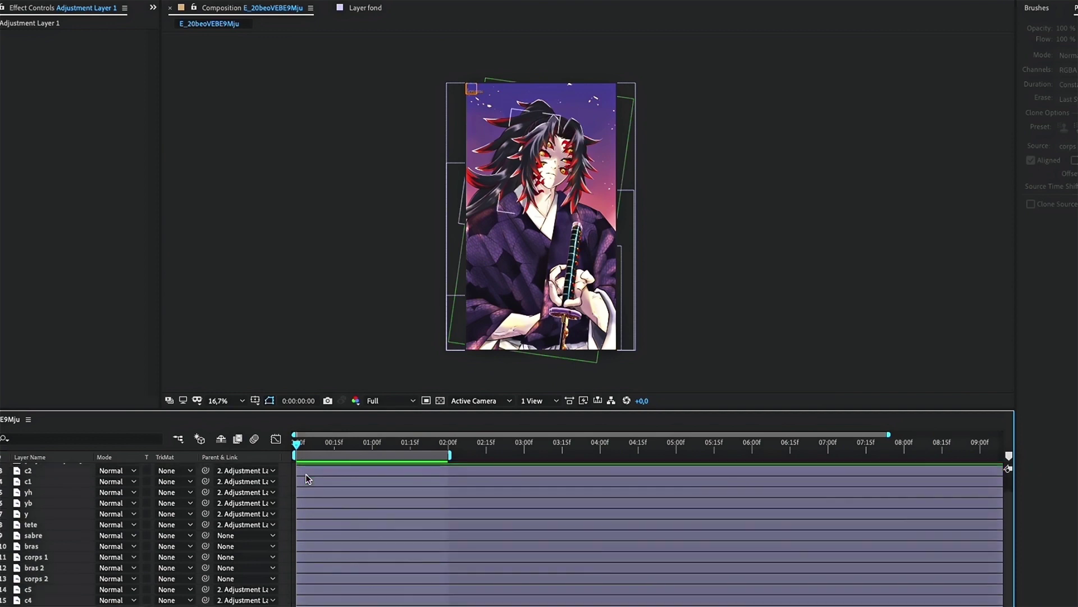
right_click(288, 470)
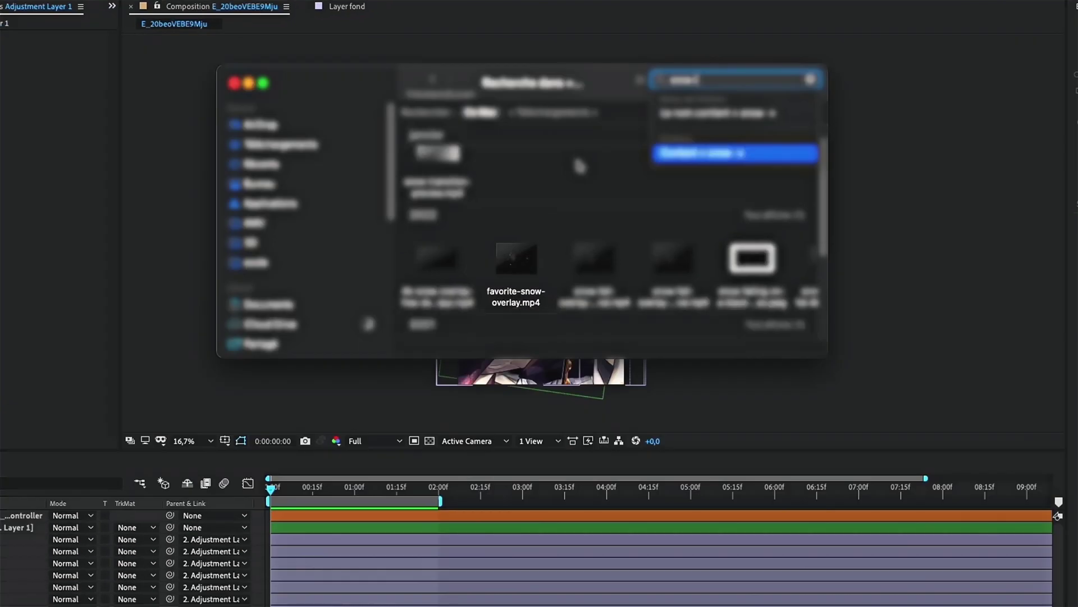
- Find the snow-fall overlay clip and bring it into the composition
key("Return")
left_click(516, 256)
left_click_drag(593, 259, 570, 370)
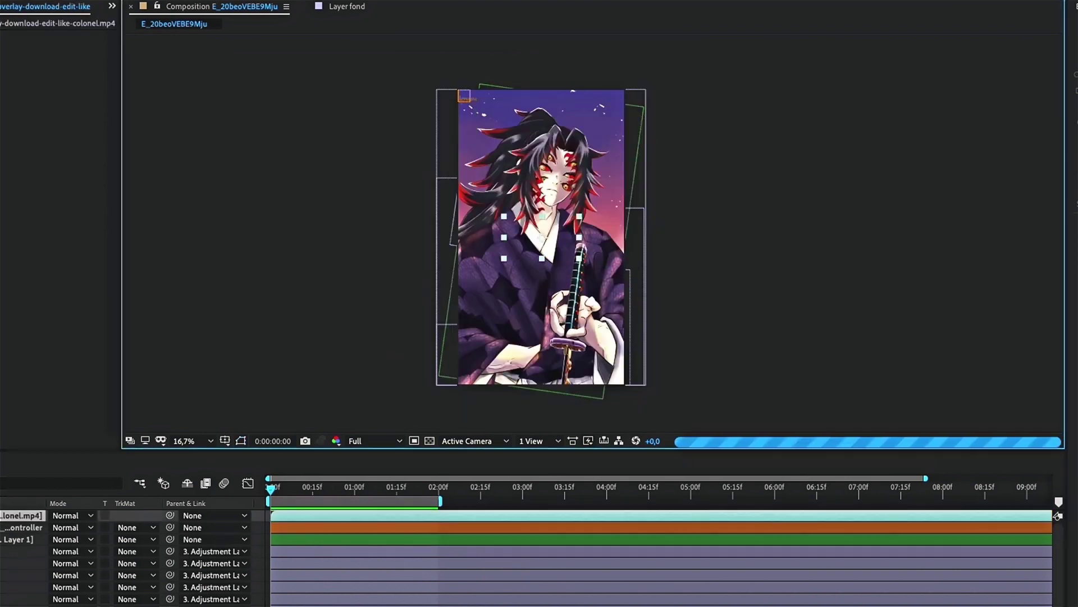
- Scale the snow overlay to 713%, set its mode to Screen, and preview
left_click(334, 515)
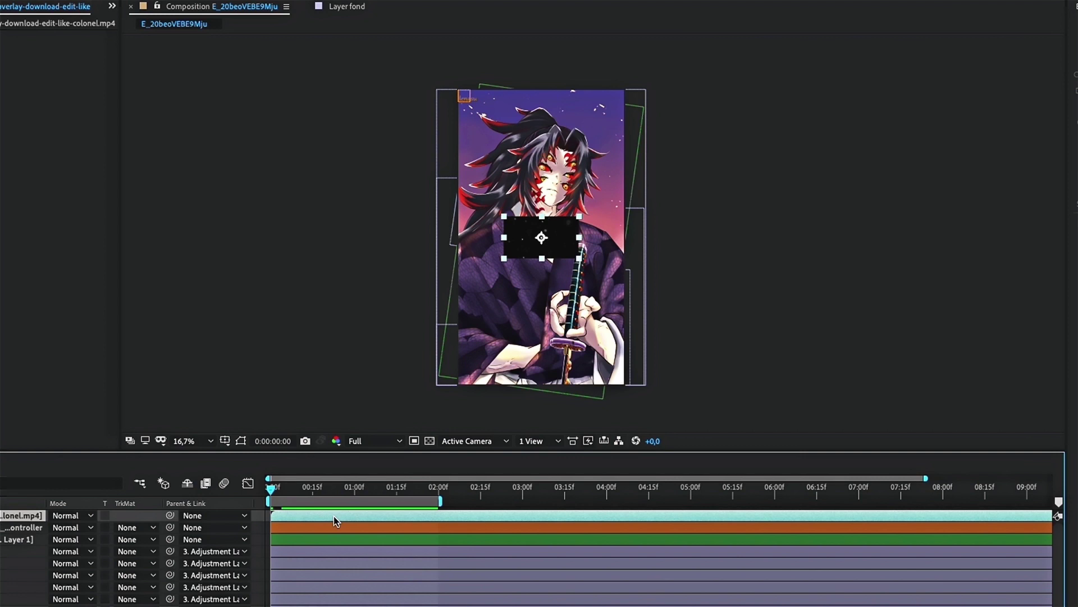
key("s")
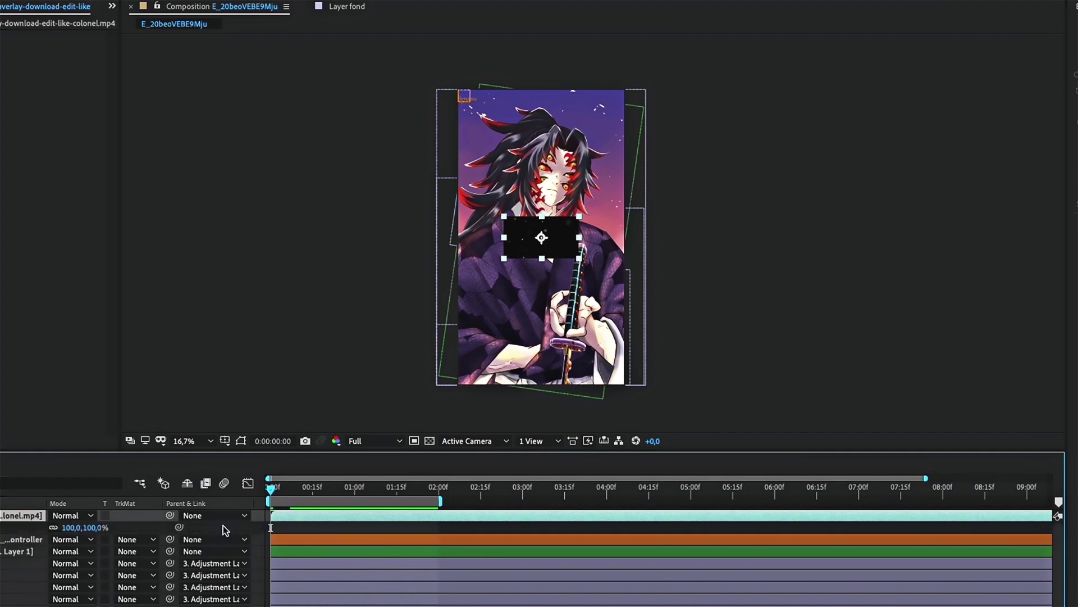
left_click_drag(158, 522, 422, 502)
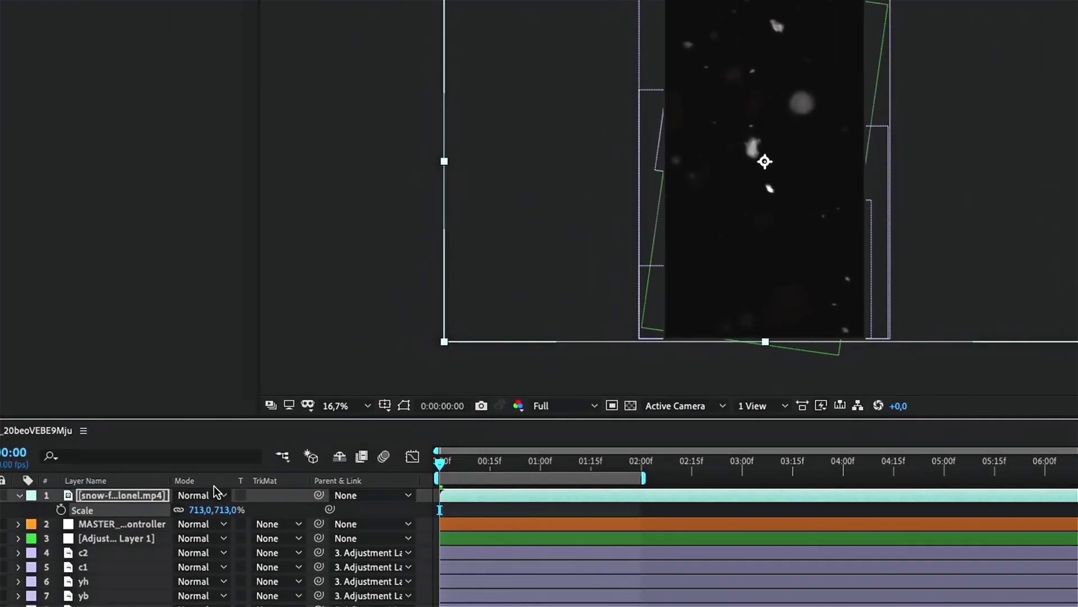
left_click(70, 515)
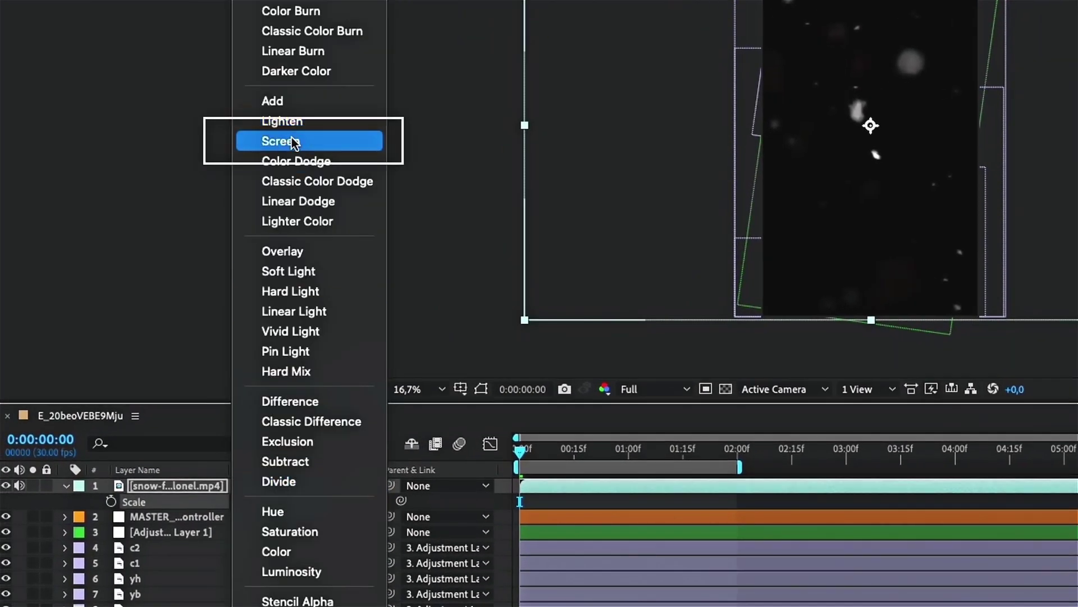
left_click(312, 148)
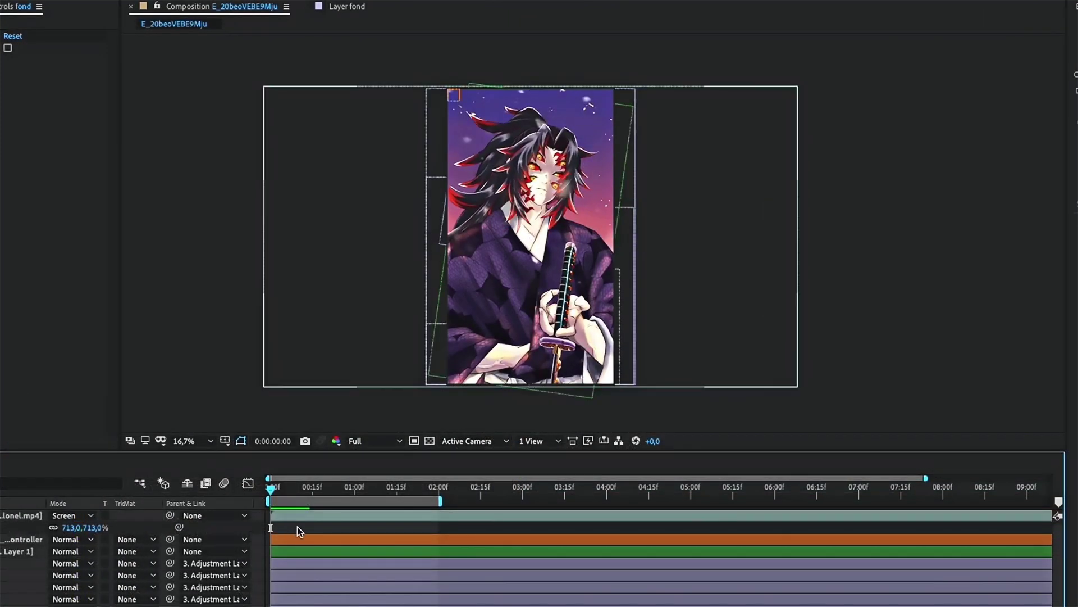
key("s")
key("space")
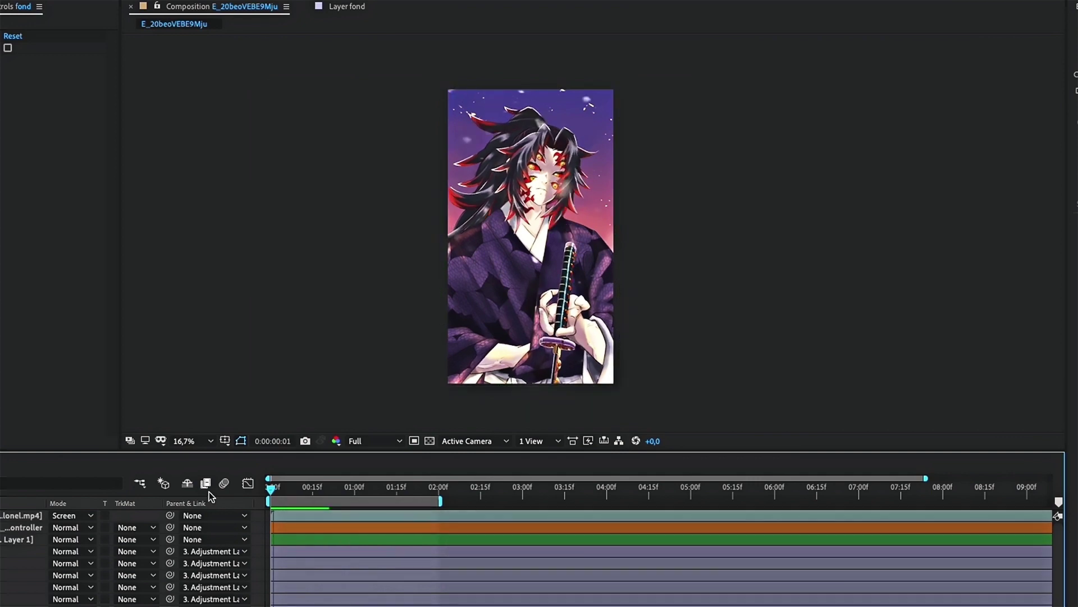
- Apply S_DropShadow to c2 and lower its Shift X and Shift Y offsets
left_click(298, 551)
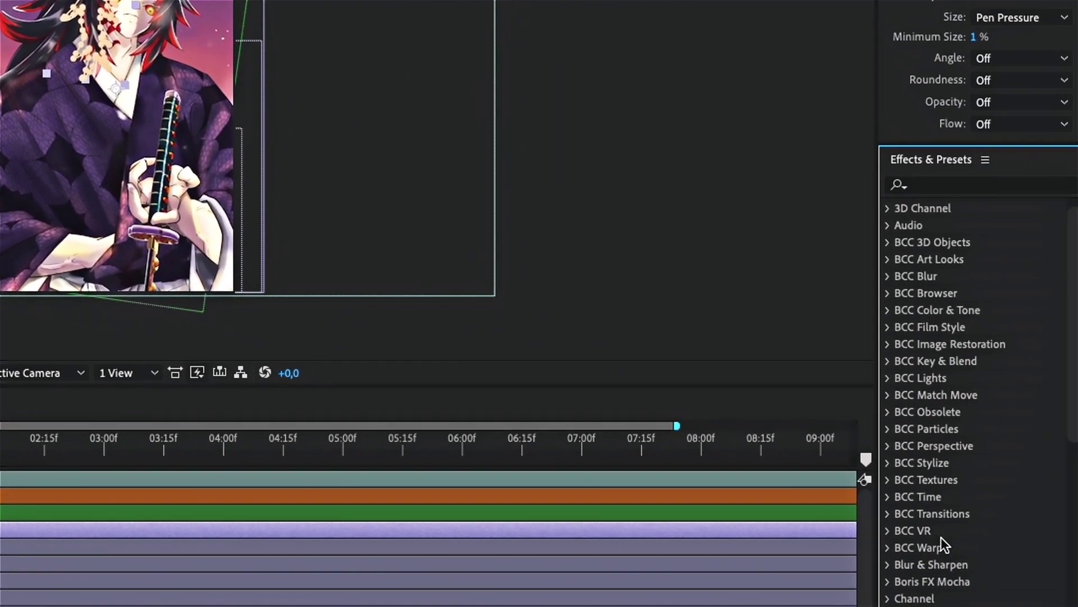
type("drops")
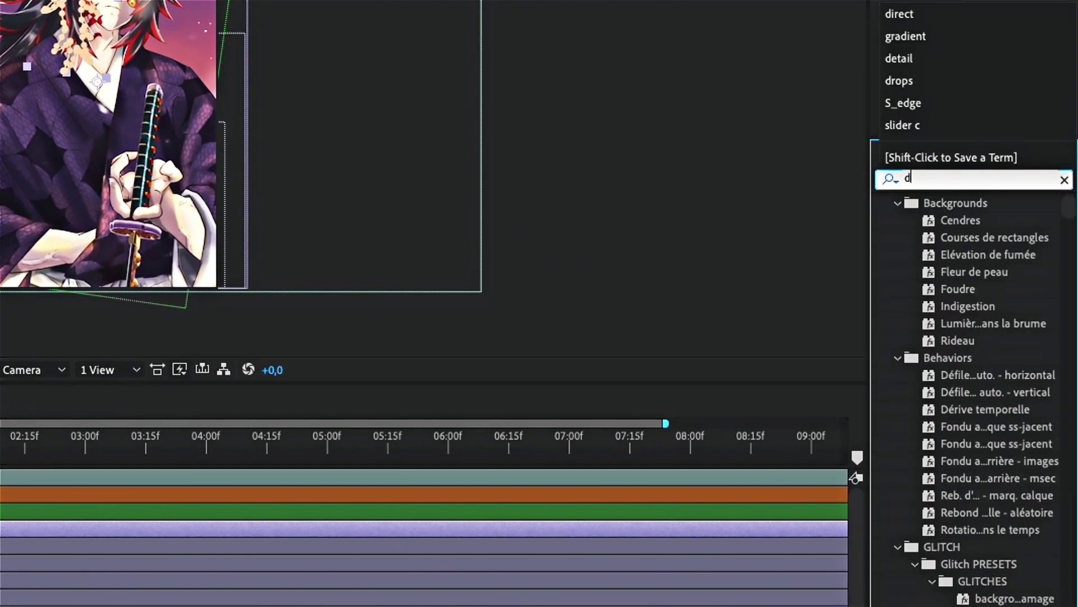
left_click(959, 252)
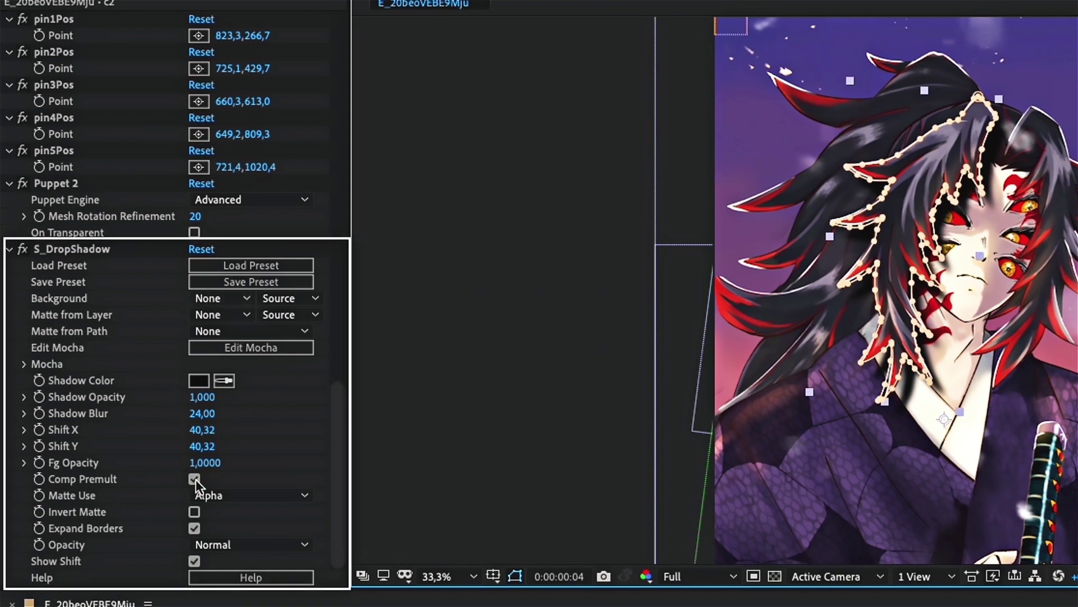
left_click(202, 430)
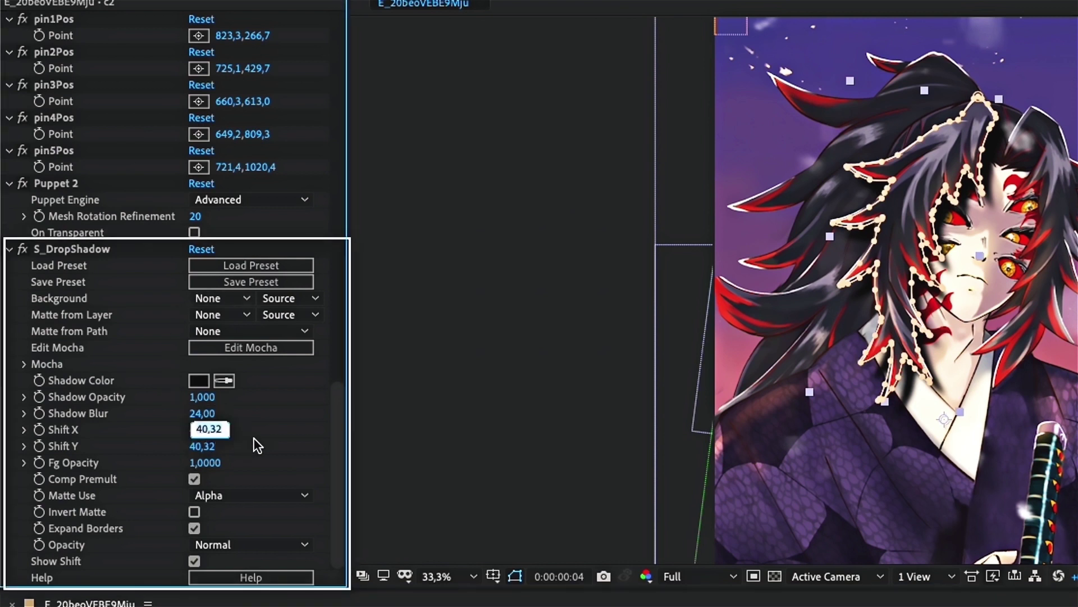
left_click(228, 448)
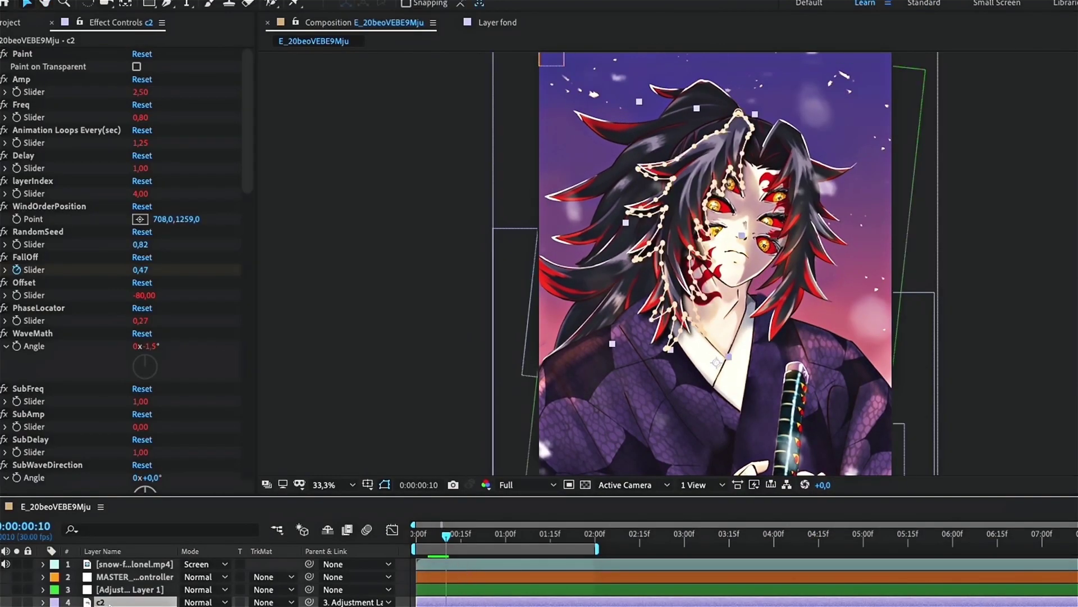
scroll(56, 314, "down", 15)
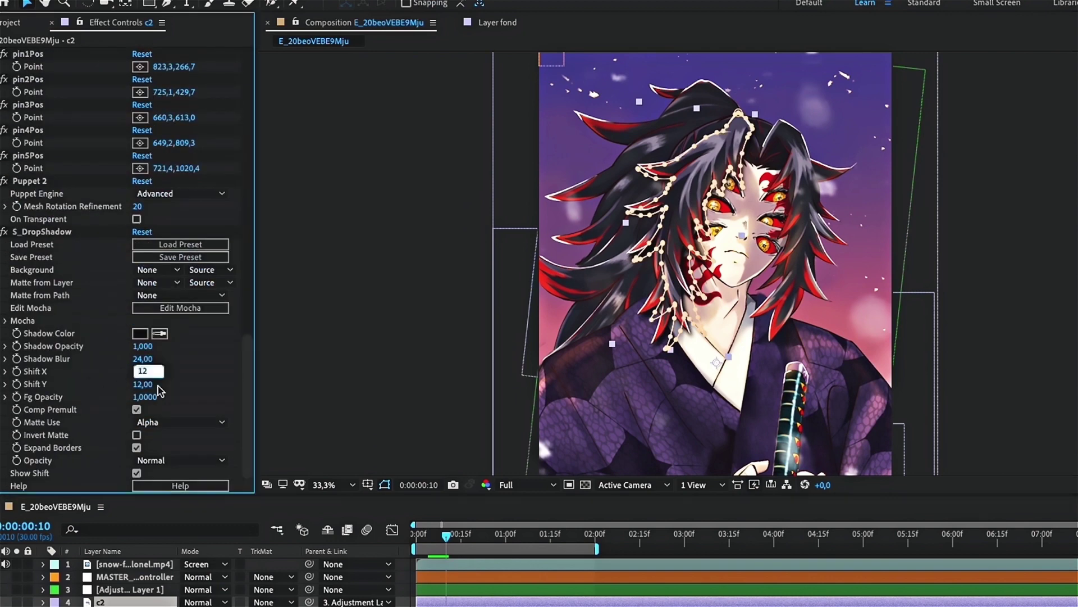
- Reduce the drop shadow offsets on corps 1 and c1, entering 24 for one shift
left_click(345, 366)
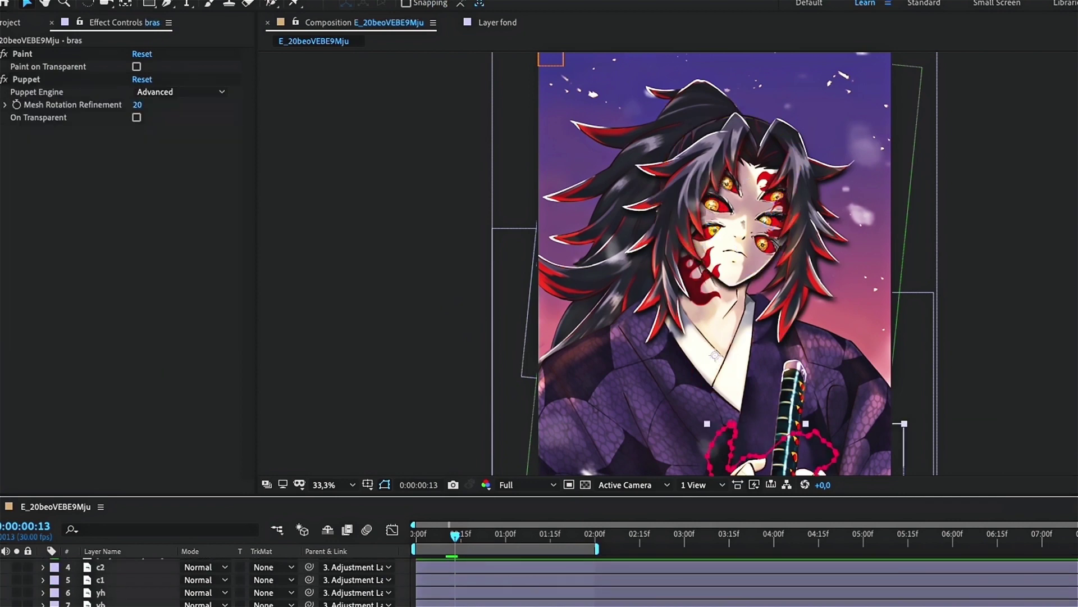
scroll(641, 354, "down", 3)
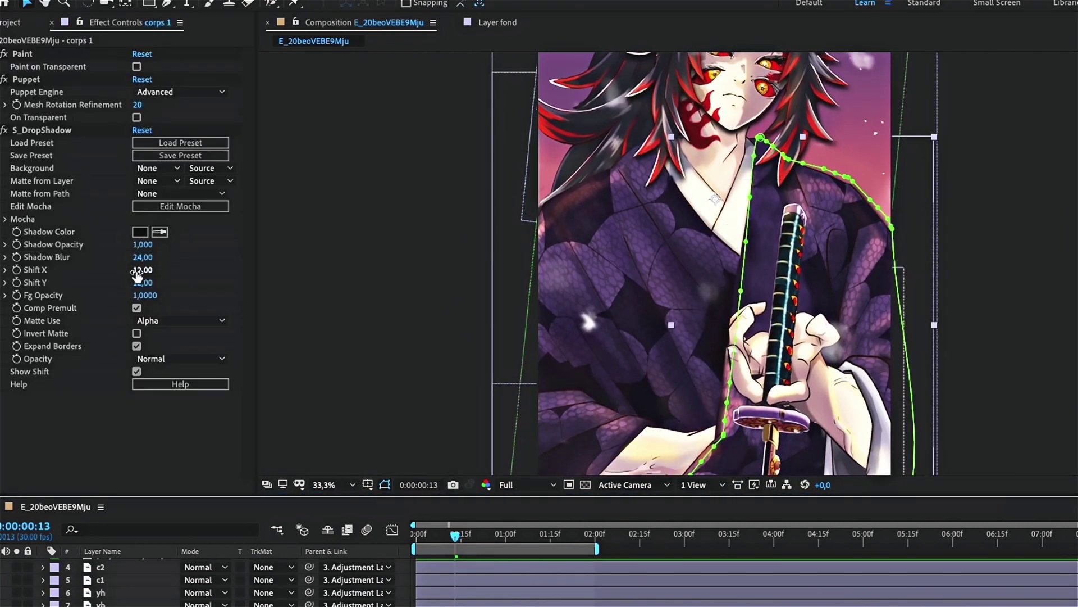
type("24")
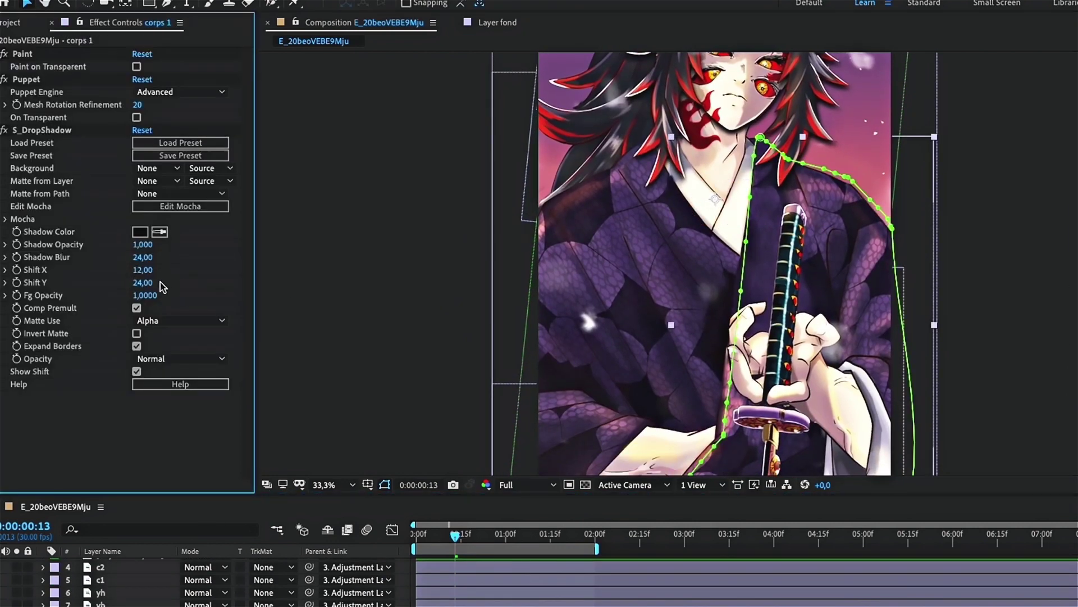
left_click_drag(148, 284, 133, 285)
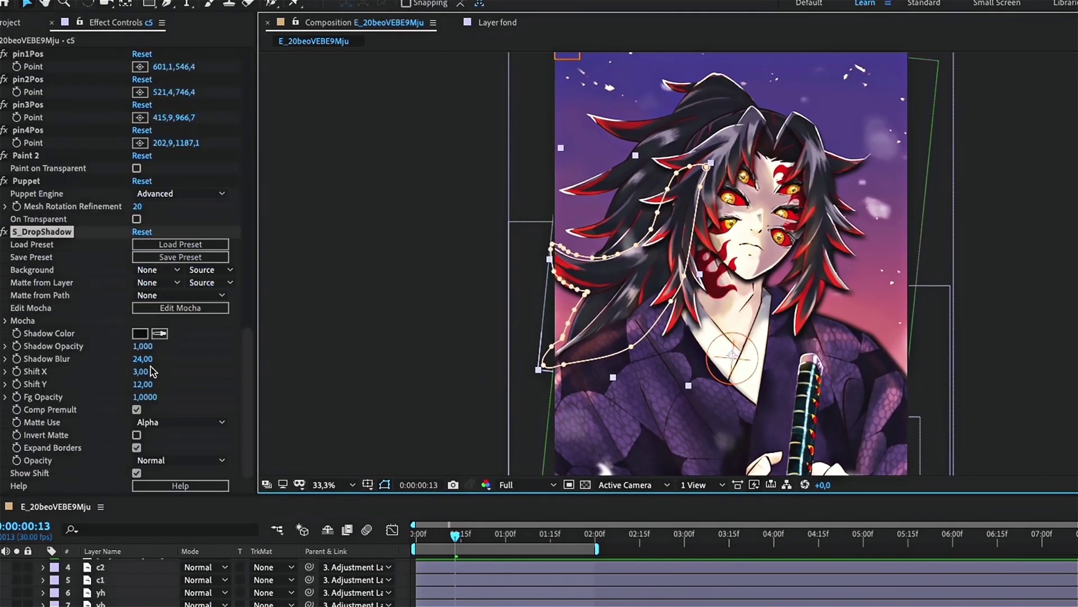
left_click_drag(144, 371, 135, 371)
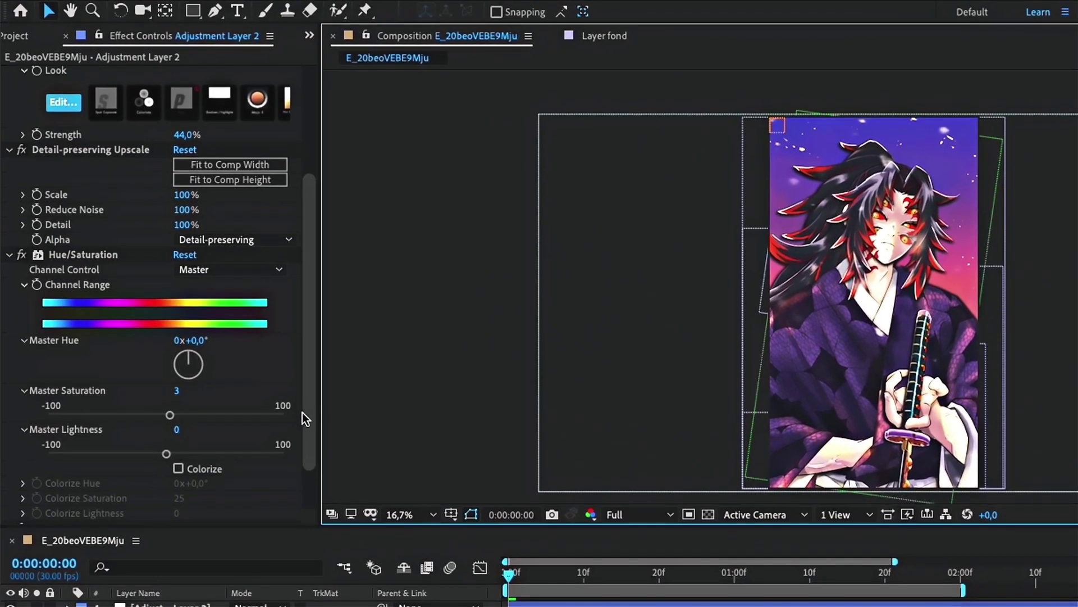
- Inspect the Adjustment Layer 2 grading effects, then select the artwork layers beneath them
scroll(302, 412, "down", 1)
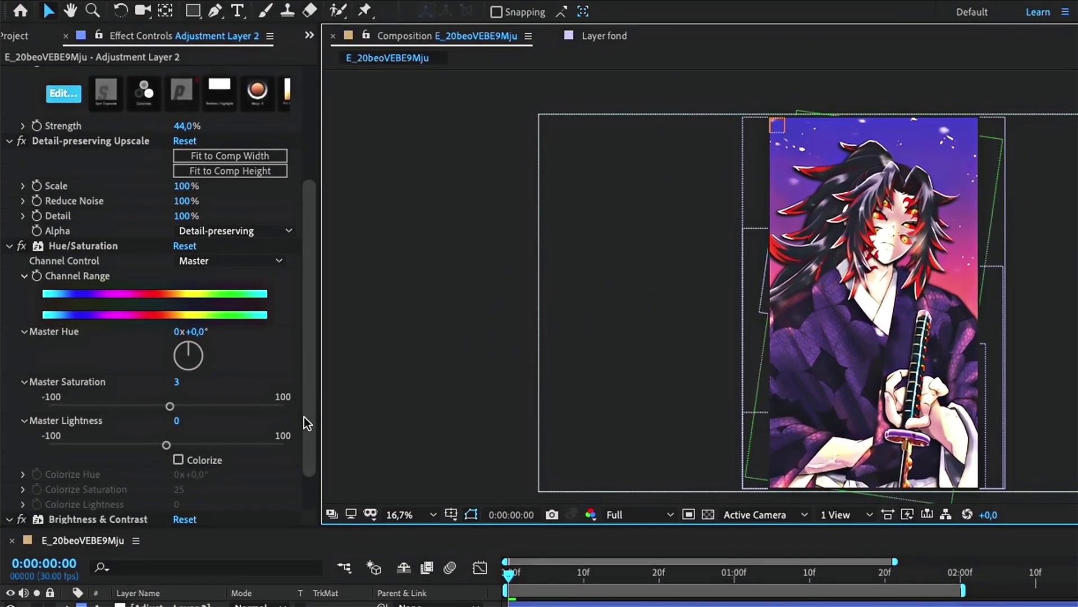
scroll(304, 418, "down", 1)
scroll(116, 362, "up", 6)
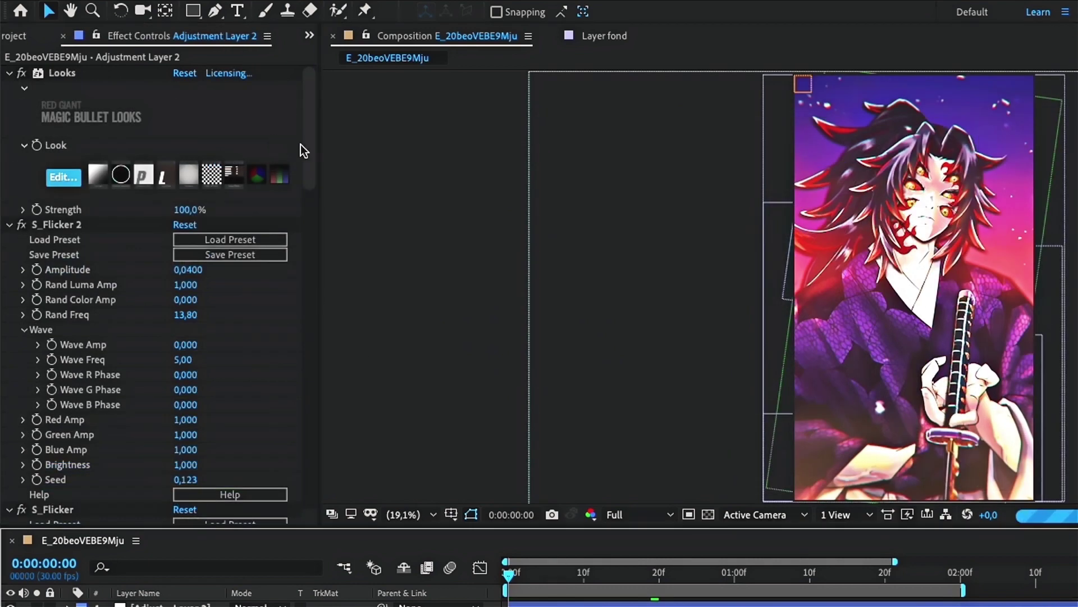
left_click_drag(305, 143, 275, 197)
scroll(312, 107, "down", 5)
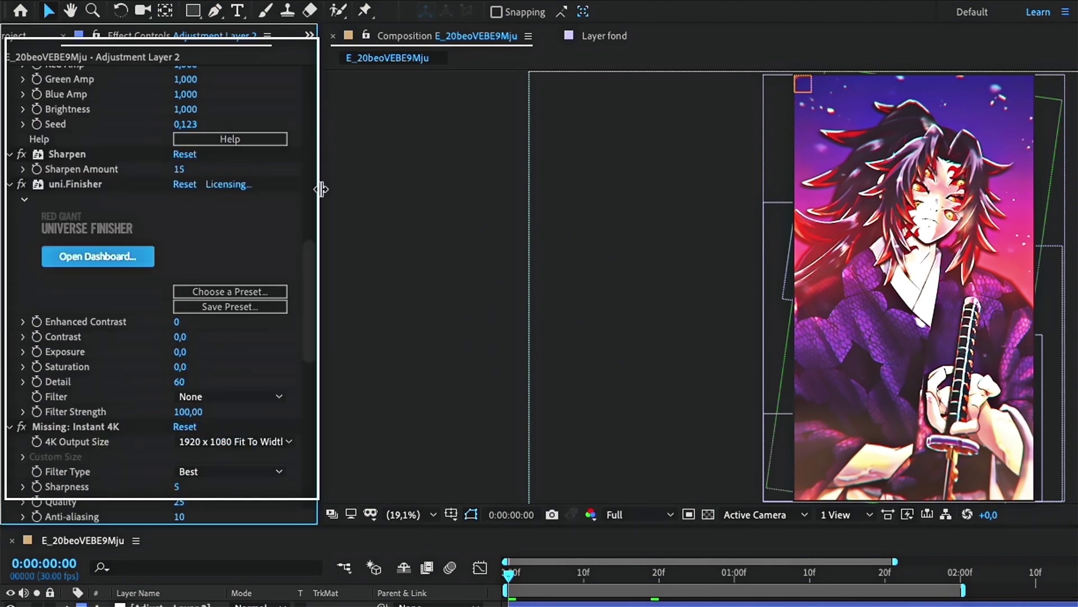
scroll(317, 248, "up", 4)
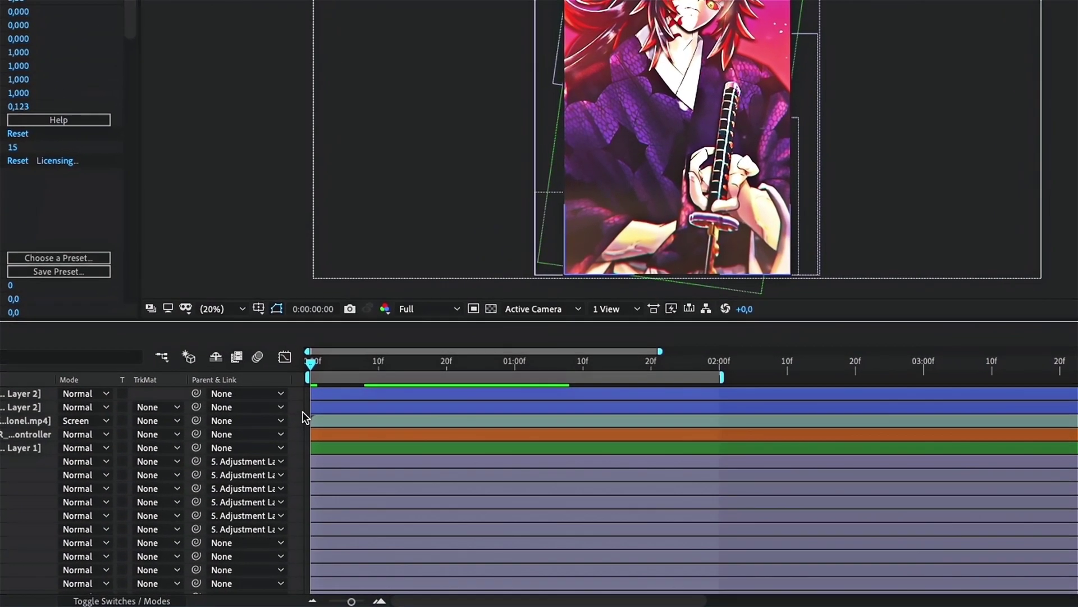
left_click_drag(303, 412, 302, 434)
scroll(302, 435, "down", 3)
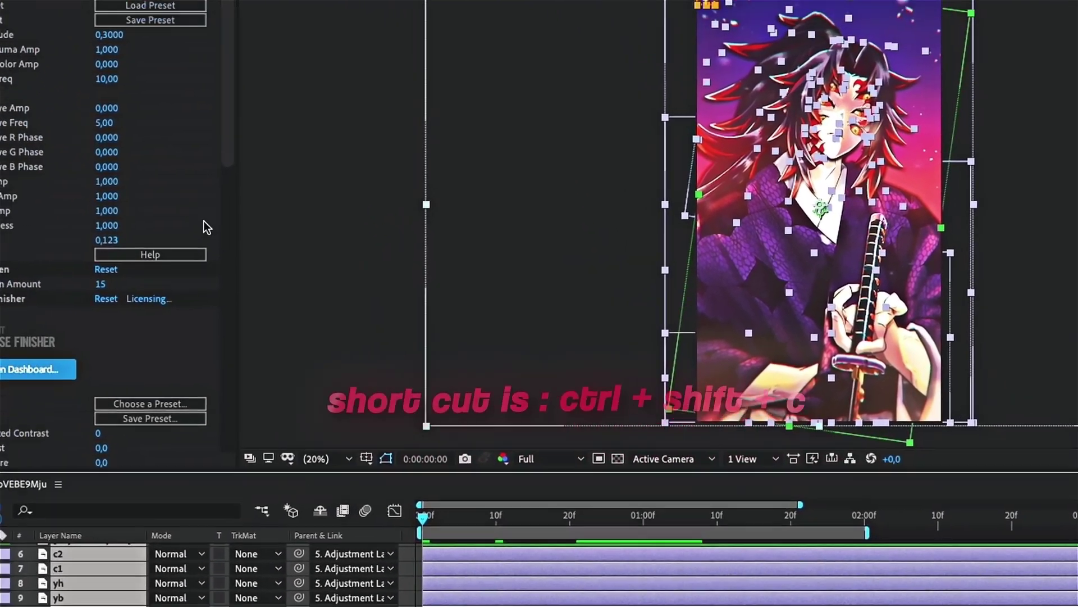
- Pre-compose the artwork into Pre-comp 1 and animate its Scale from 116% to 100%
key("ctrl+shift+c")
left_click(308, 284)
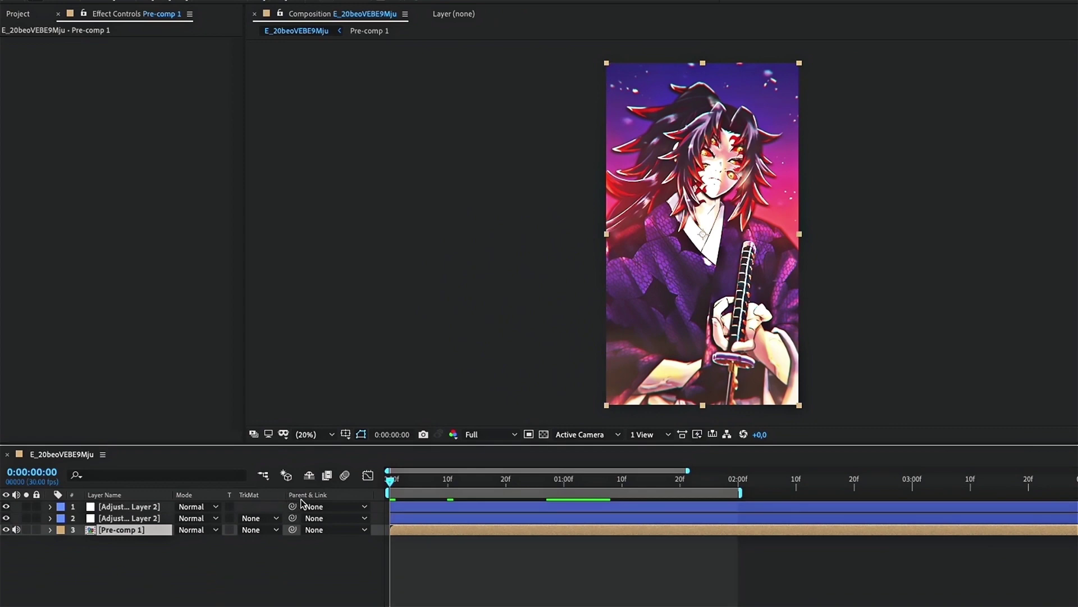
key("s")
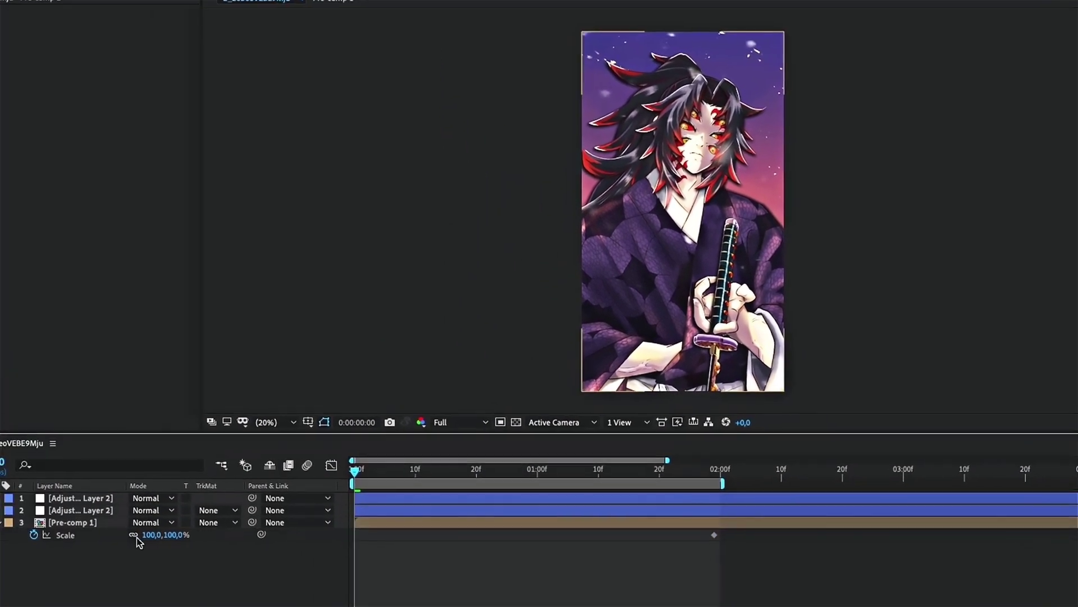
left_click_drag(183, 536, 187, 537)
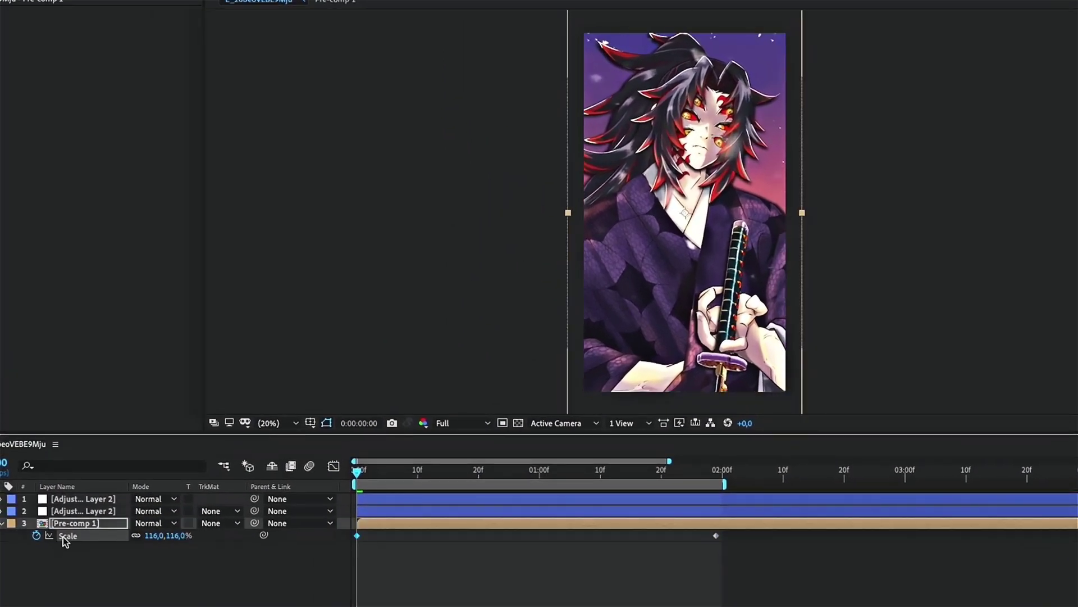
left_click(113, 557)
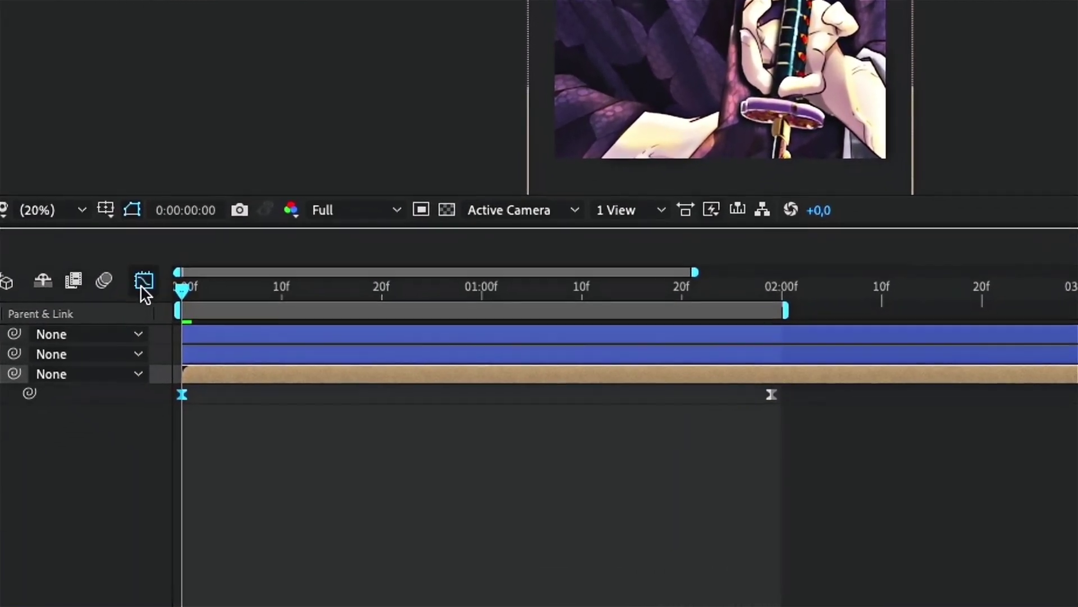
- In the value graph, steepen Pre-comp 1's initial scale drop and lengthen its ease into 100%
left_click(141, 282)
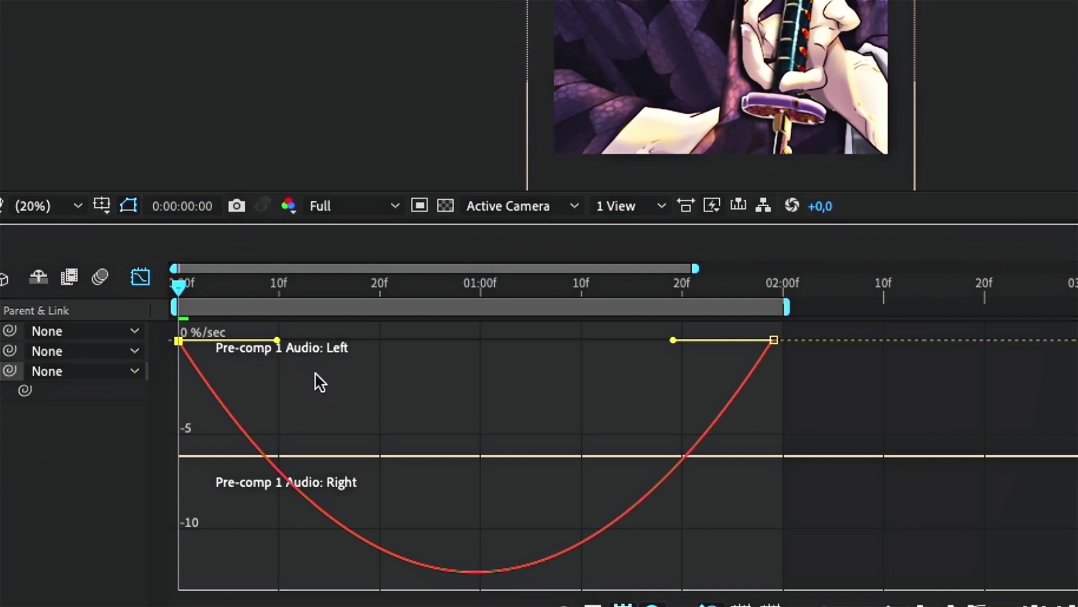
right_click(316, 374)
left_click(354, 402)
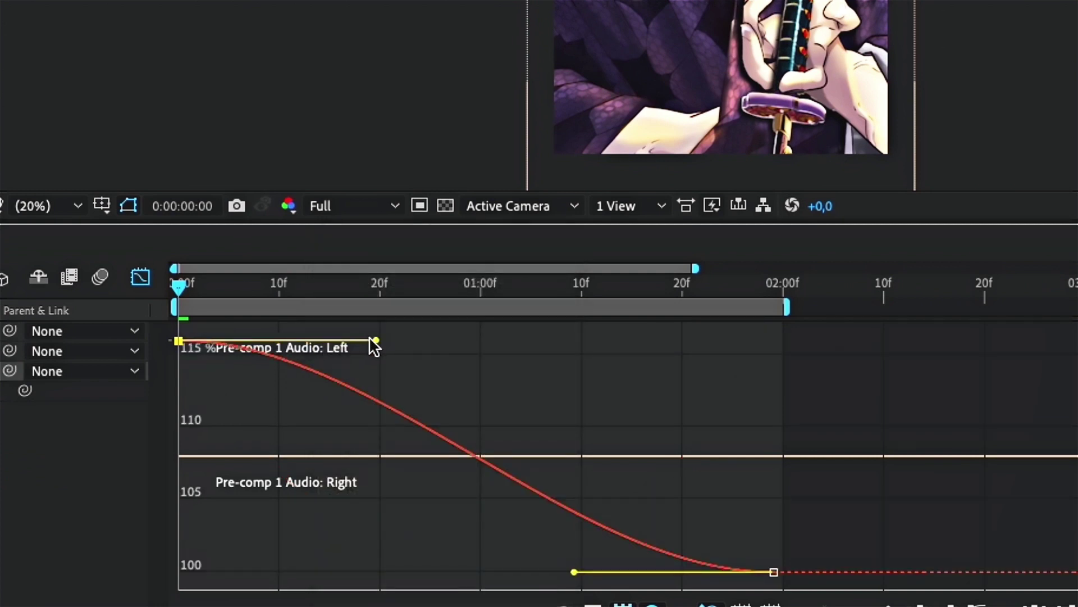
left_click_drag(376, 341, 223, 508)
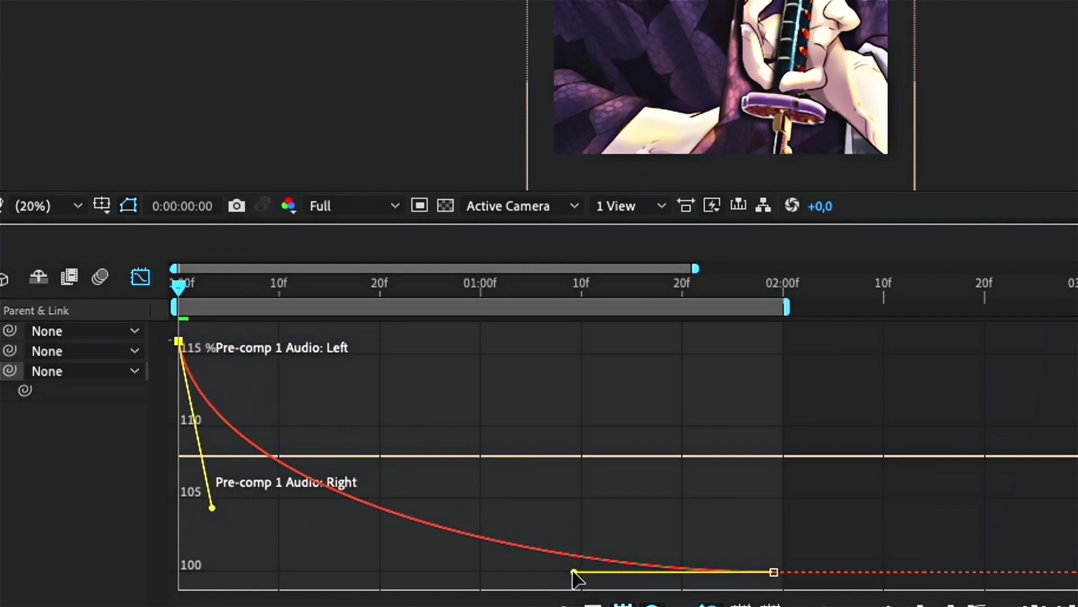
left_click_drag(576, 574, 403, 564)
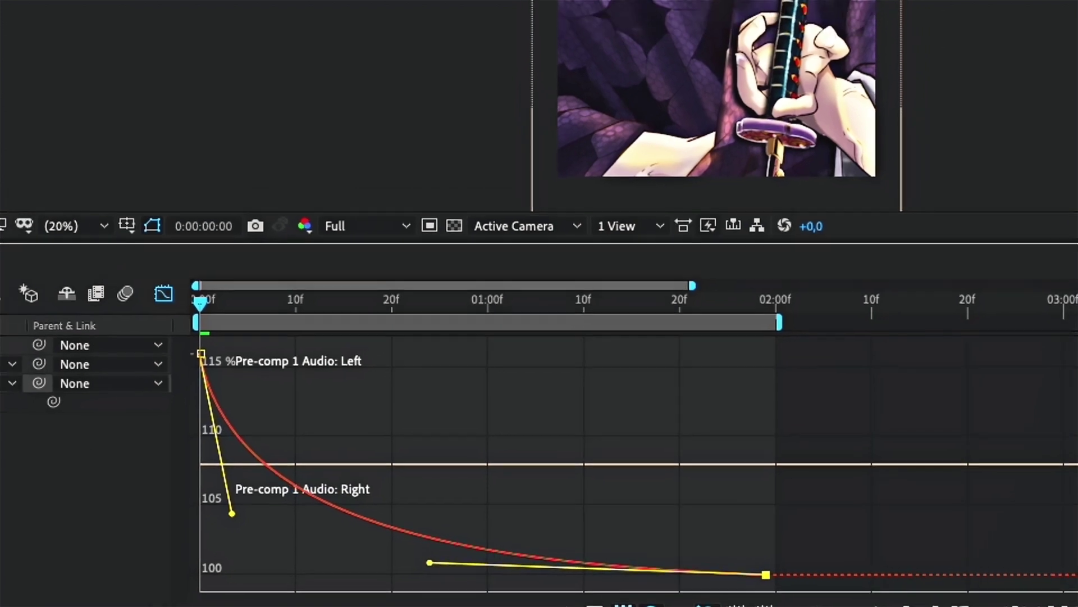
key("shift+F3")
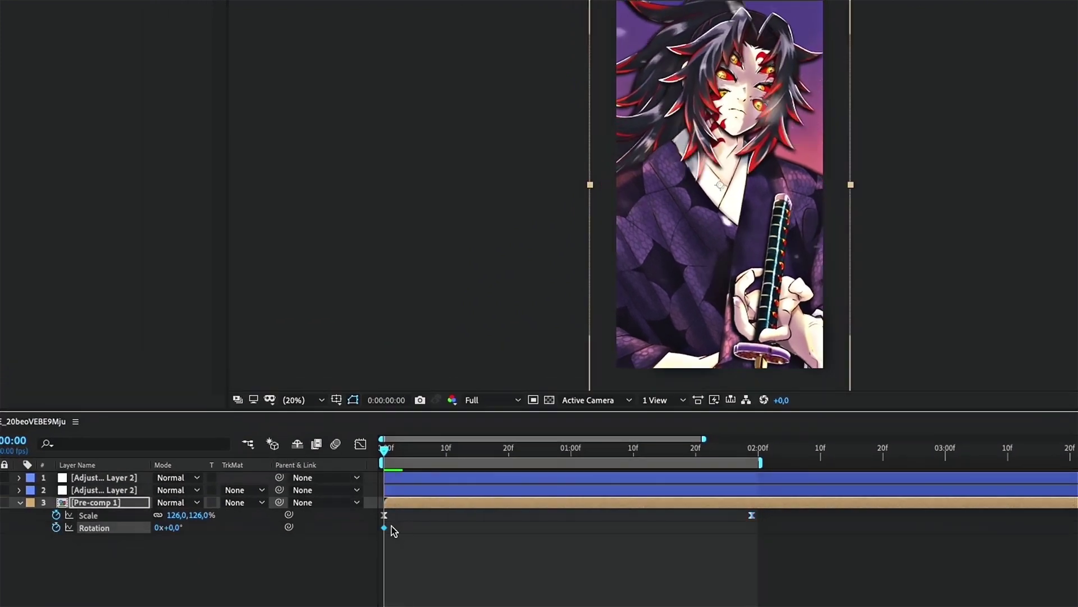
- Keyframe Pre-comp 1's rotation at -0,4° (0f), 0,9° (01:02) and 0° (02:00) with easy ease
left_click_drag(390, 527, 758, 527)
left_click(583, 448)
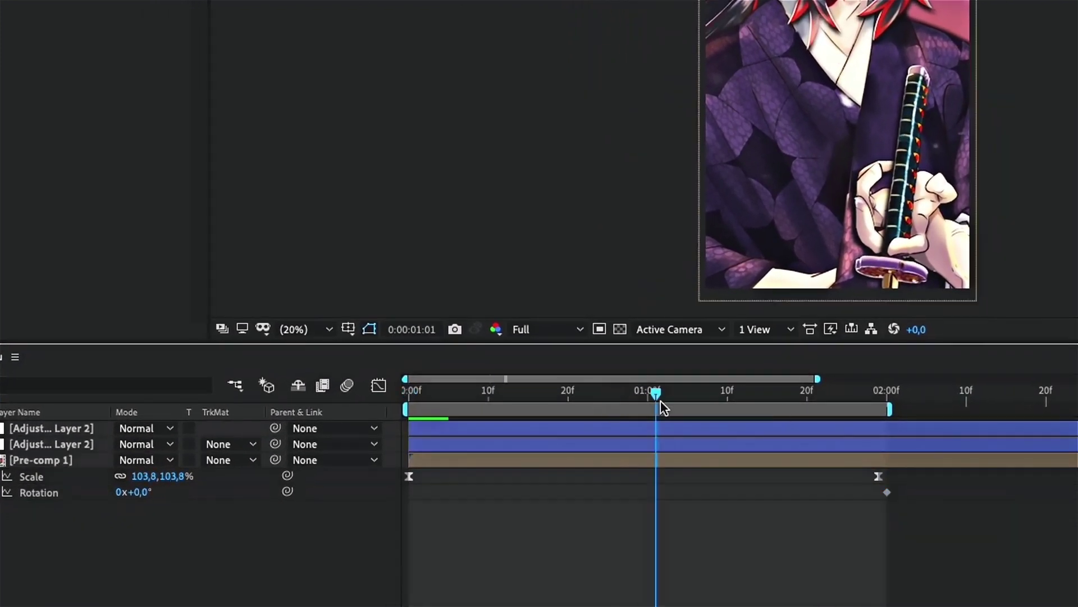
left_click(148, 492)
type("0,9")
key("Return")
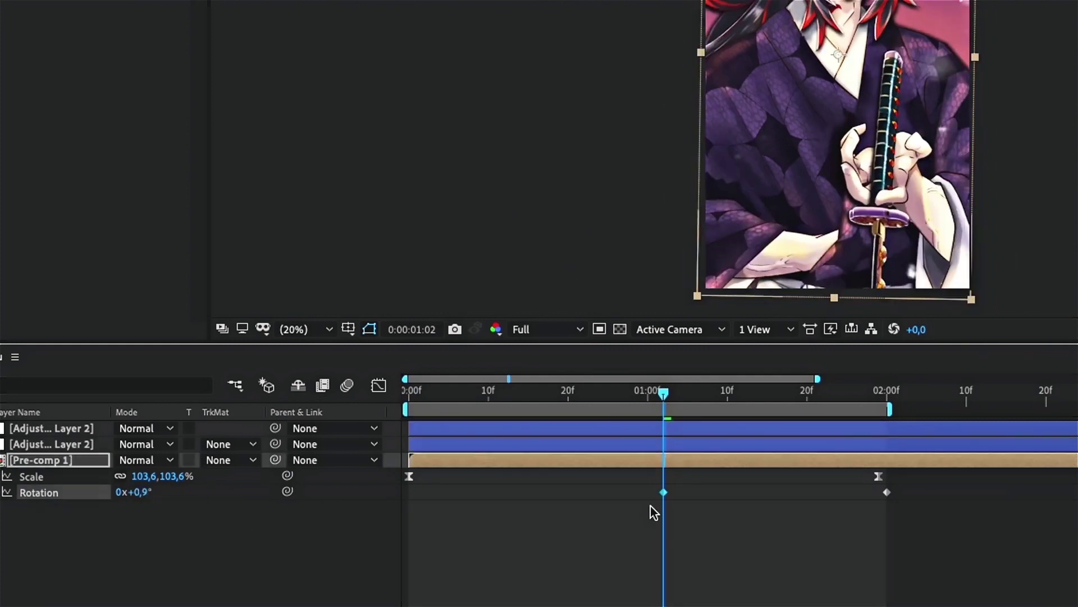
key("Home")
left_click(154, 492)
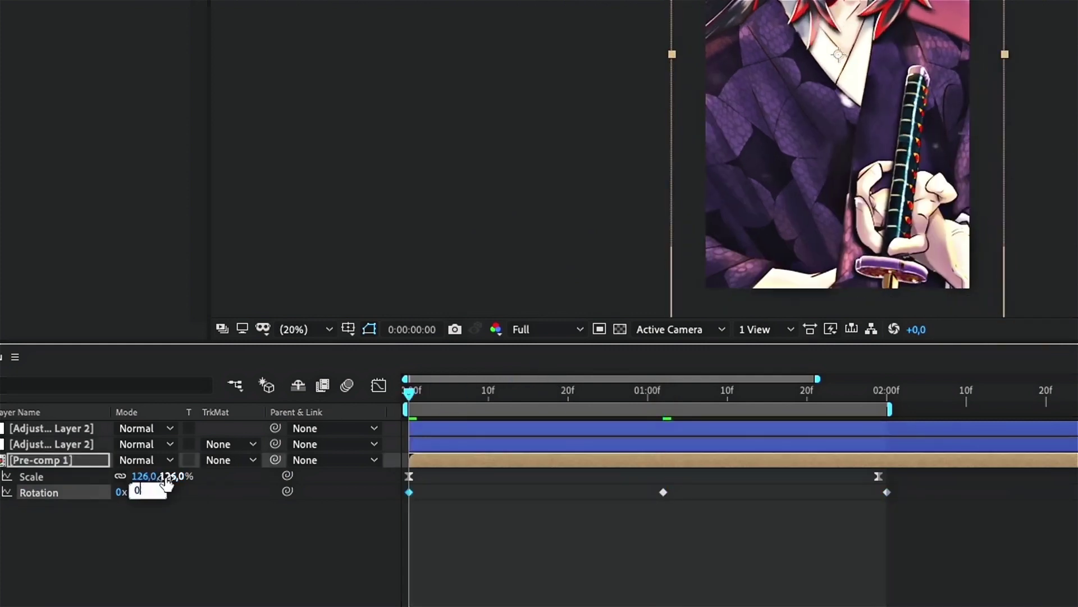
type("-0,4")
key("Return")
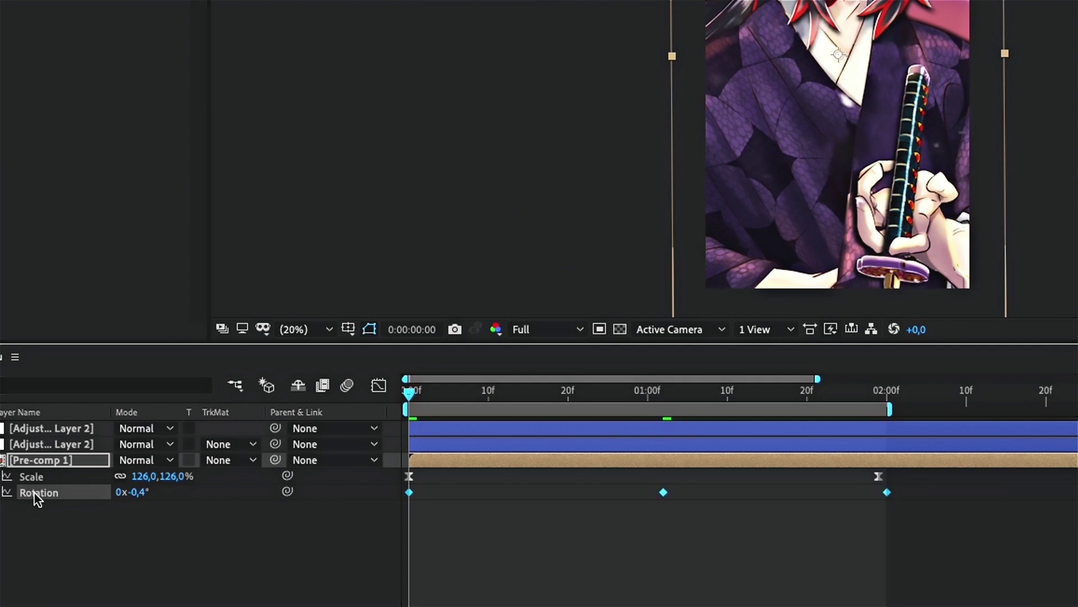
left_click(183, 558)
key("space")
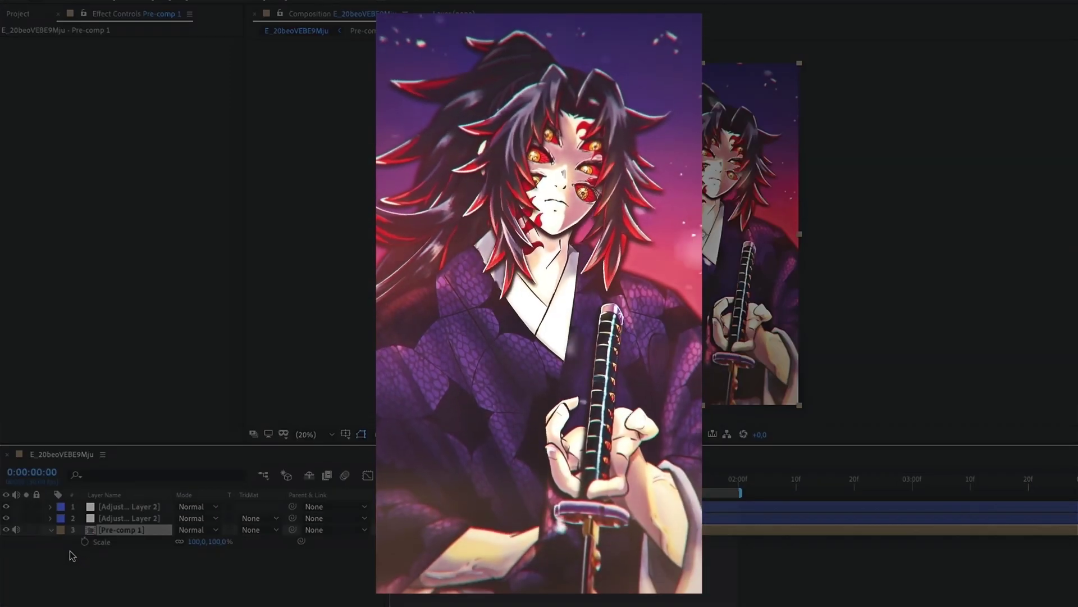
- Set a 100% Scale keyframe on Pre-comp 1 at 0:00:00:00
left_click(84, 542)
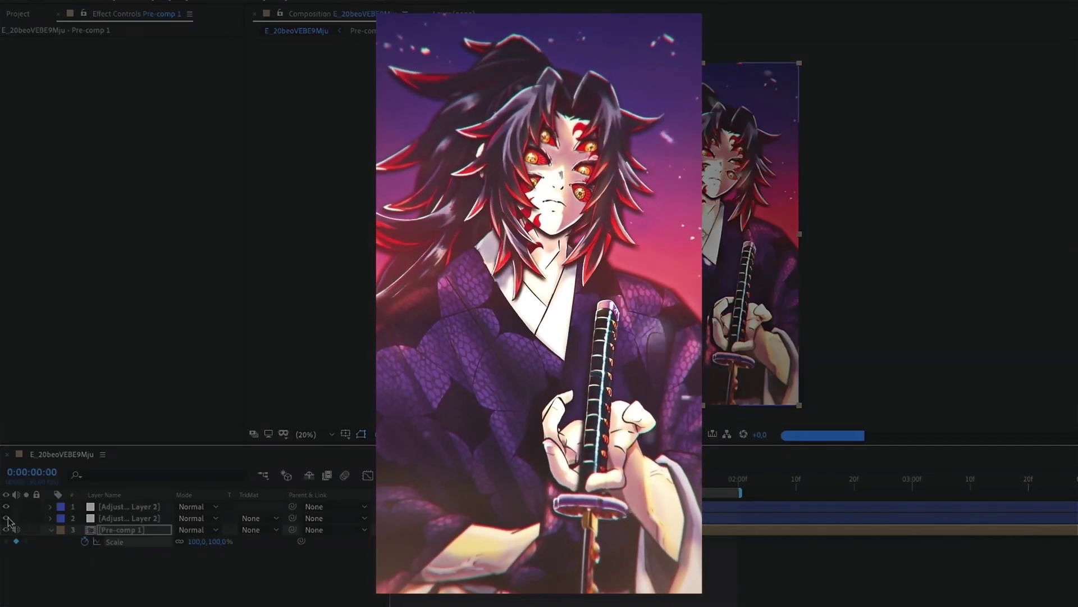